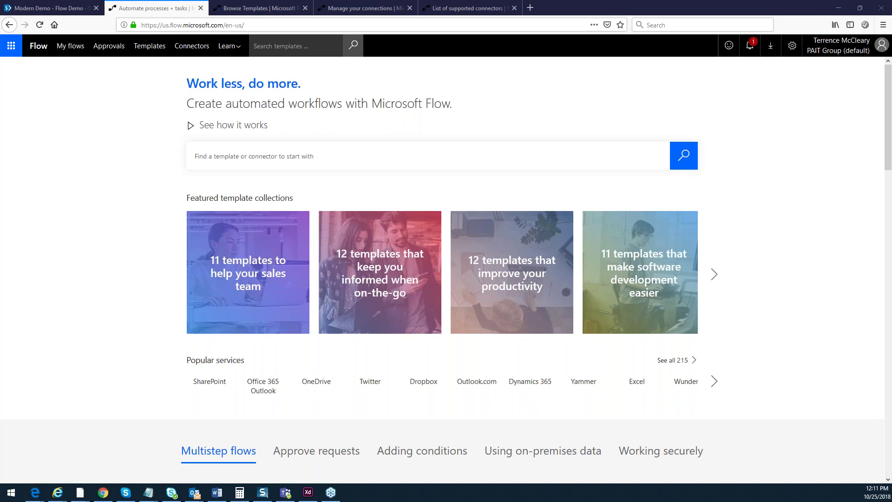
- Switch to the SharePoint list Flow Demo - Social Media Approval and examine where Flow can be launched, then return to the Flow site
left_click(39, 9)
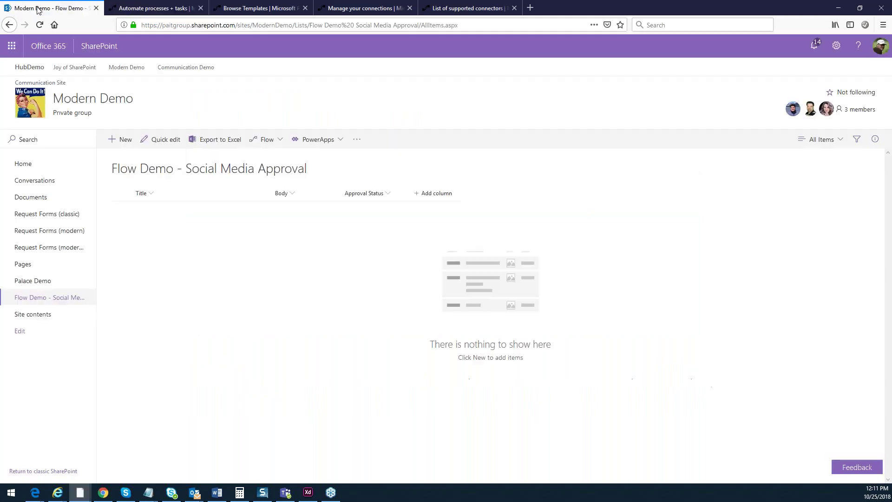
left_click(10, 51)
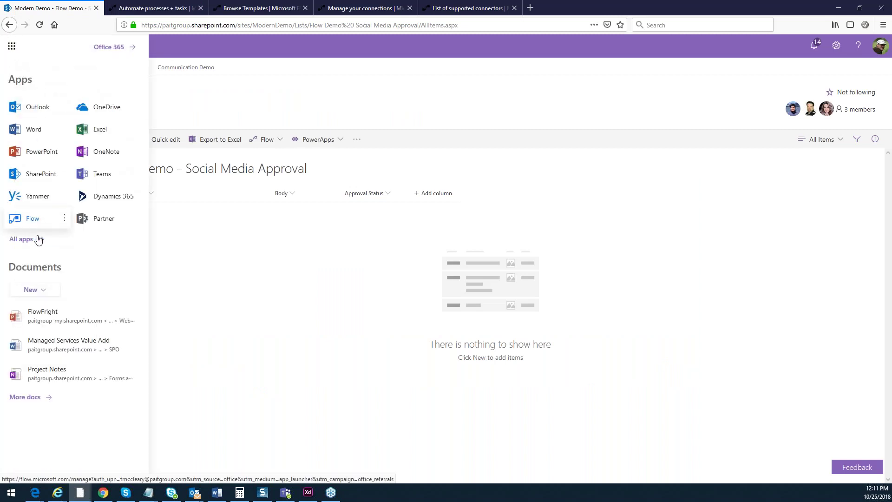
left_click(193, 273)
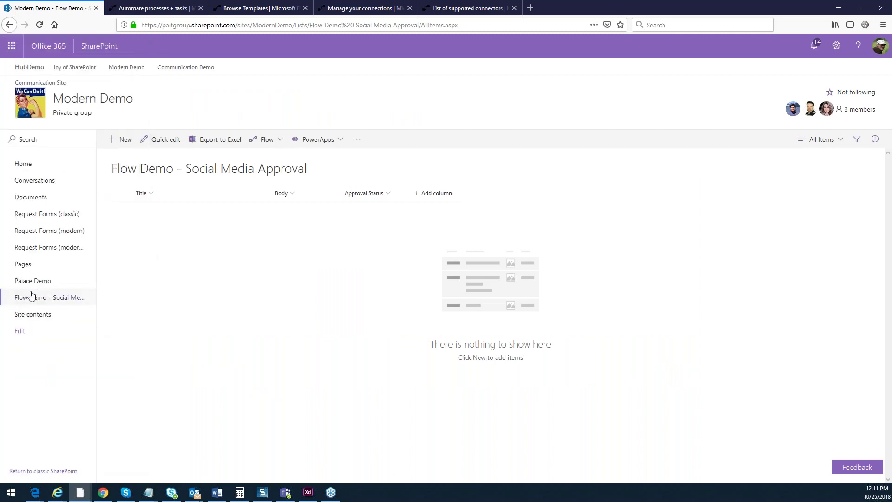
left_click(279, 144)
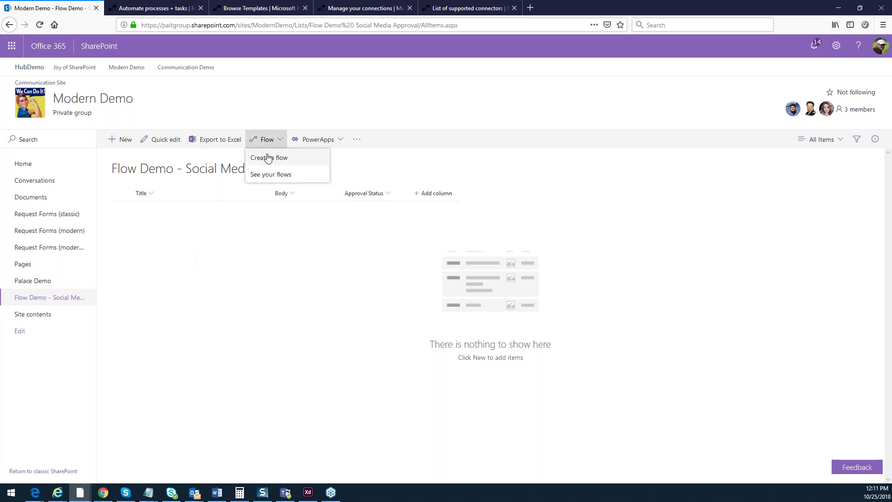
left_click(166, 14)
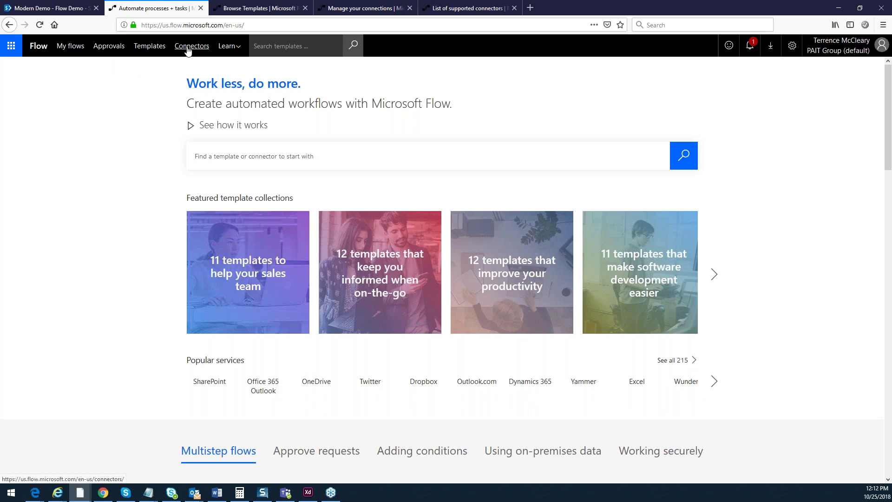
- Browse the flow templates in the Approval and Events and calendar categories
left_click(237, 10)
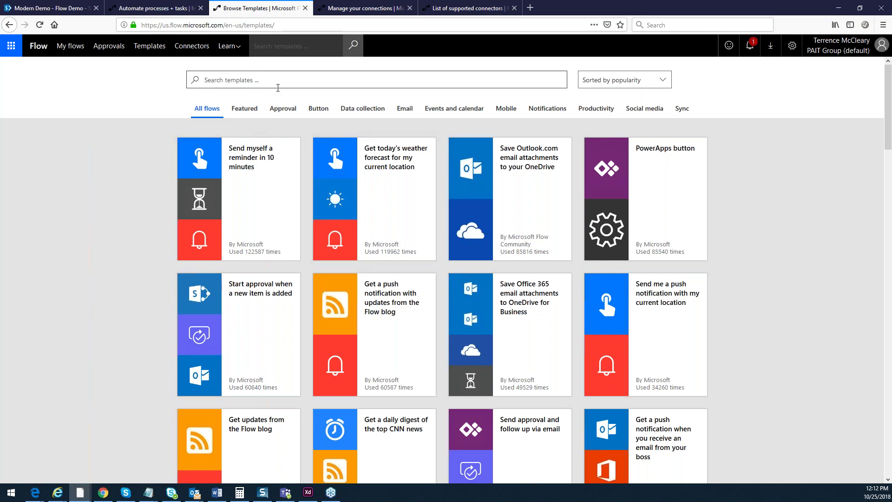
left_click(278, 110)
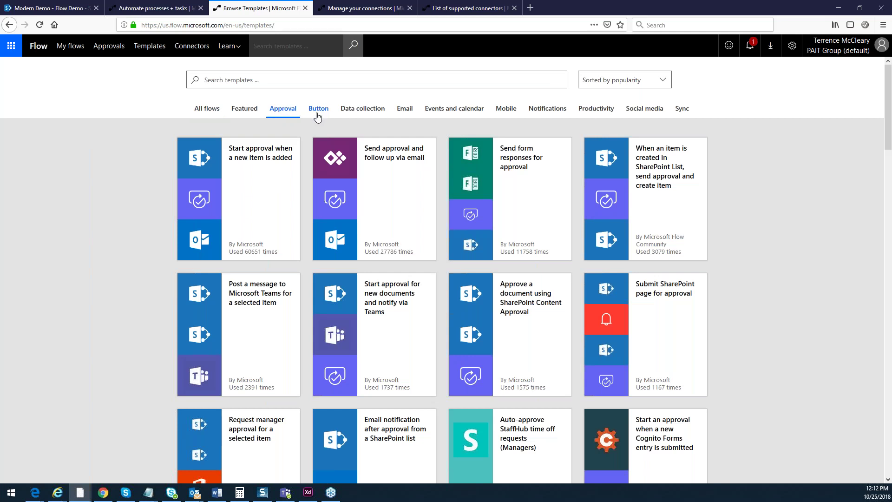
left_click(442, 113)
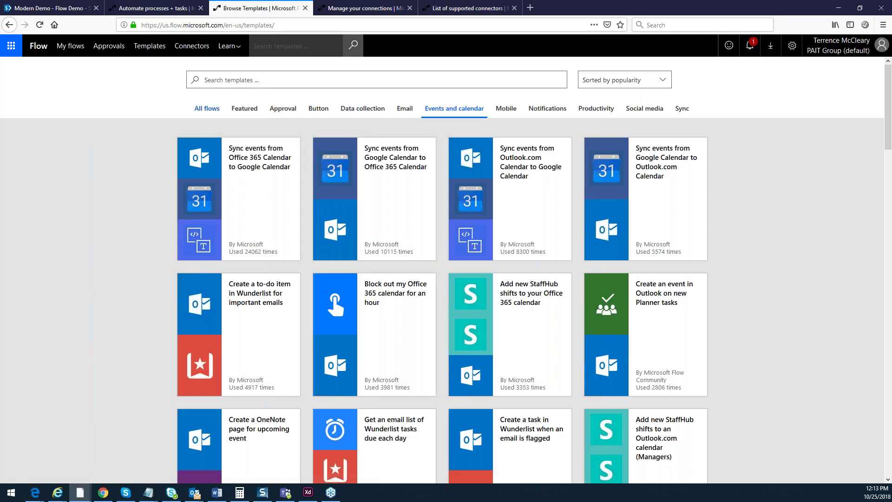
- Examine the full list of supported connectors, including the popular, recently added and premium ones
left_click(196, 47)
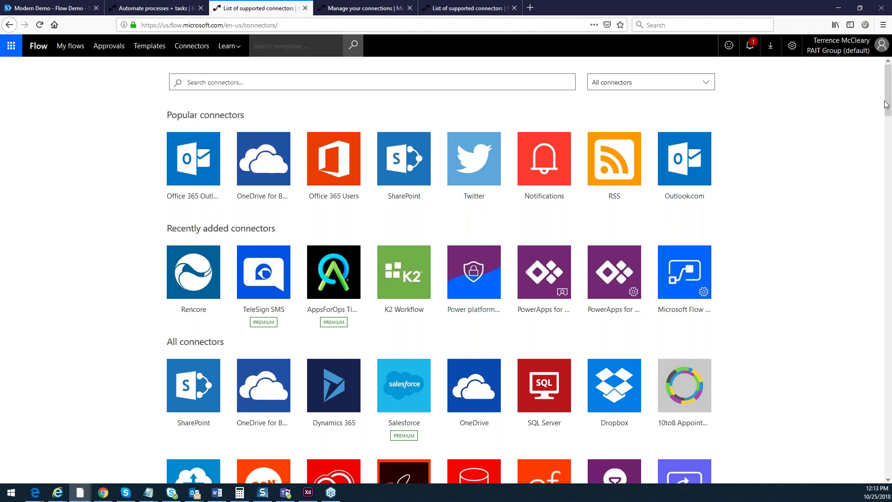
left_click_drag(889, 105, 889, 116)
scroll(570, 204, "down", 3)
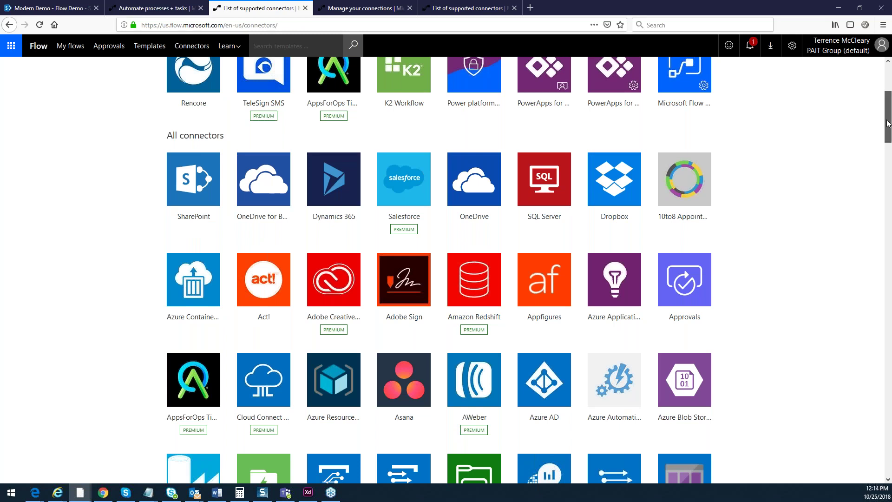
scroll(888, 124, "down", 1)
left_click_drag(889, 124, 889, 320)
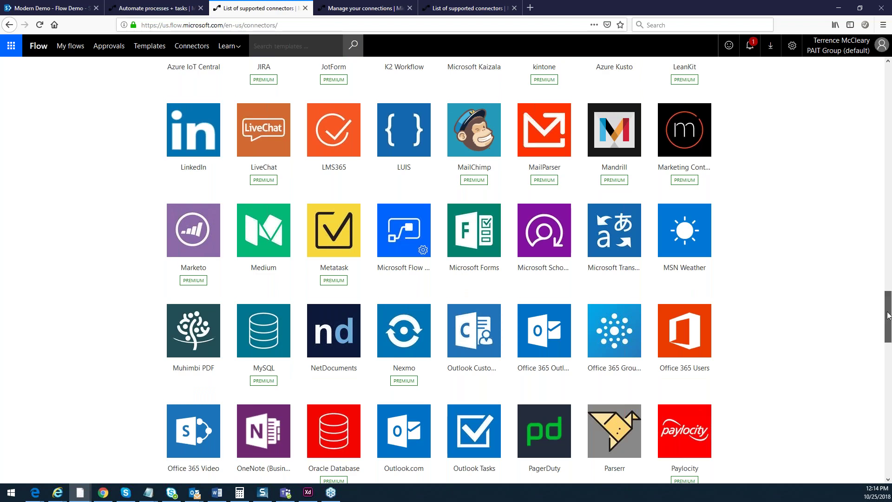
mouse_move(888, 316)
left_mouse_down()
mouse_move(889, 356)
mouse_move(889, 316)
left_mouse_up()
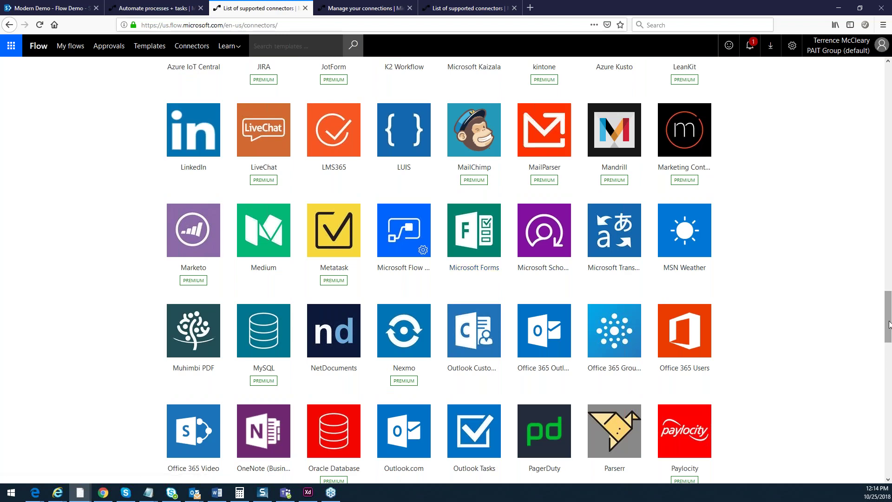
scroll(446, 269, "down", 15)
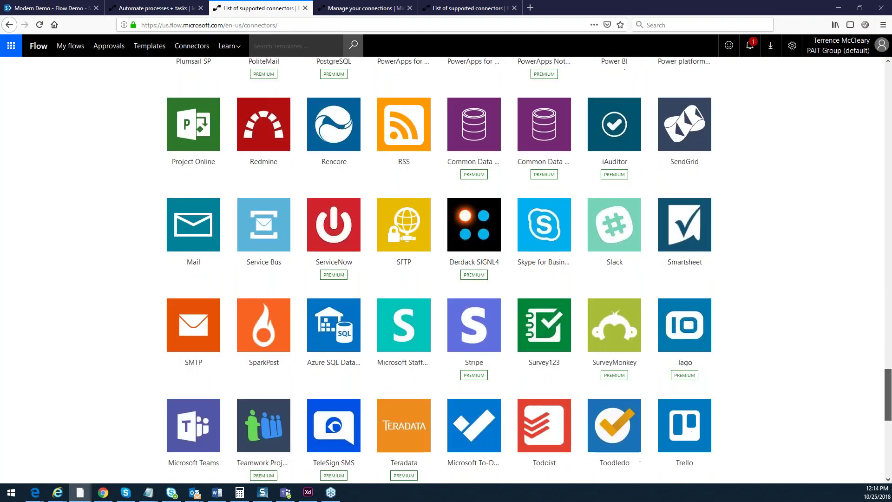
scroll(838, 87, "up", 20)
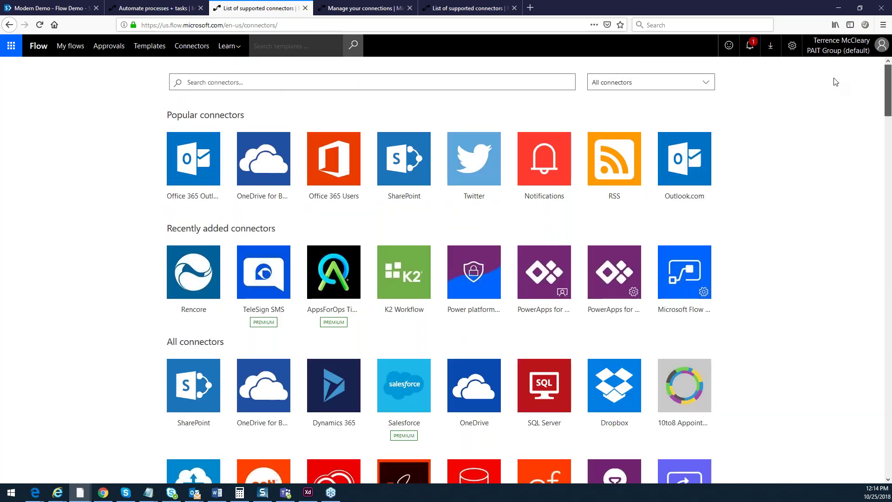
scroll(836, 82, "down", 20)
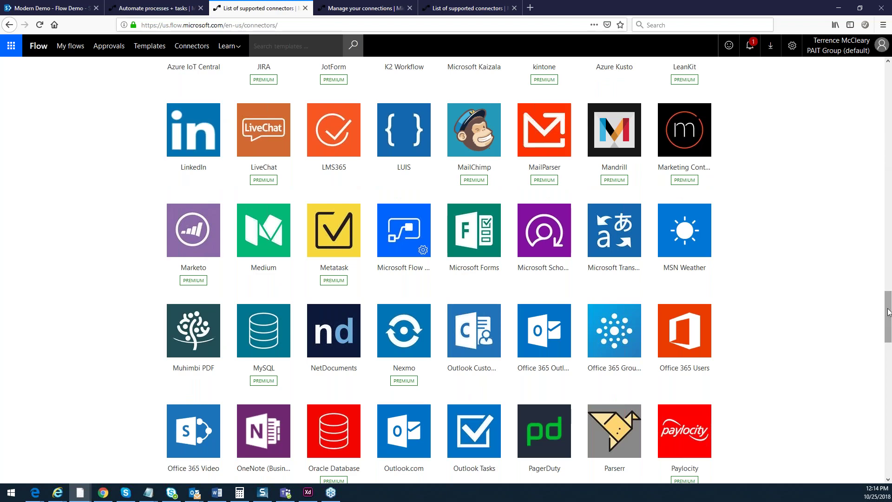
left_click_drag(888, 311, 872, 79)
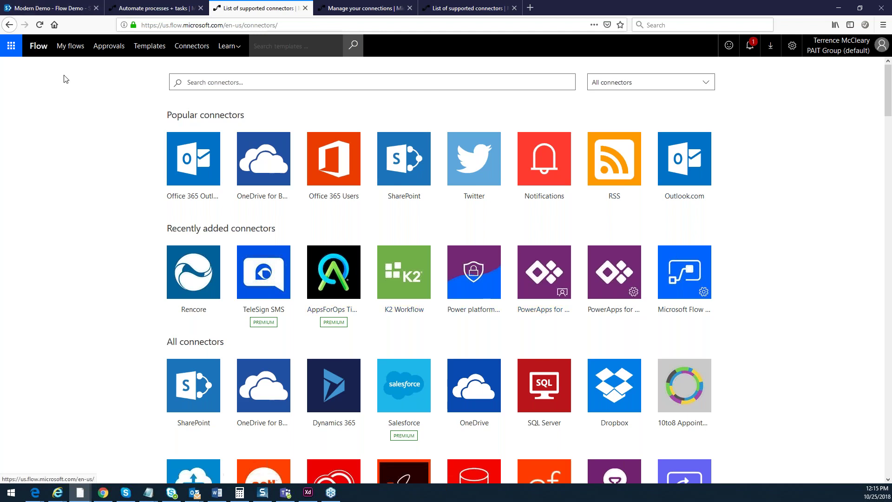
- Review the existing personal flows and team flows, including the suggested templates beneath the personal flows
left_click(67, 49)
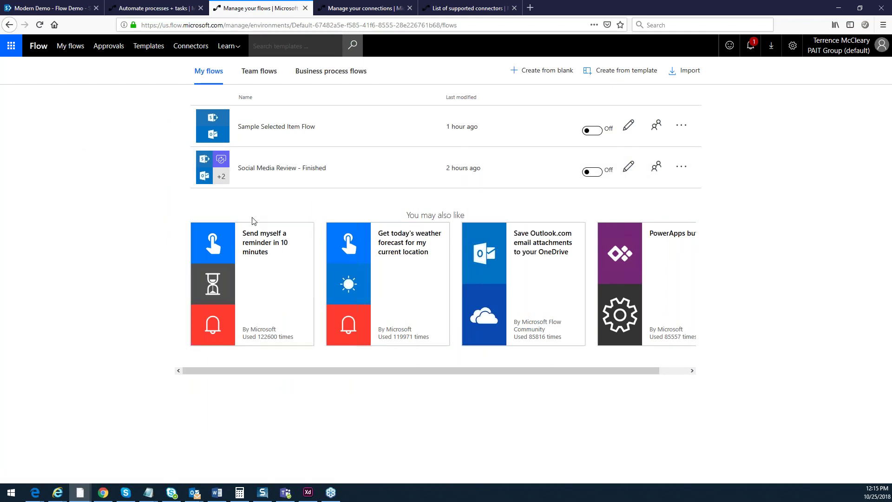
left_click(259, 79)
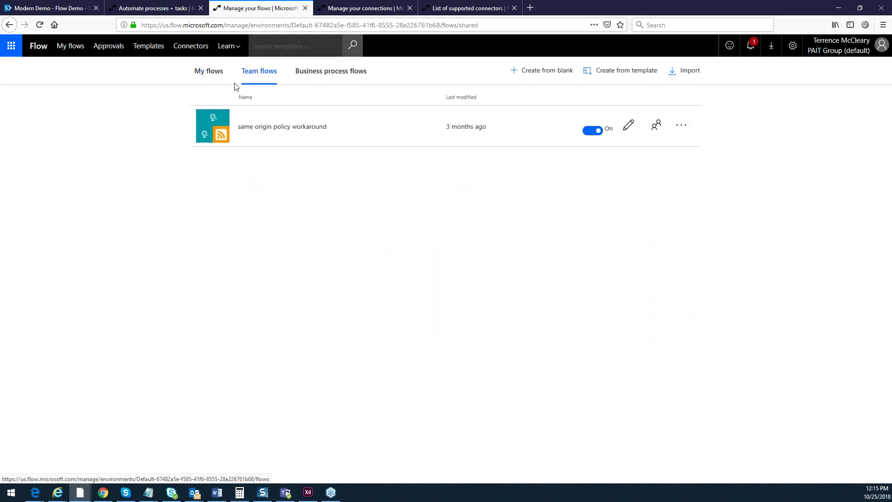
left_click(210, 78)
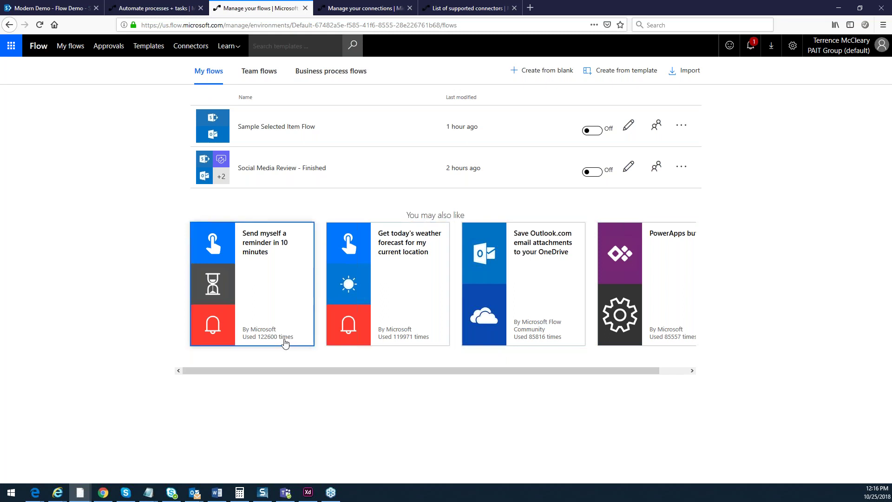
left_click_drag(340, 372, 239, 357)
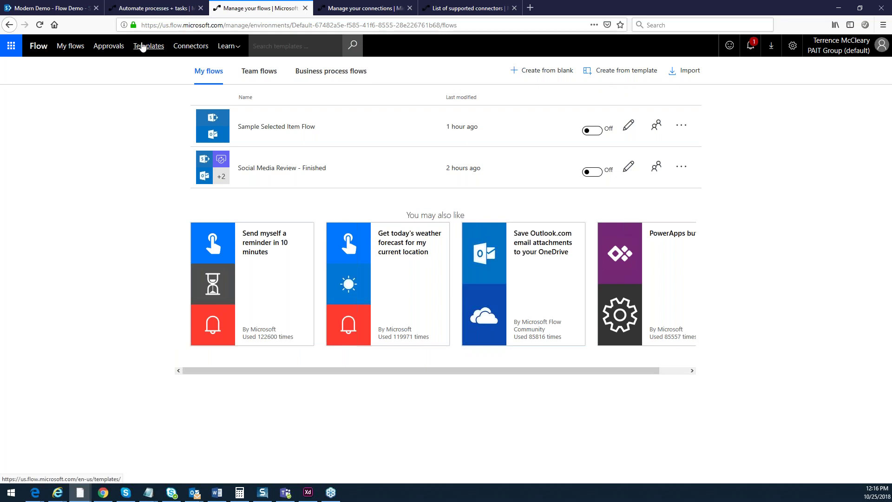
- Start a new flow from blank
left_click(542, 72)
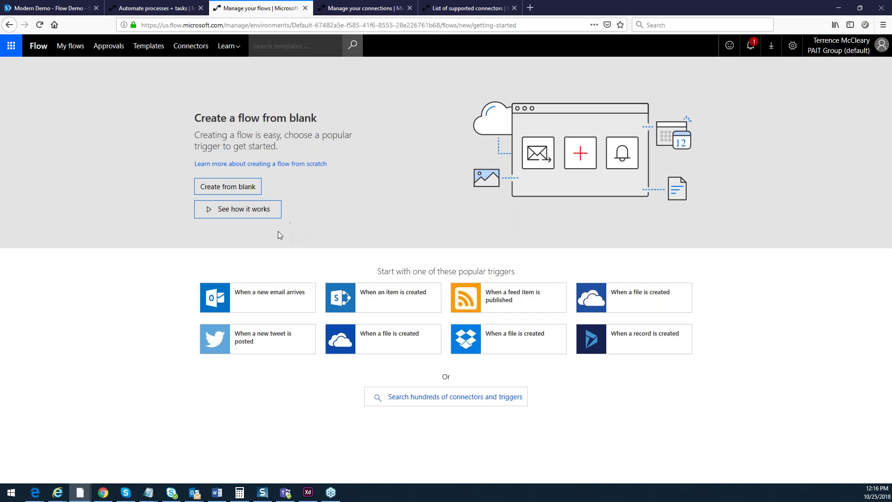
left_click(228, 188)
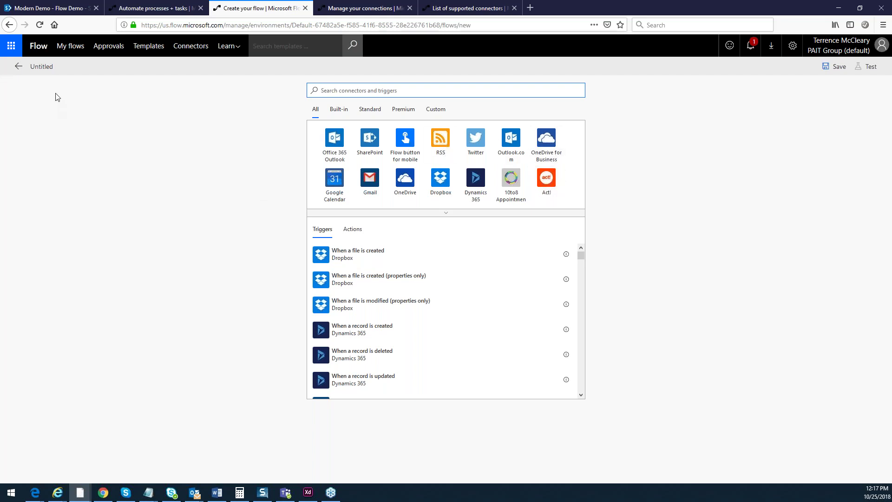
left_click(64, 14)
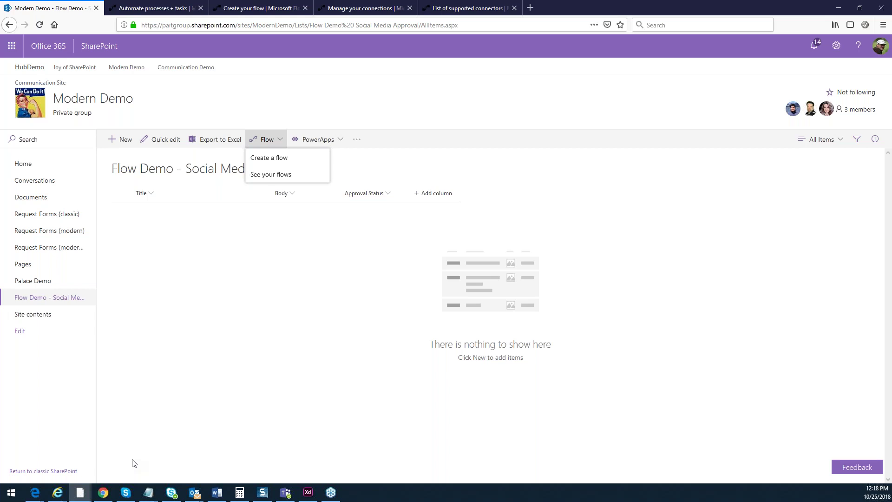
left_click(155, 11)
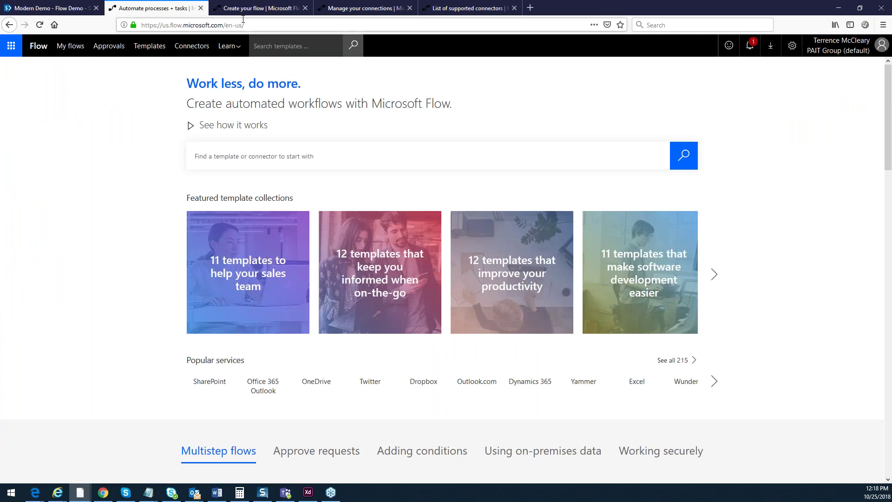
left_click(222, 12)
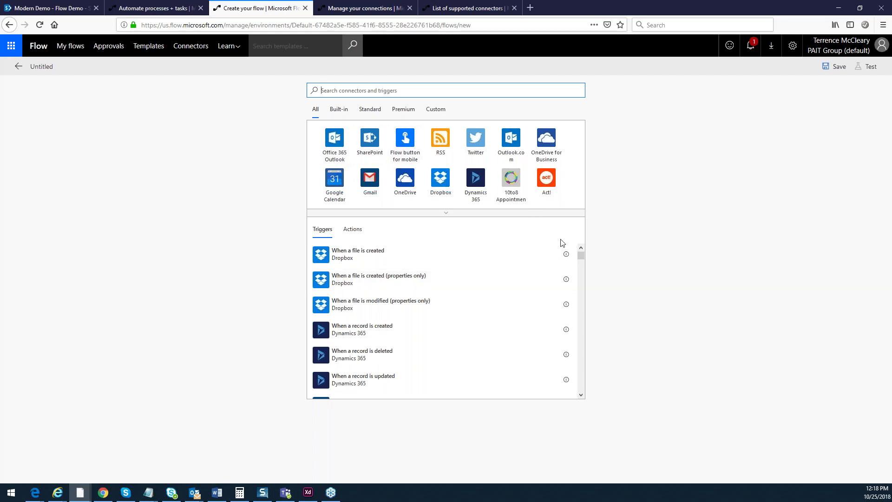
- Search the triggers for "item" and add the SharePoint trigger When an item is created to the flow
left_click_drag(583, 258, 599, 249)
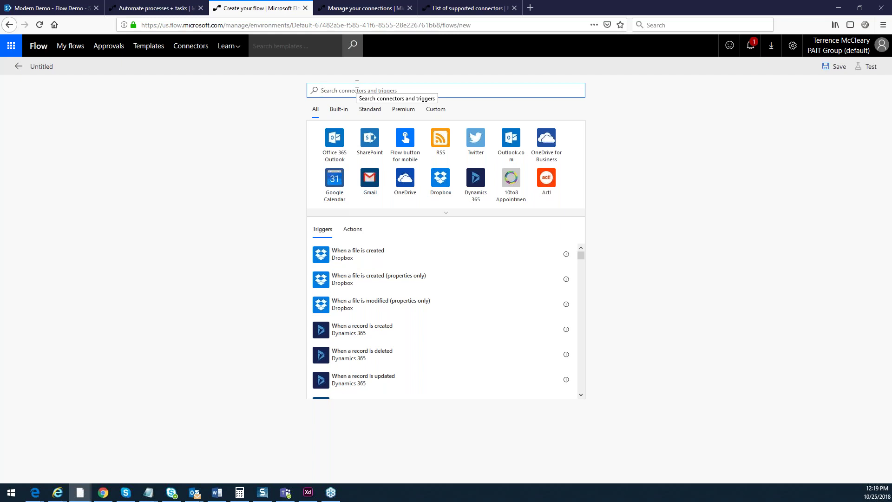
type("item")
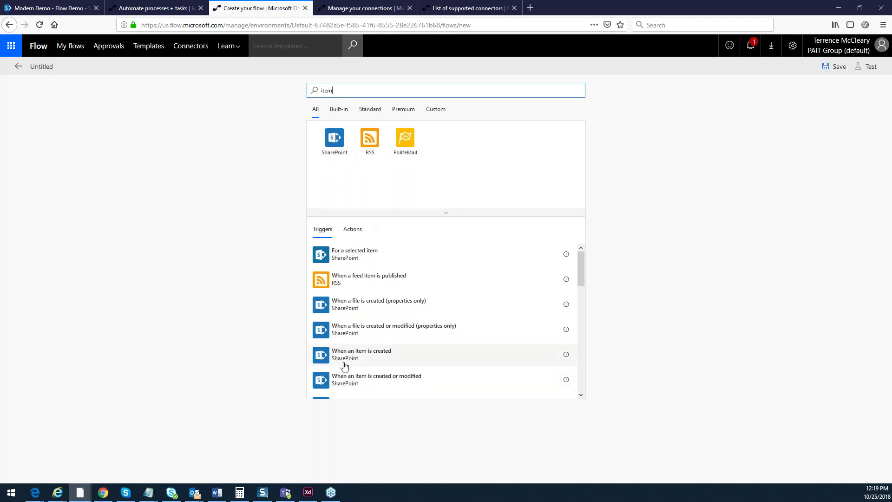
left_click_drag(351, 354, 344, 352)
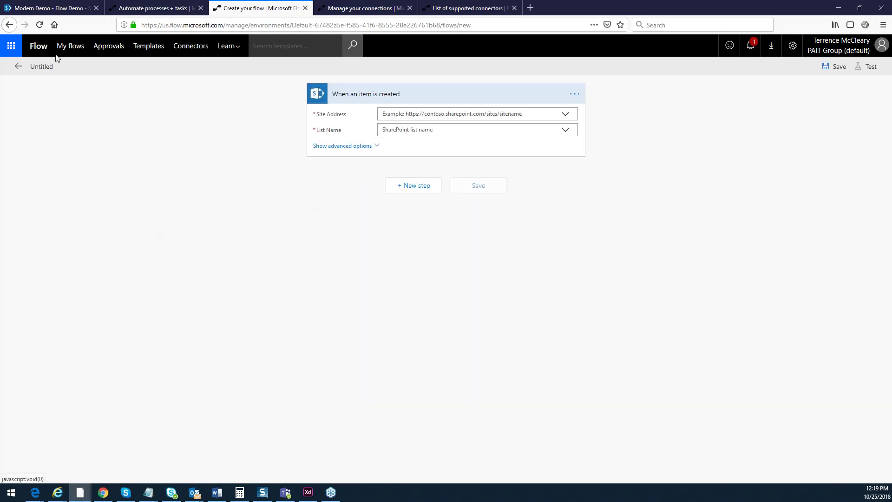
left_click(35, 14)
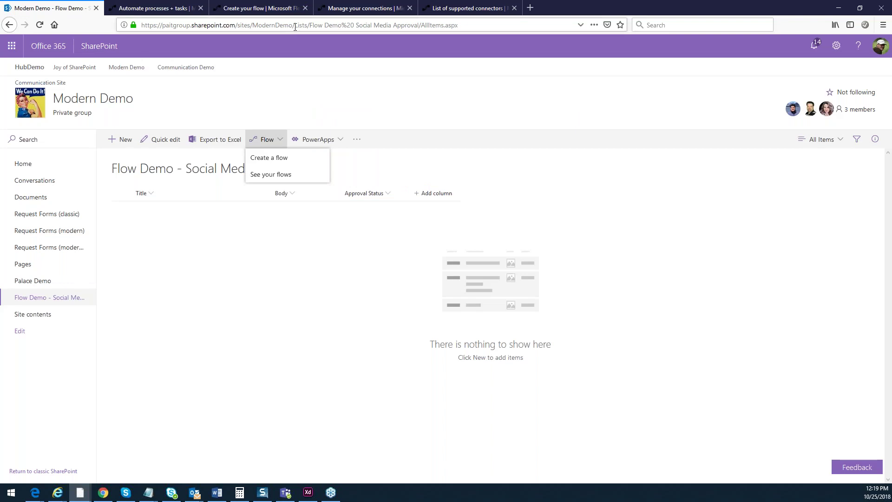
left_click_drag(292, 24, 267, 19)
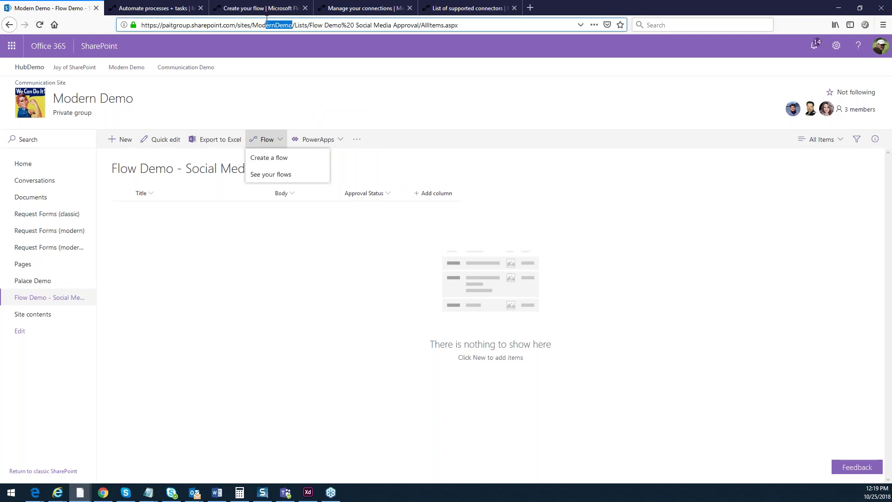
left_click_drag(292, 24, 122, 52)
key("ctrl+c")
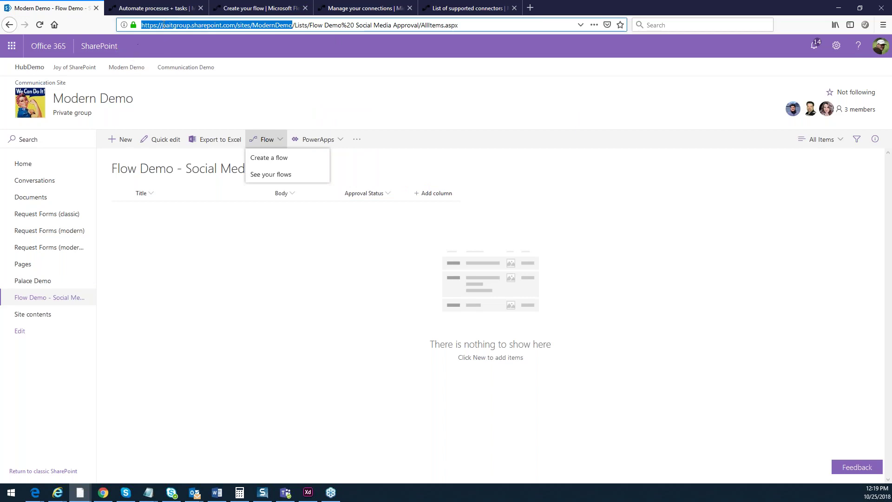
left_click(250, 10)
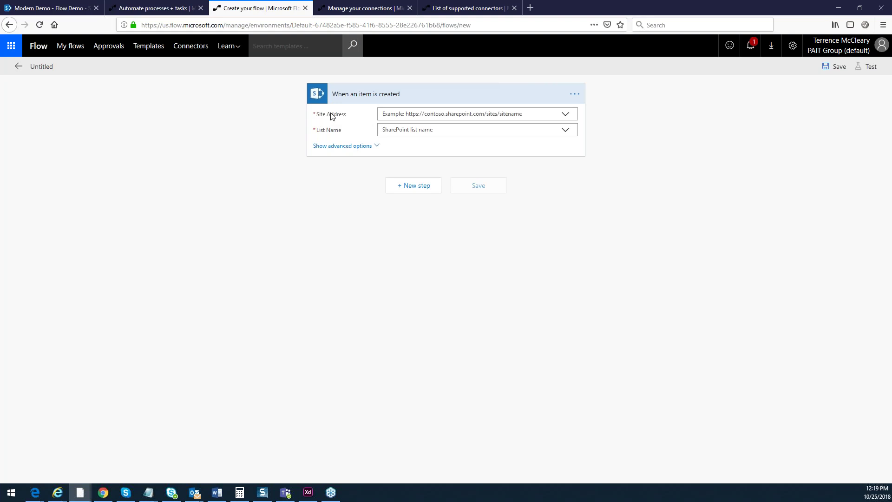
left_click(566, 117)
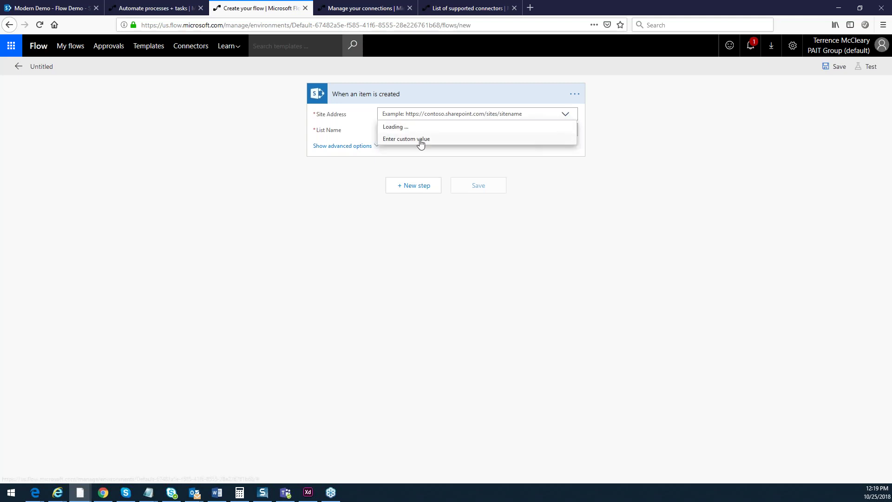
left_click(421, 140)
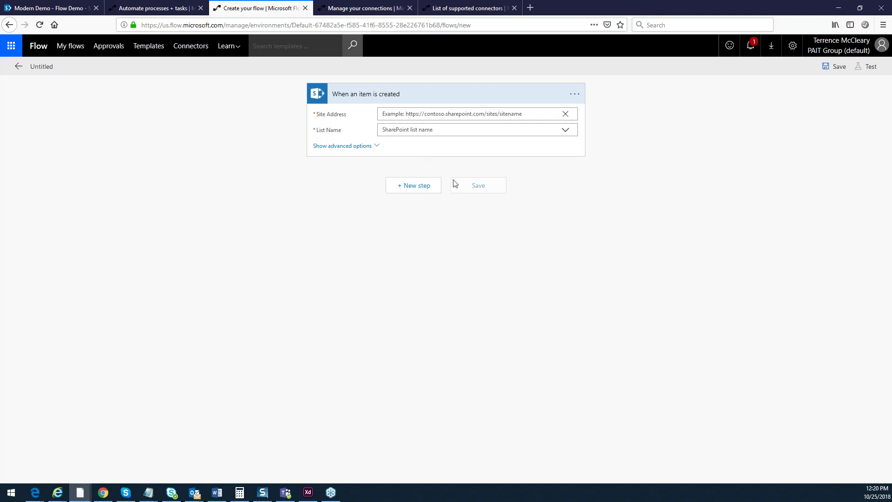
key("ctrl+v")
left_click(561, 132)
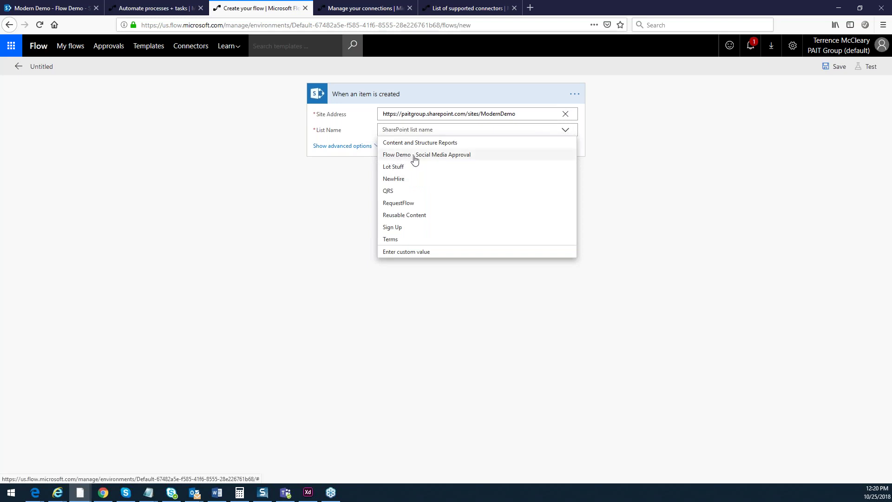
left_click(419, 158)
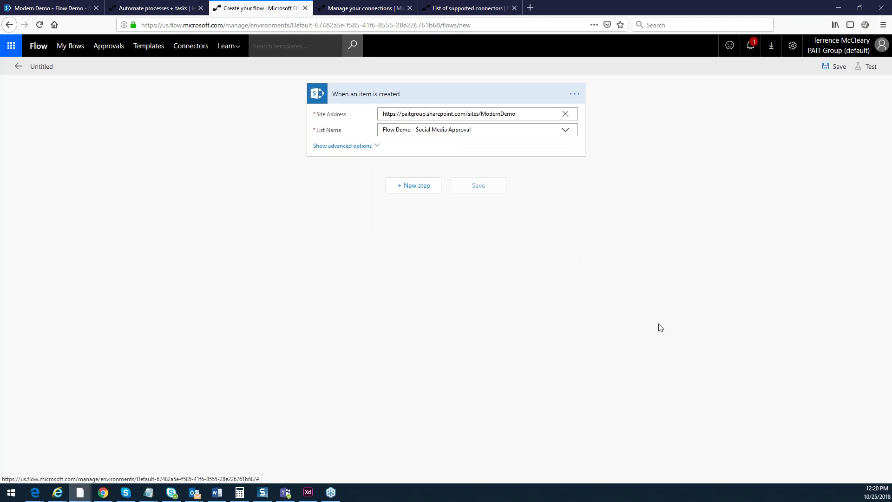
- Add a new step after the trigger by searching the actions for "approval" and choosing Start an approval
left_click(403, 194)
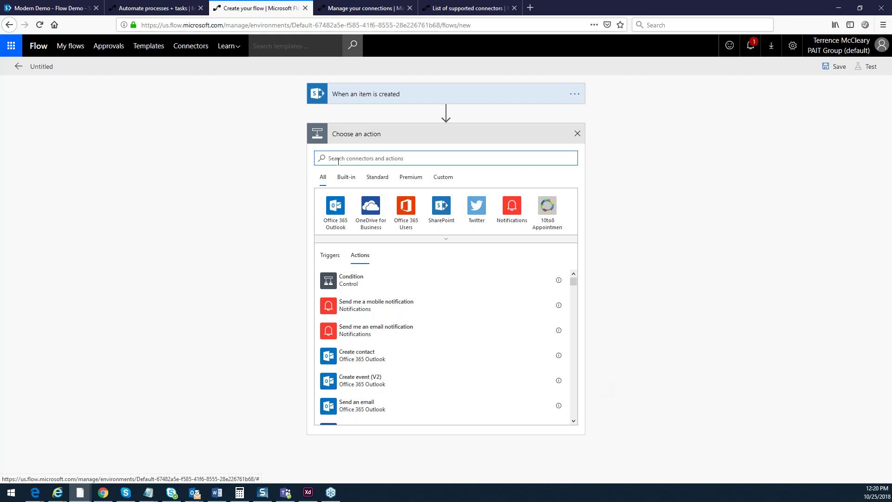
type("approval")
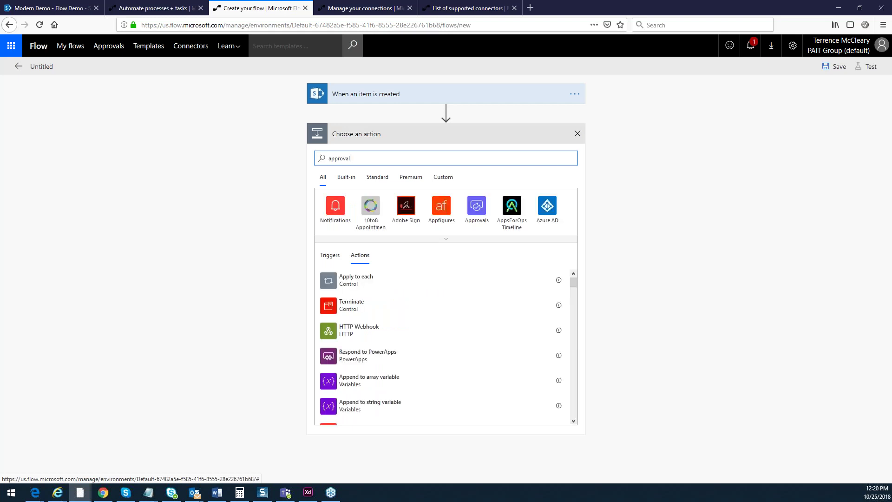
left_click_drag(576, 320, 574, 366)
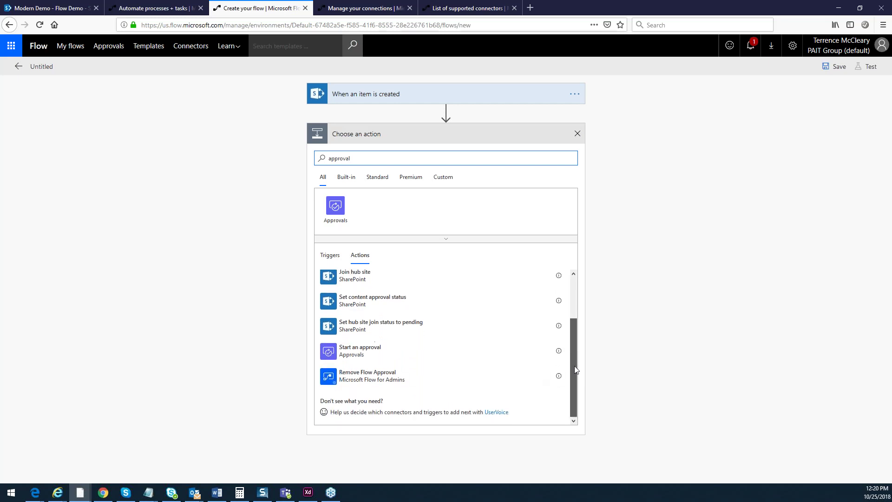
left_click(348, 356)
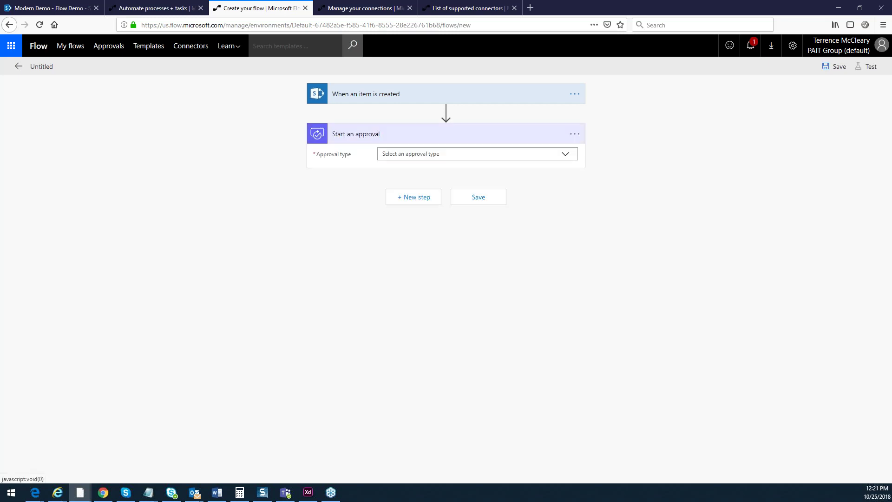
- Set the approval type to Anyone from the assigned list and title the approval "Review new social media request"
left_click(562, 157)
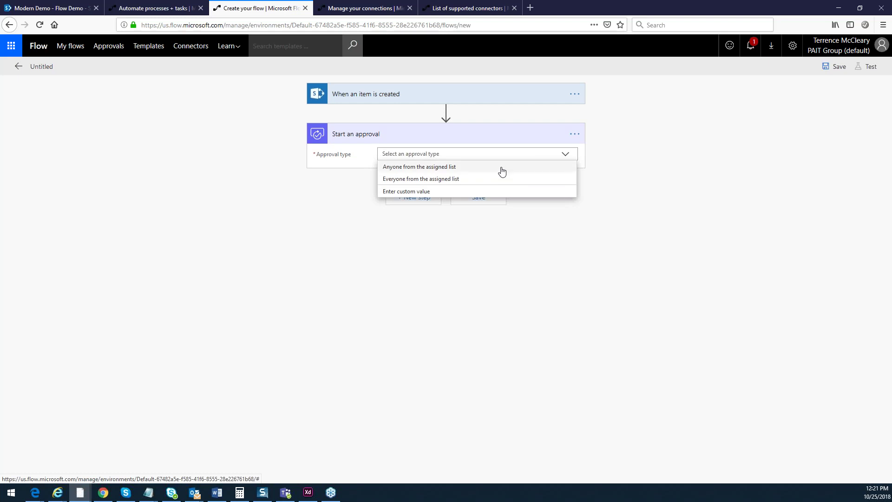
left_click(470, 173)
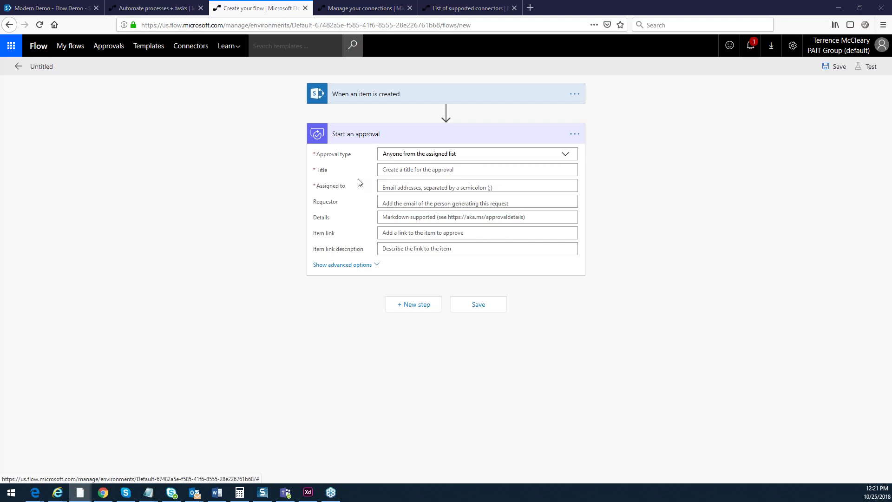
left_click(442, 170)
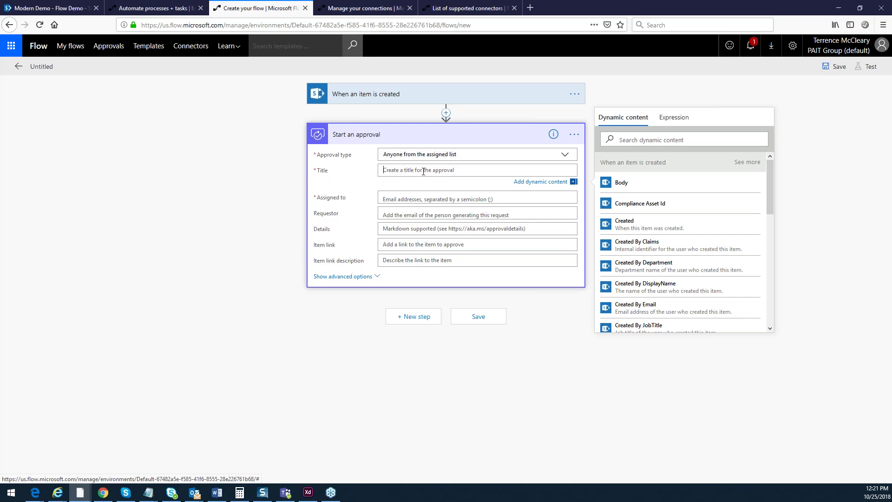
type("Review new social media request")
- Assign the approval to the approver by entering their e-mail name and picking the matching person
left_click(400, 200)
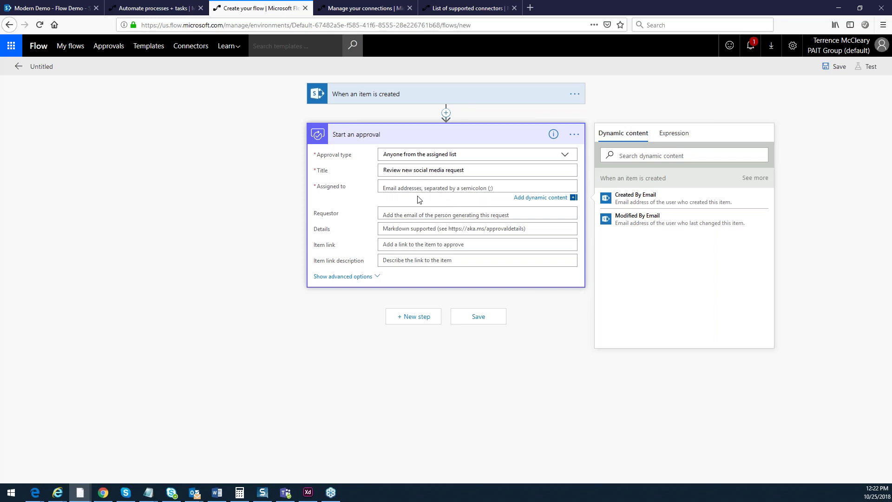
type("Email")
type("ary")
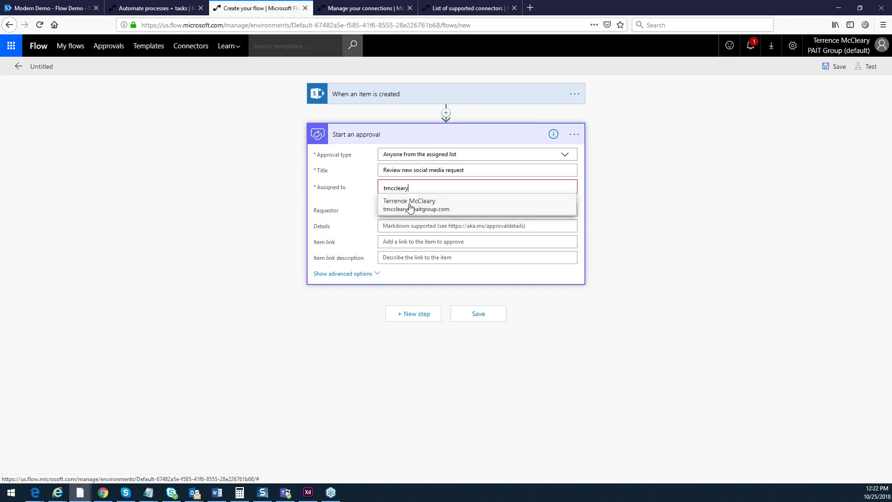
left_click(411, 208)
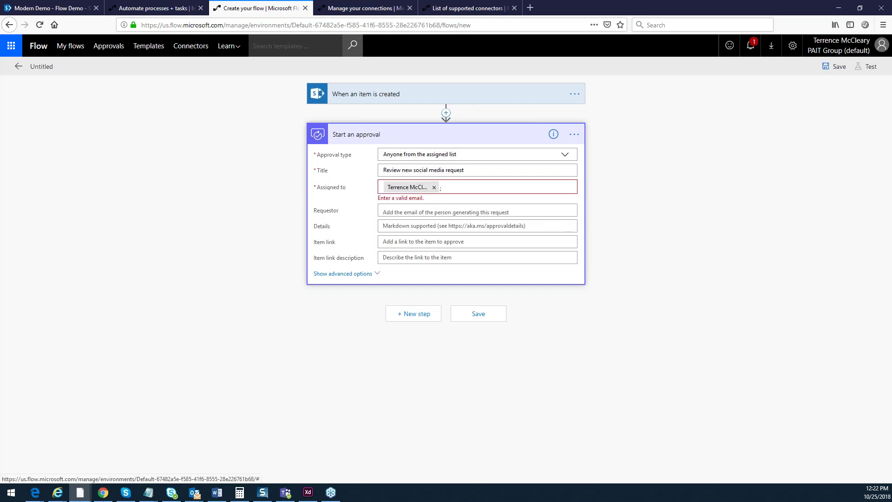
- Fill the approval's requestor with the dynamic value Created By Email and its details with Body
left_click(392, 213)
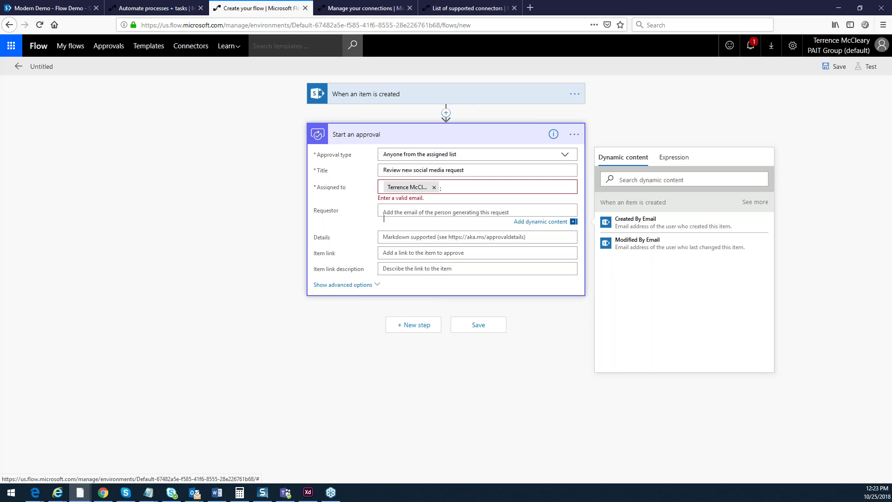
left_click(631, 231)
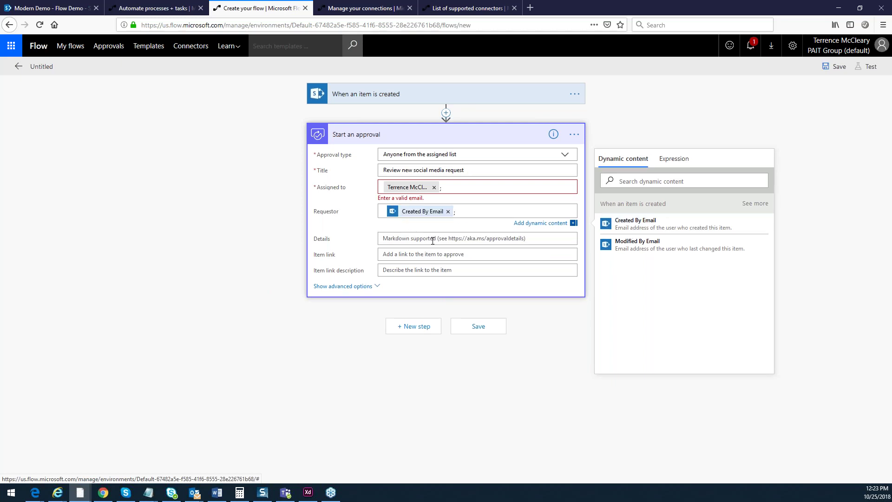
left_click(432, 239)
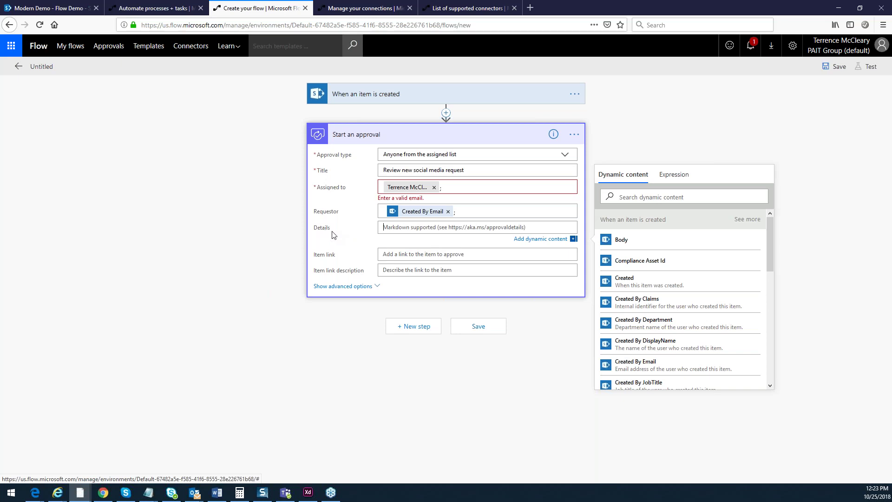
left_click(627, 241)
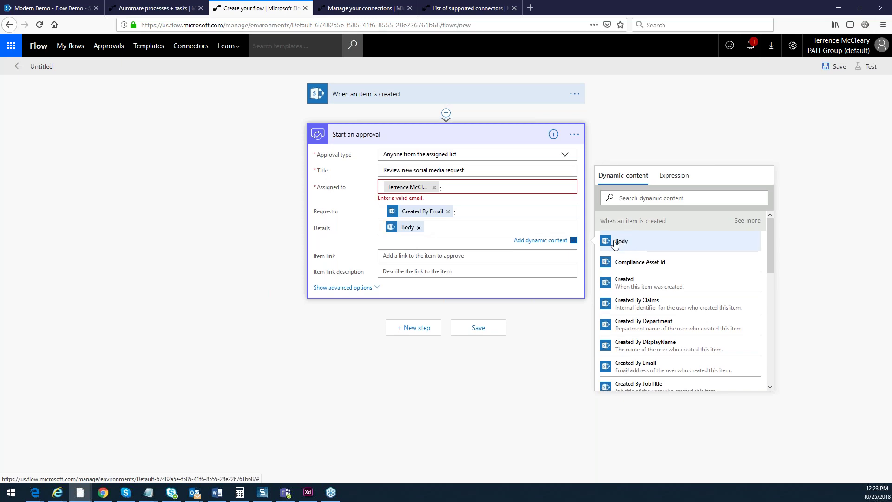
- Fill the approval's item link with the dynamic value Link to item and the item link description with Title
left_click(402, 257)
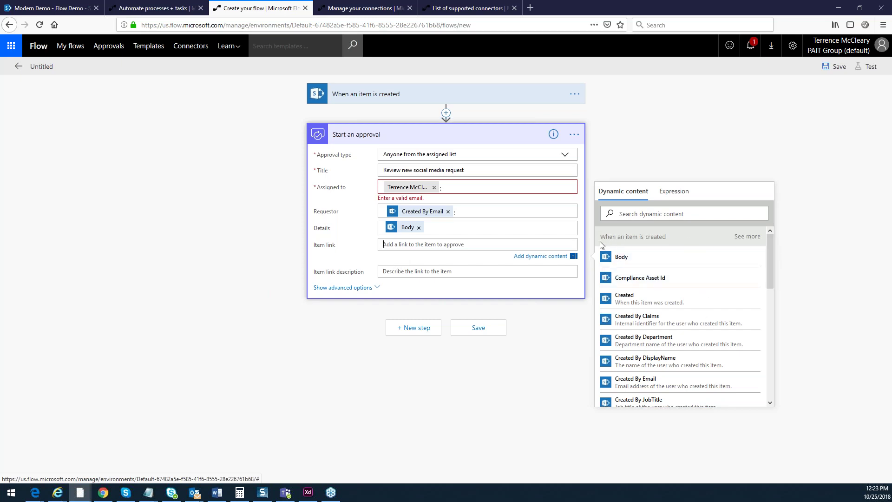
left_click_drag(602, 238, 672, 247)
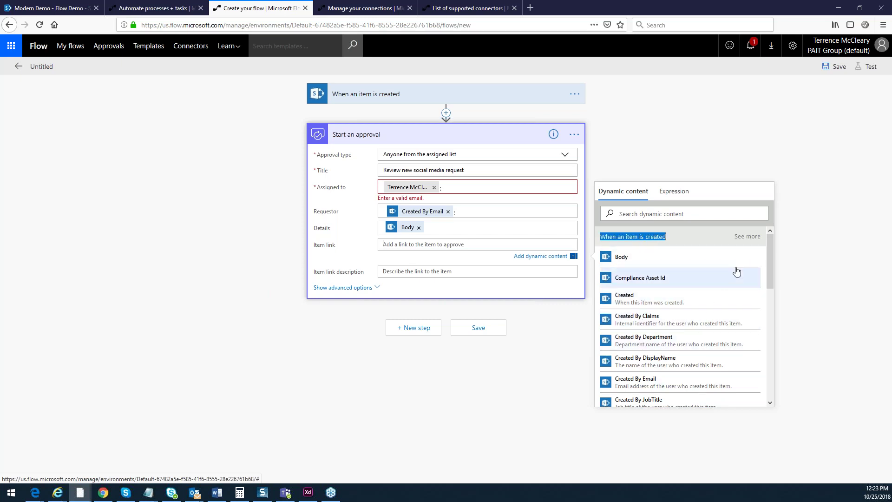
left_click(741, 238)
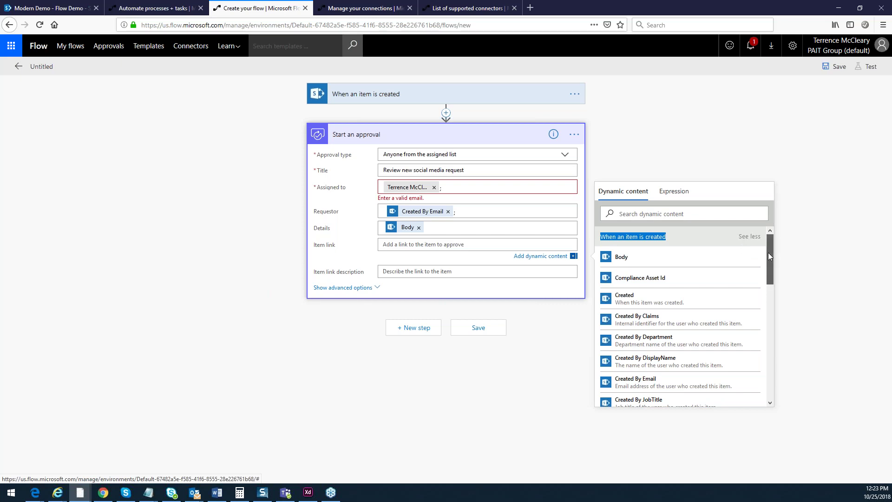
left_click_drag(768, 253, 766, 330)
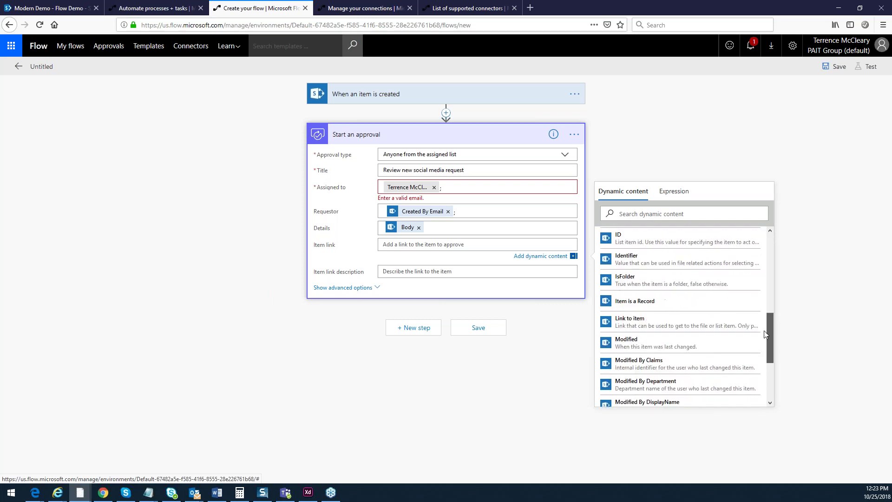
left_click(644, 325)
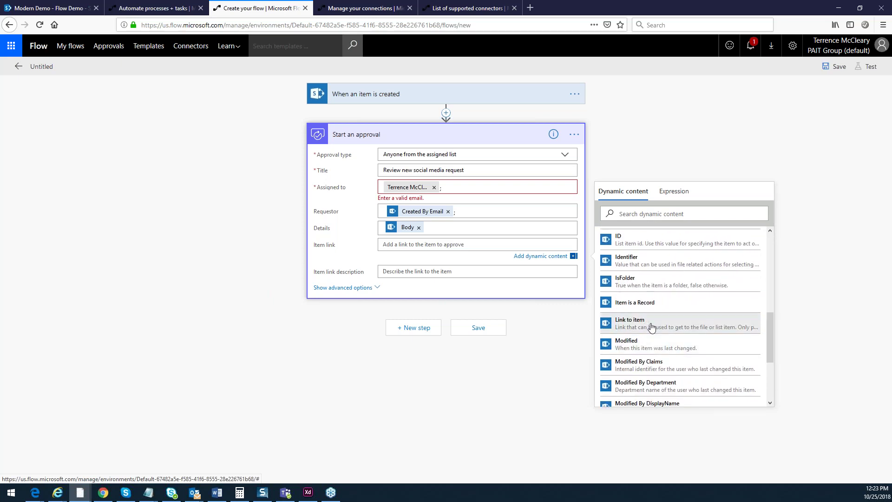
left_click(404, 274)
left_click_drag(769, 289, 771, 418)
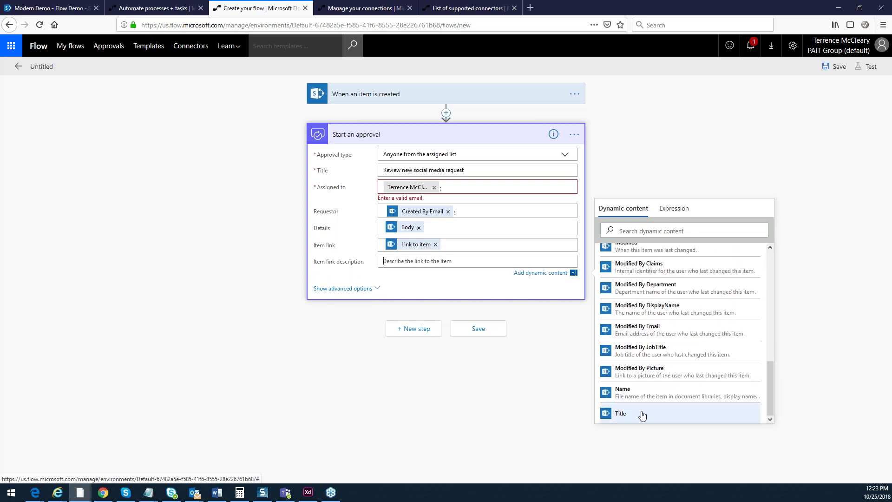
left_click(642, 415)
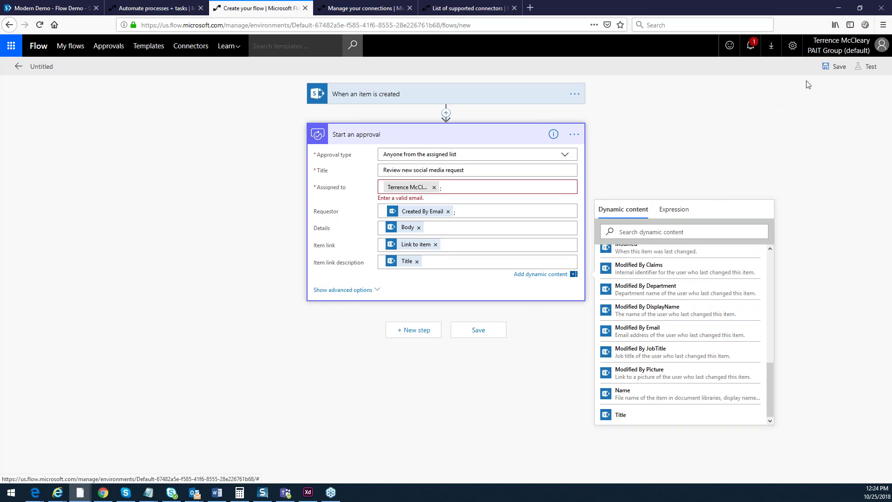
- Name the flow "Social Media Review" and save it
left_click(57, 99)
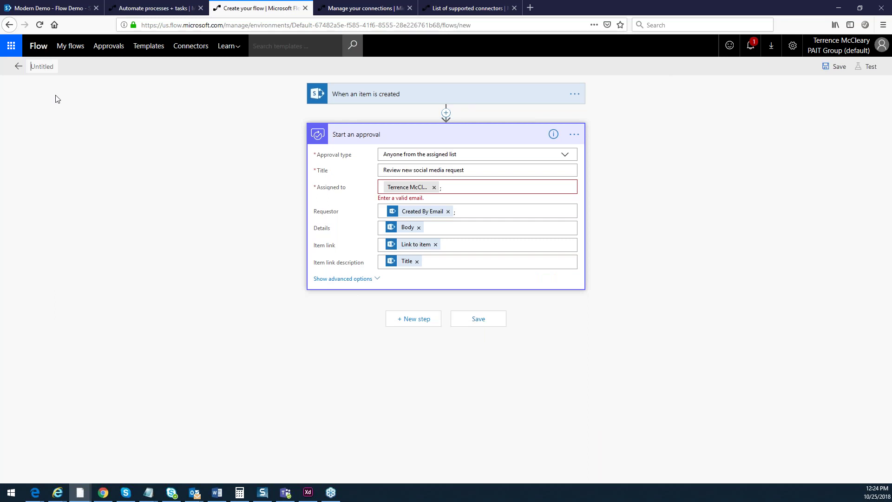
type("Social Media Review")
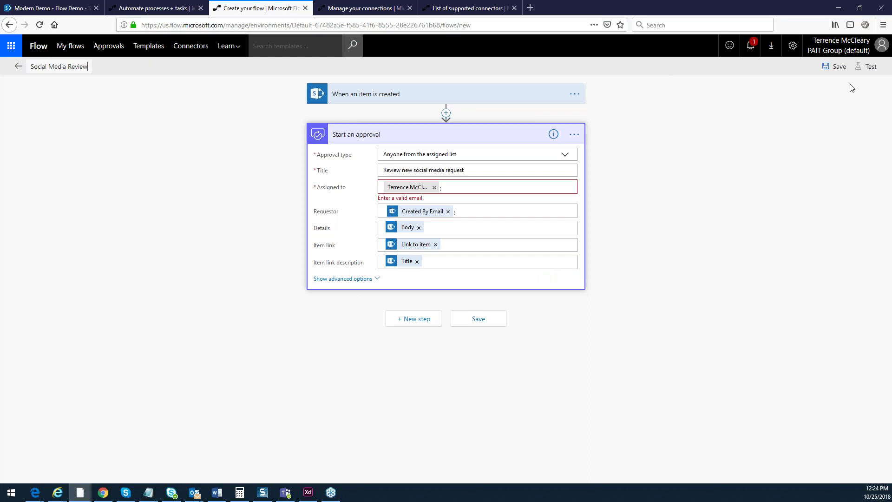
left_click(840, 67)
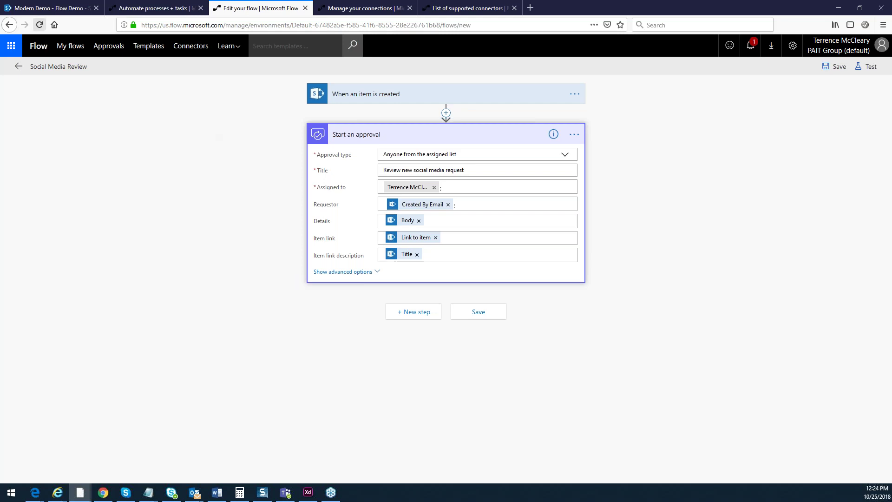
- Start a new item in the SharePoint social media approval list and title it "Social Media Test"
left_click(68, 13)
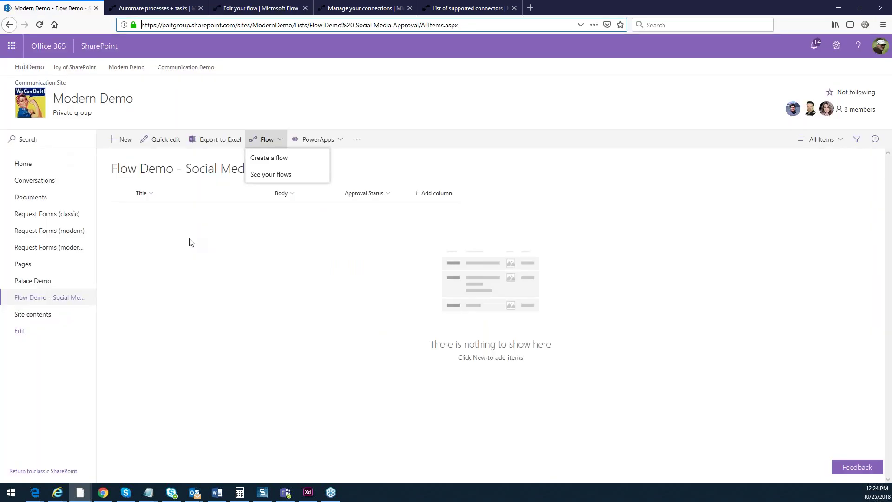
left_click(120, 140)
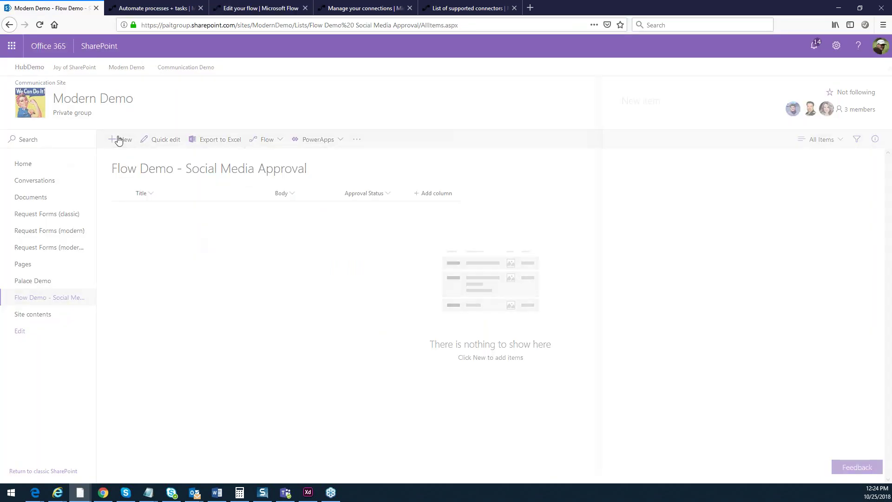
left_click(663, 126)
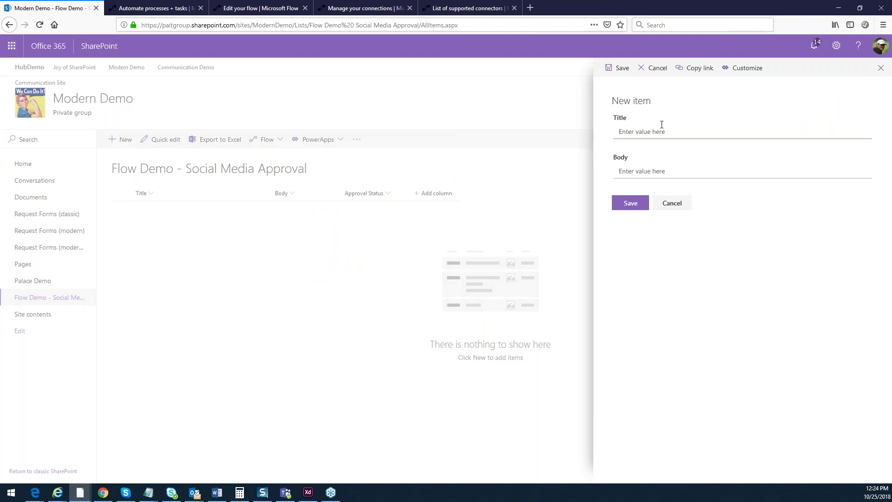
type("M")
key("BackSpace")
type("Si")
key("BackSpace")
key("BackSpace")
key("BackSpace")
type("ocial Media Te")
- Enter "Test Information" as the body of the new list item
left_click(623, 167)
type("Tst informatino")
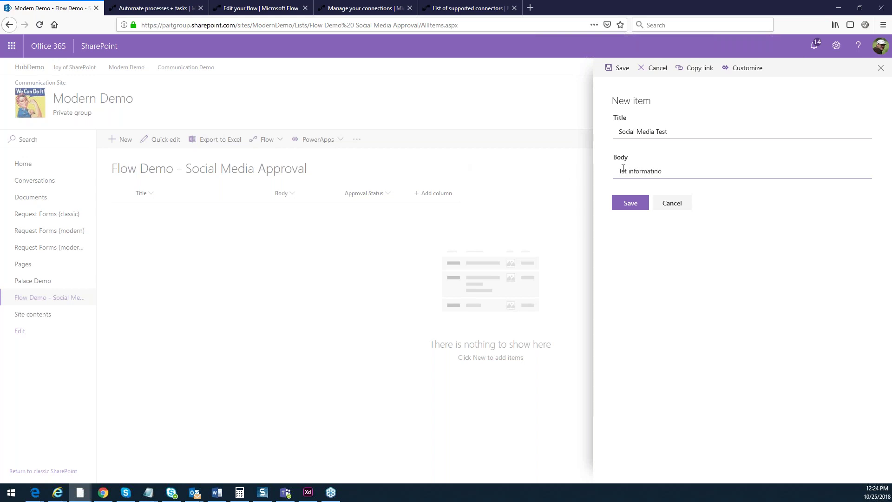
type("e")
left_click_drag(667, 171, 633, 172)
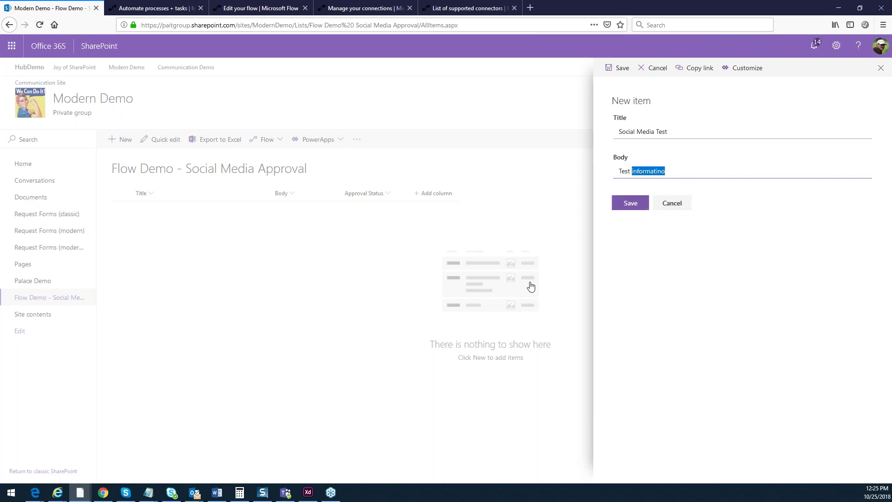
type("Information")
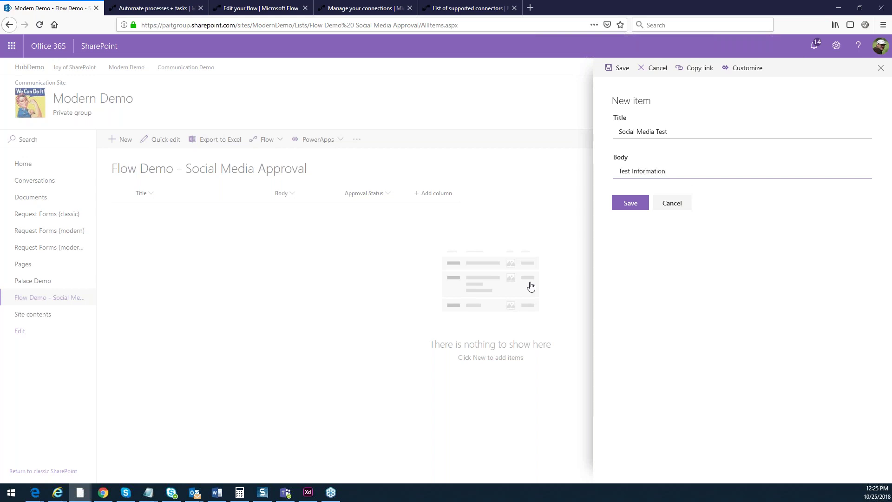
- Save the new list item and open the running entry in the Social Media Review flow's run history
left_click(629, 206)
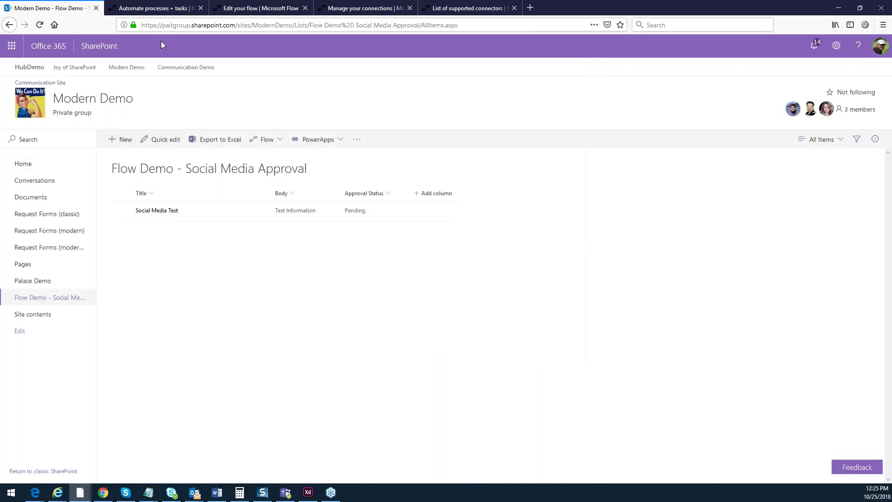
left_click(259, 8)
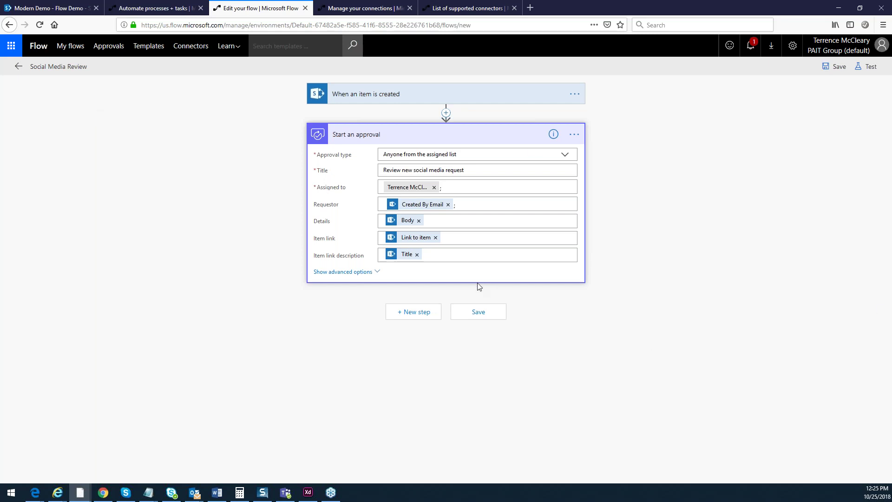
left_click(17, 68)
left_click(470, 214)
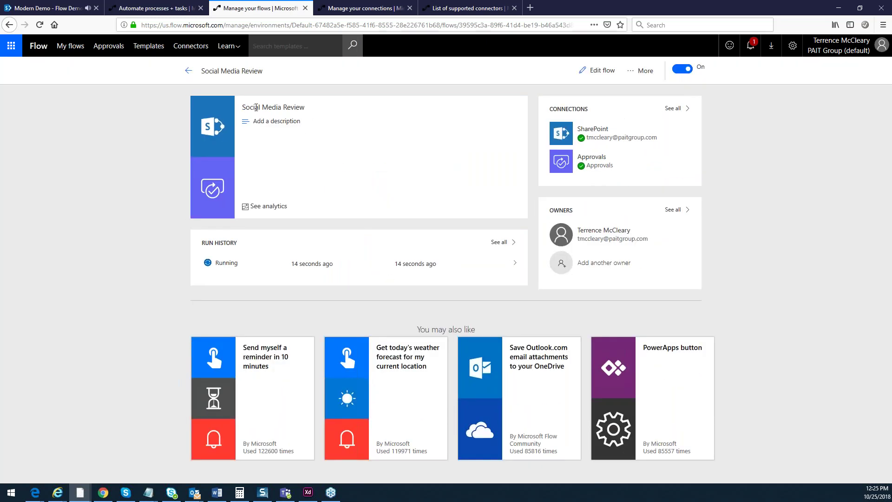
left_click_drag(245, 107, 309, 104)
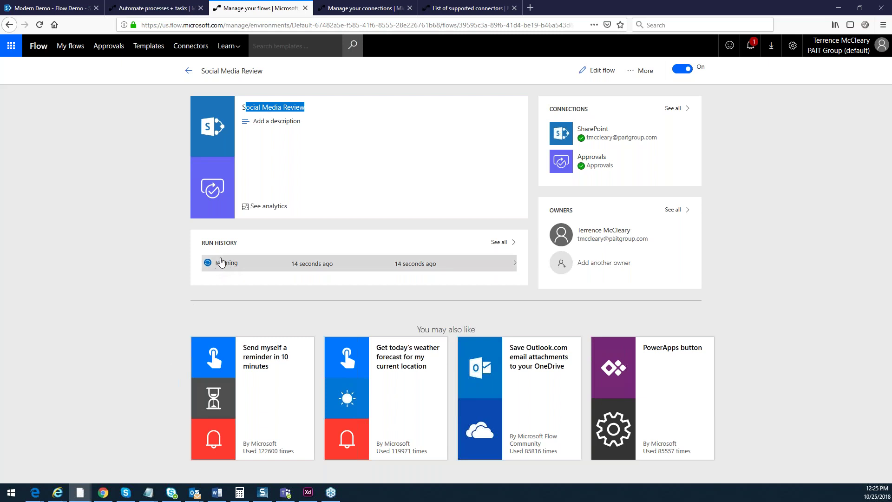
left_click(320, 268)
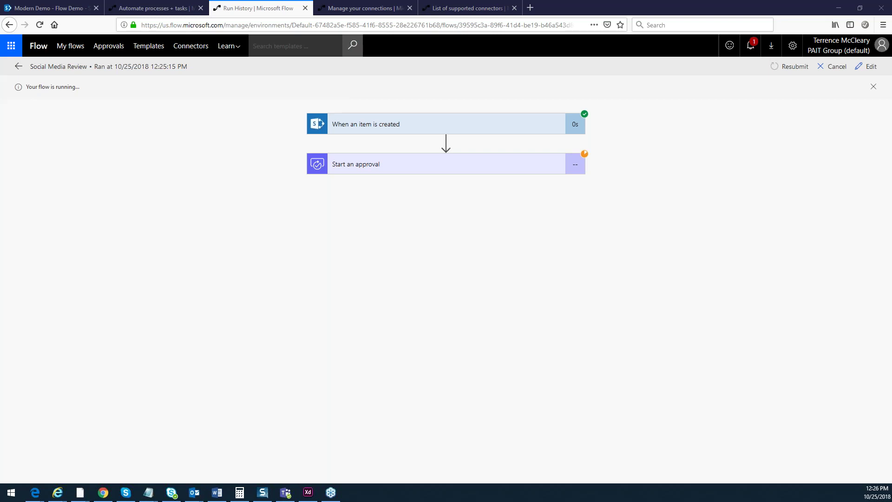
- Switch to Outlook, open the "Review new social media request" email and approve the request with the comment "Looks good"
left_click(194, 493)
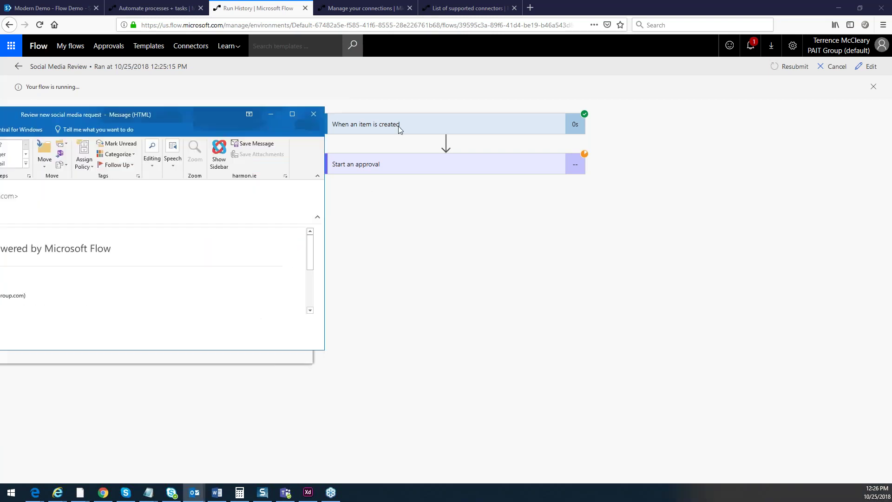
left_click(520, 138)
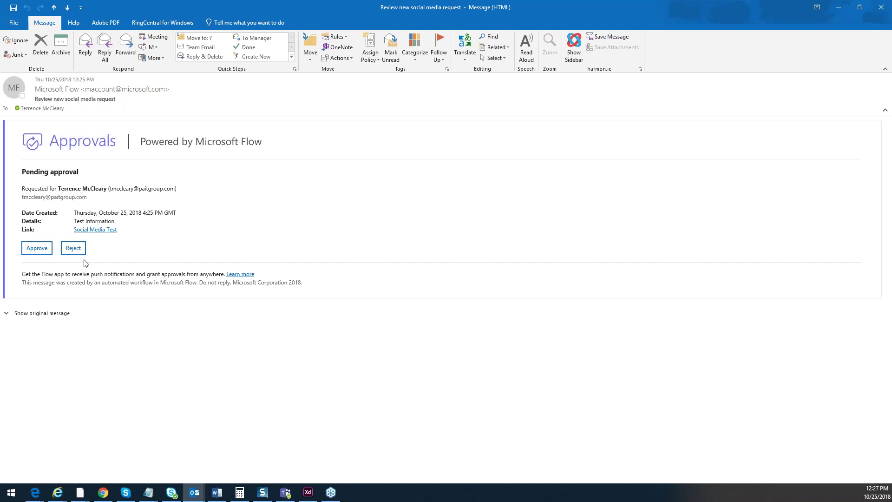
left_click(40, 248)
left_click(58, 290)
type("Looks good")
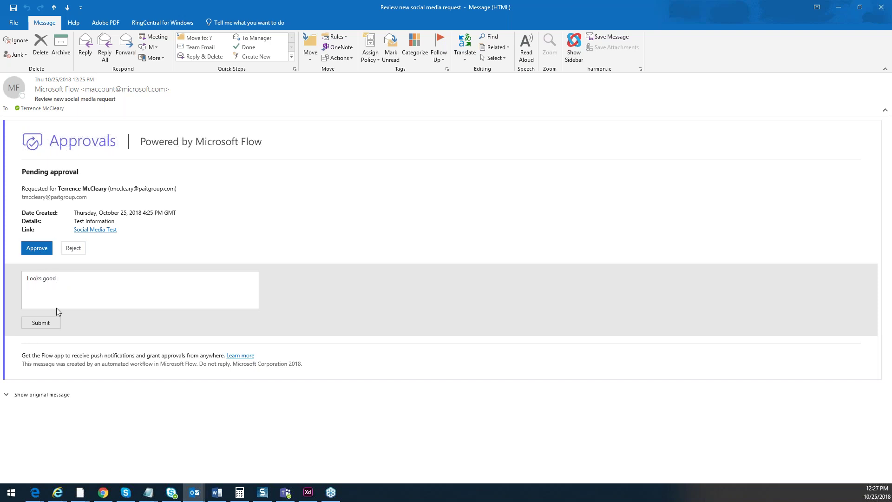
left_click(41, 324)
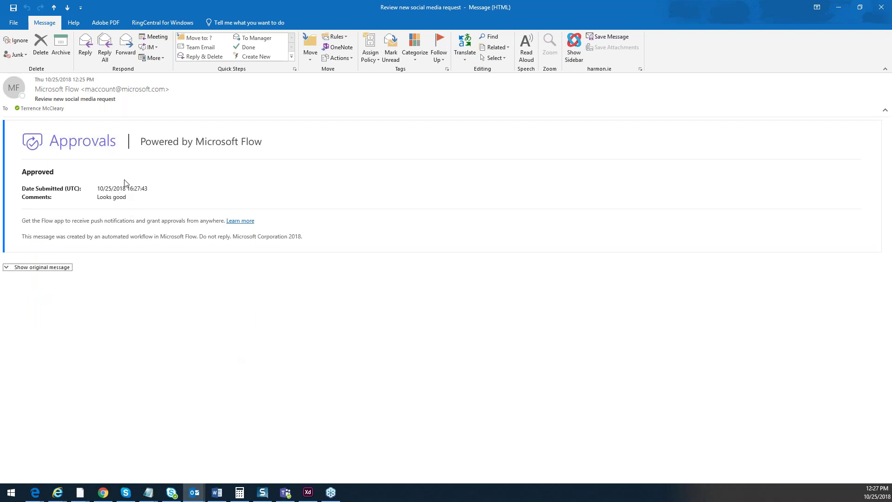
- Review the submitted comment and the original approval message's details and item link, and close the email
left_click(142, 197)
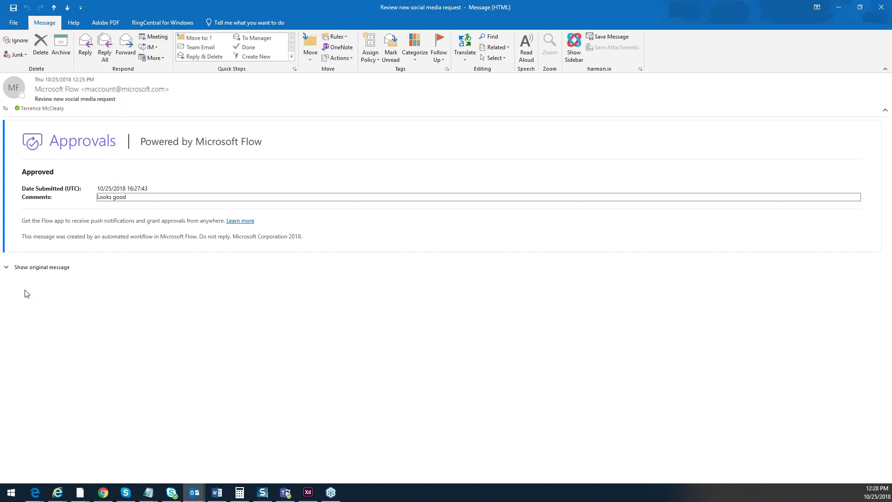
left_click(36, 268)
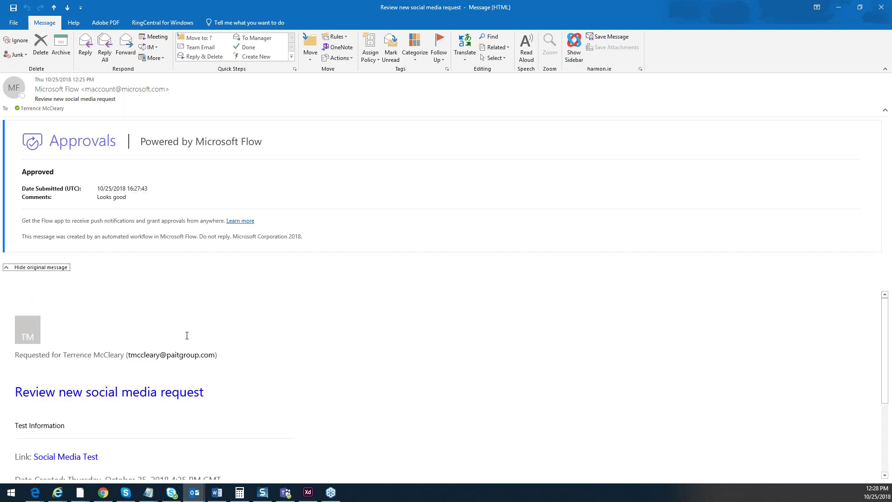
scroll(187, 336, "down", 3)
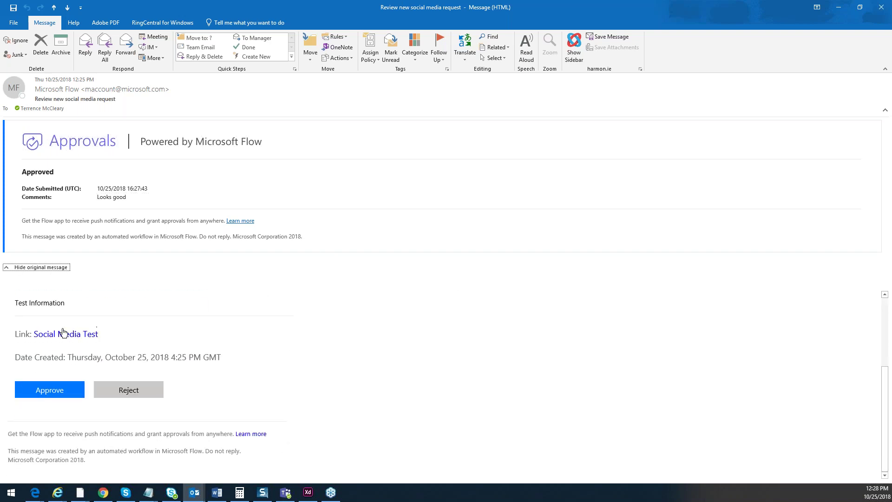
left_click_drag(68, 303, 12, 300)
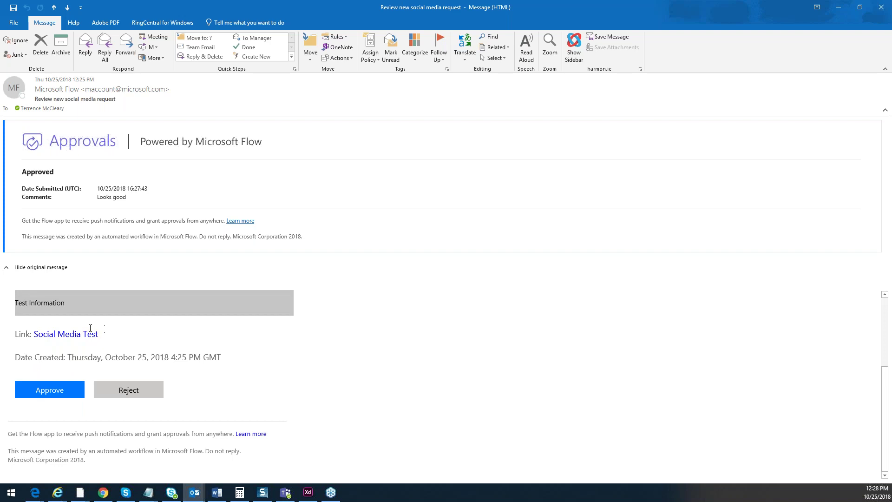
left_click_drag(90, 328, 37, 331)
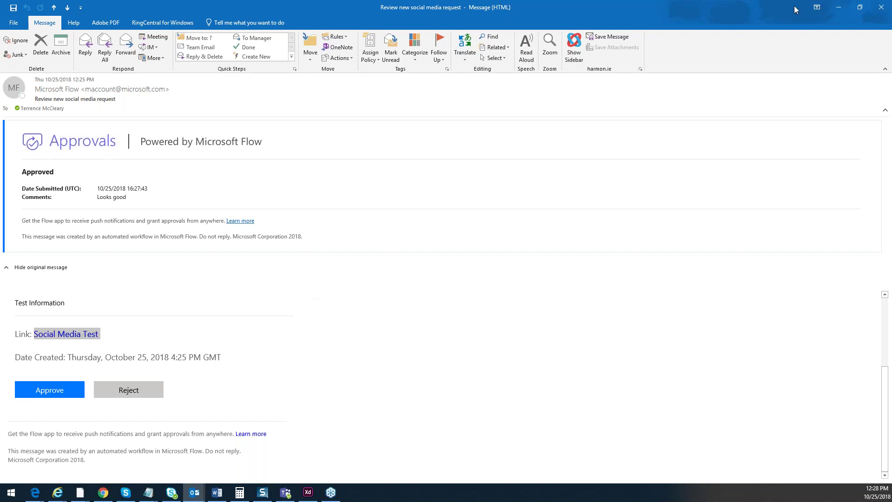
left_click(881, 7)
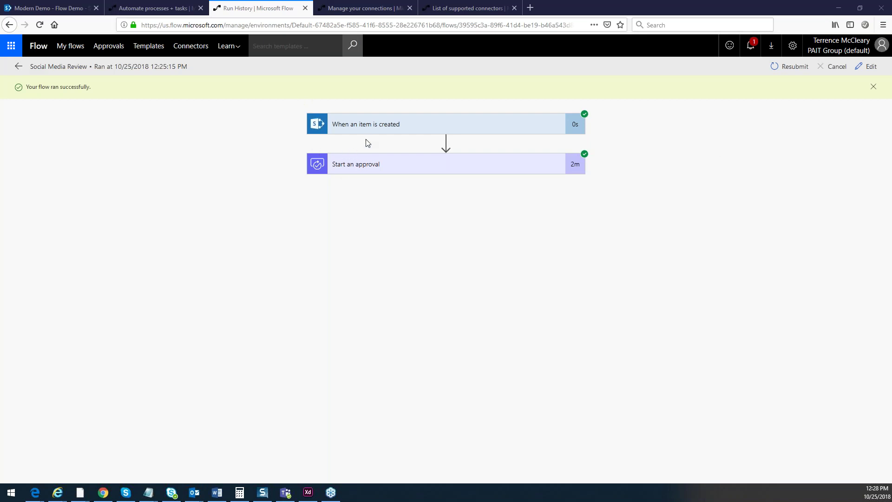
- Open the flow for editing and check the test item's approval status in the SharePoint list
left_click(866, 66)
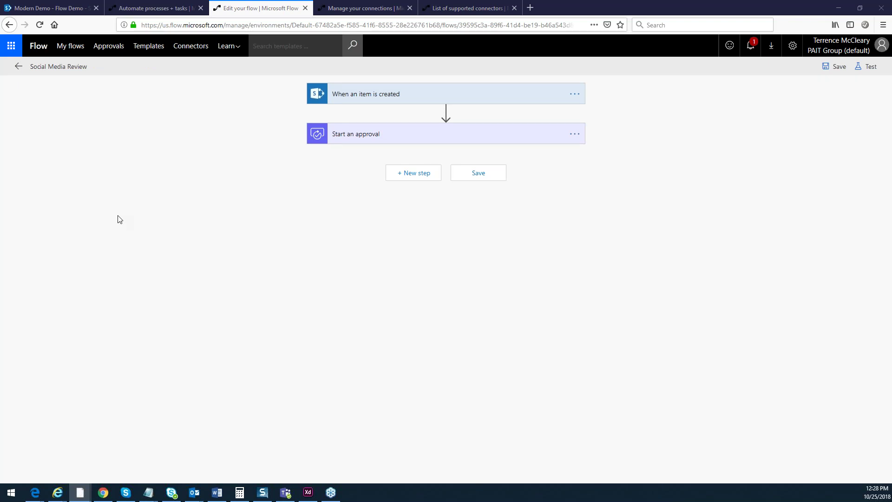
left_click(80, 9)
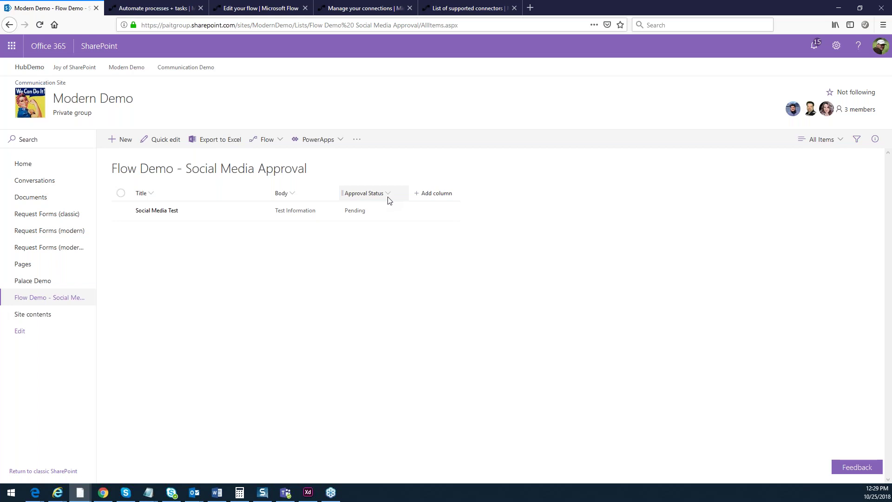
left_click(276, 9)
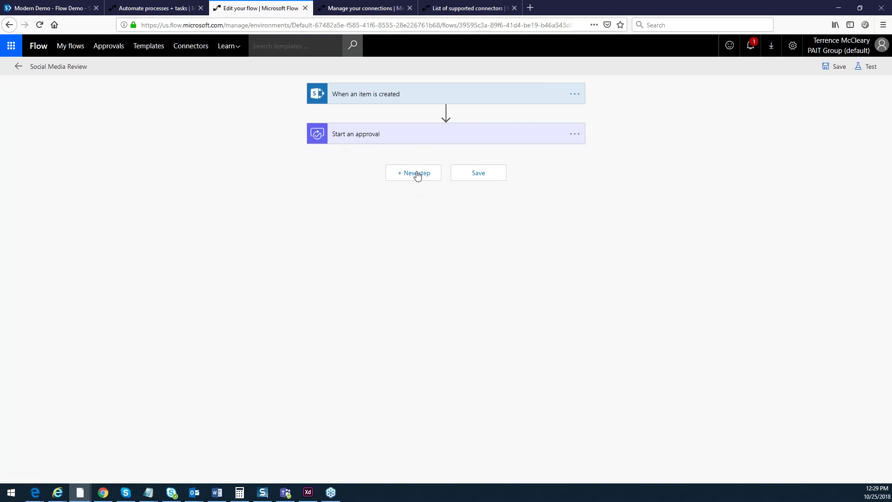
left_click(417, 173)
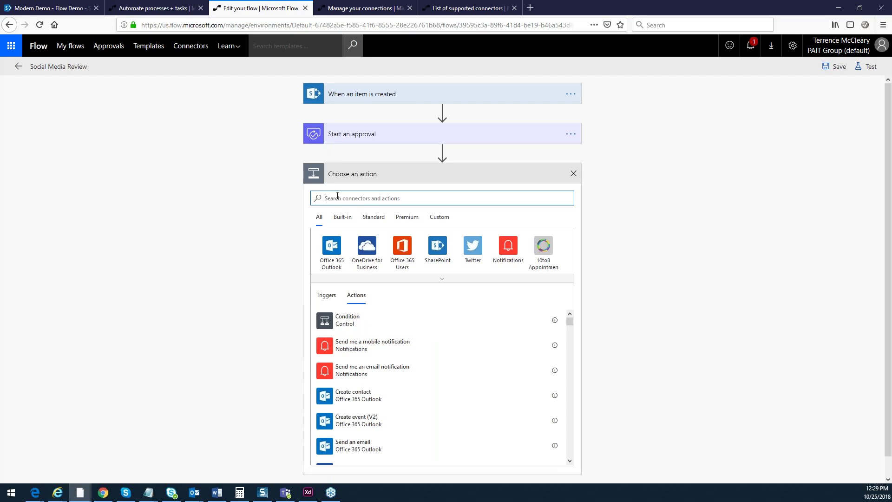
type("send")
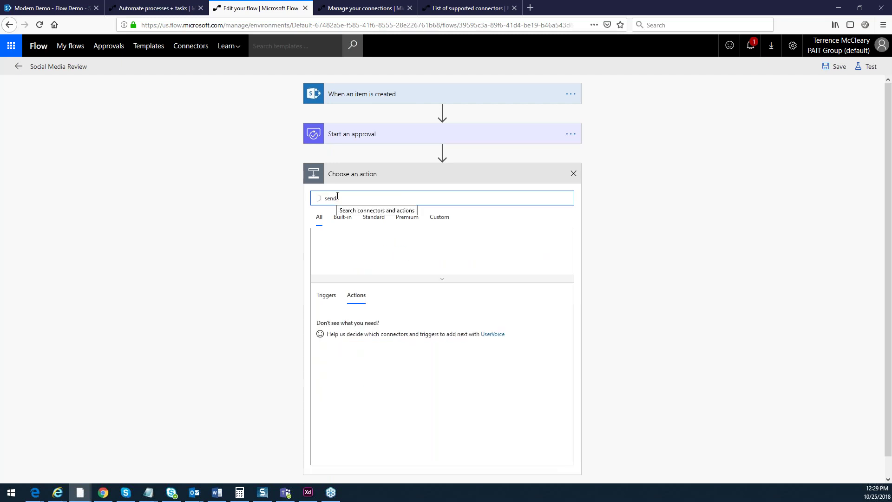
type(" email")
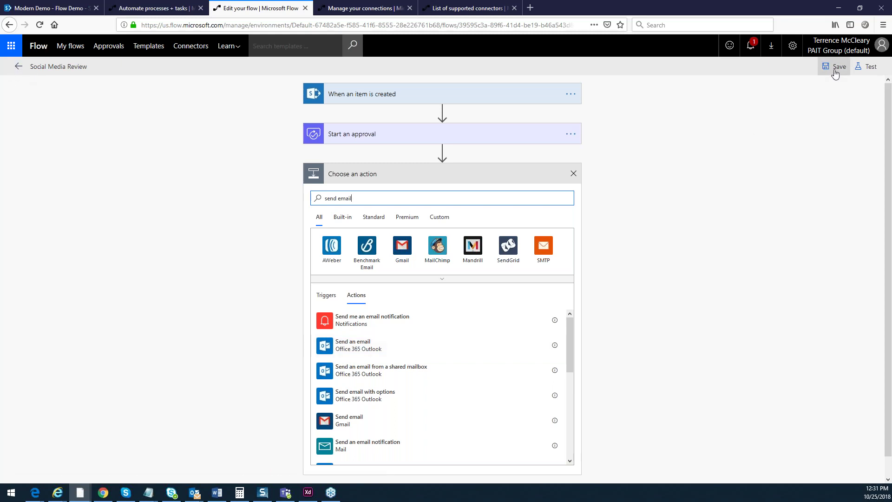
left_click(573, 173)
- Return to the flow's details page and review the accounts used by its SharePoint and Approvals connections
left_click(19, 67)
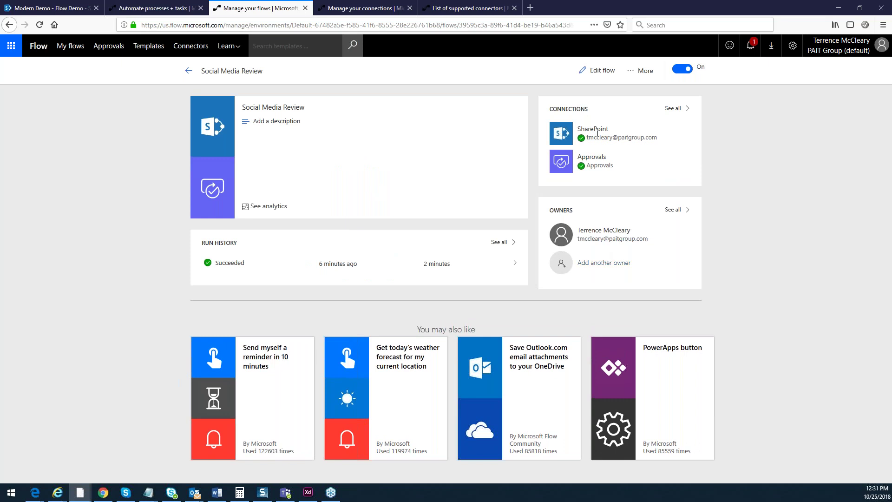
left_click_drag(660, 139, 587, 135)
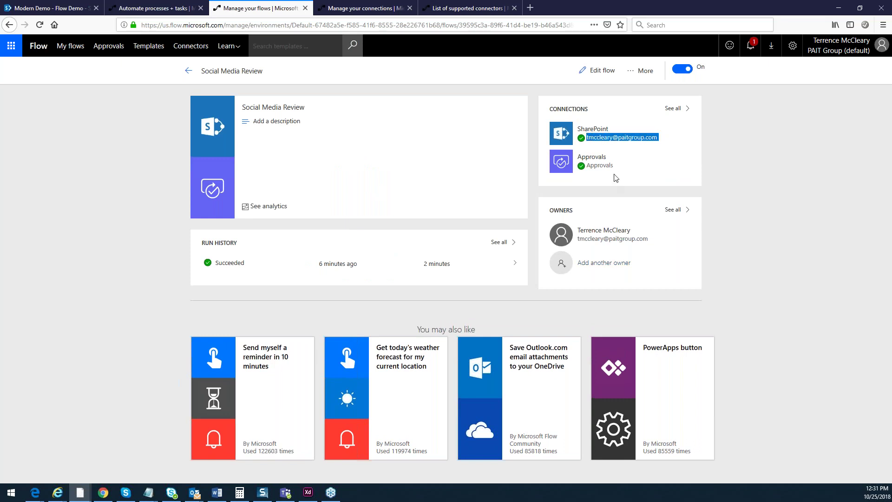
left_click_drag(618, 166, 587, 165)
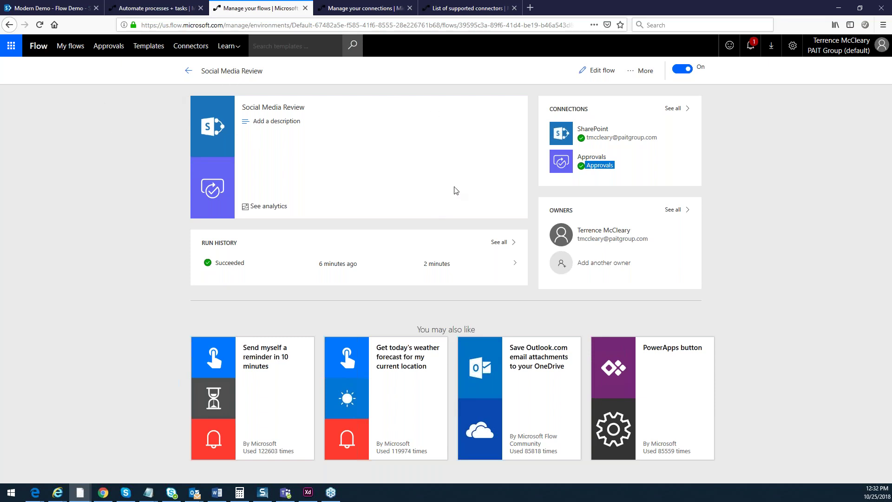
- Reopen the flow for editing and review the assignee setting of the Start an approval action
left_click(599, 69)
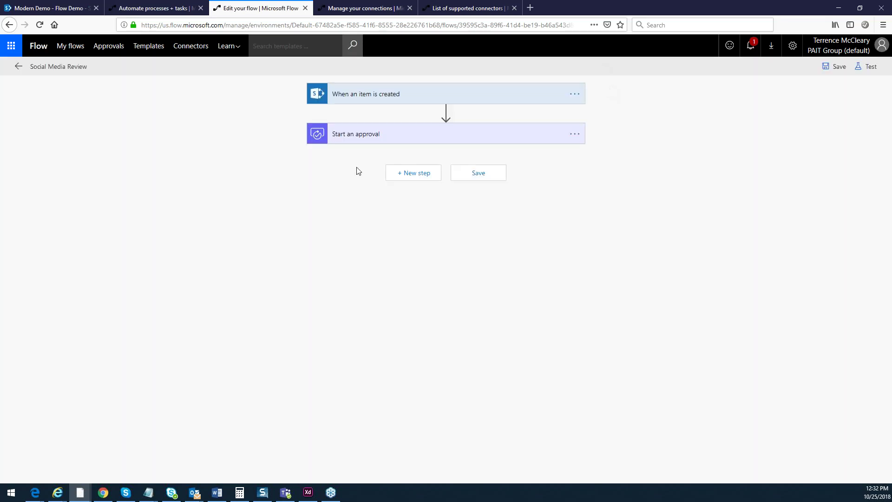
left_click(381, 140)
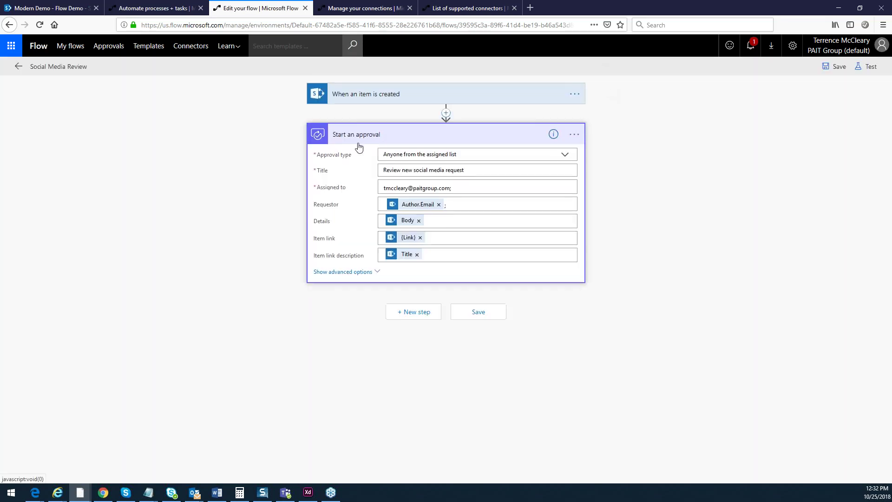
left_click(462, 190)
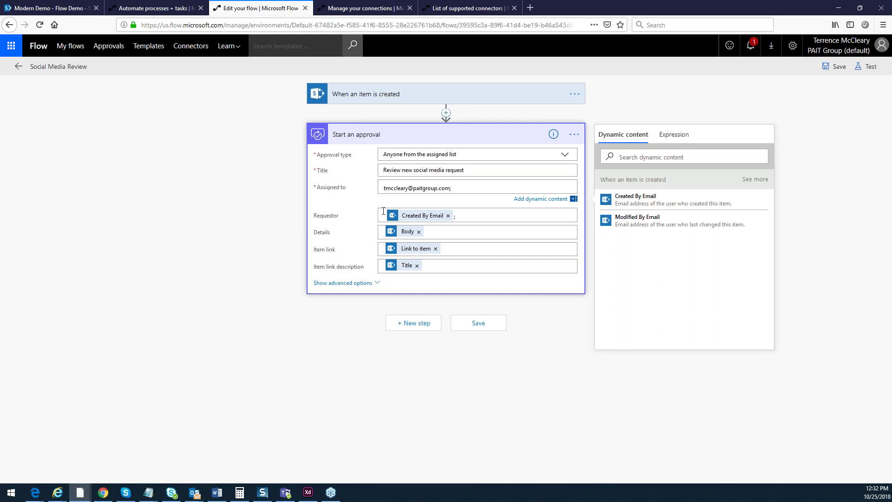
- Search for "send email" and add the Office 365 Outlook Send an email action after Start an approval
left_click(432, 327)
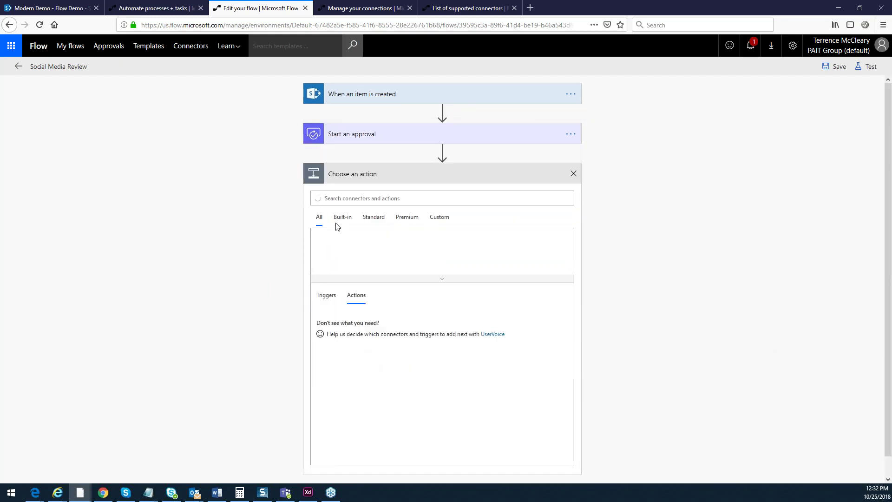
type("se")
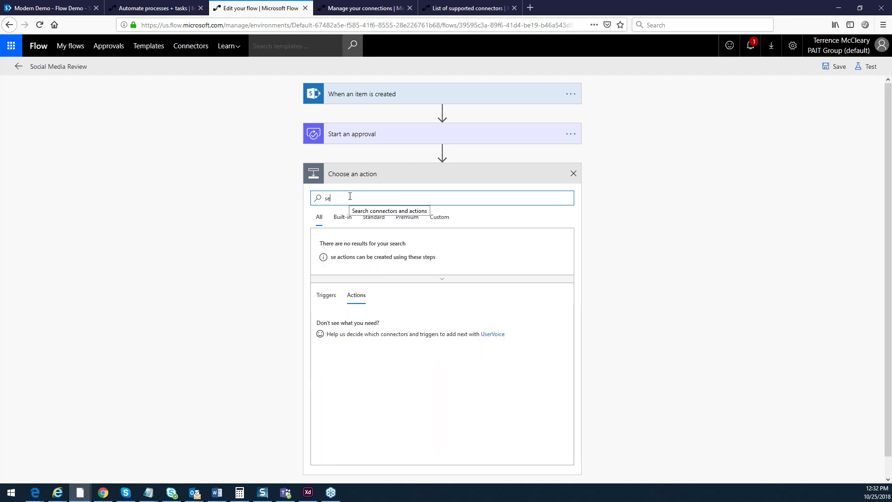
type("nd email")
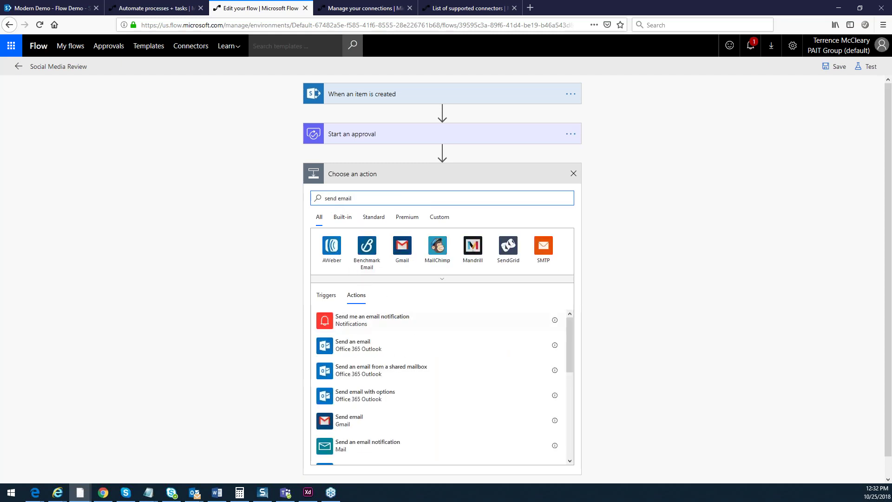
left_click(373, 347)
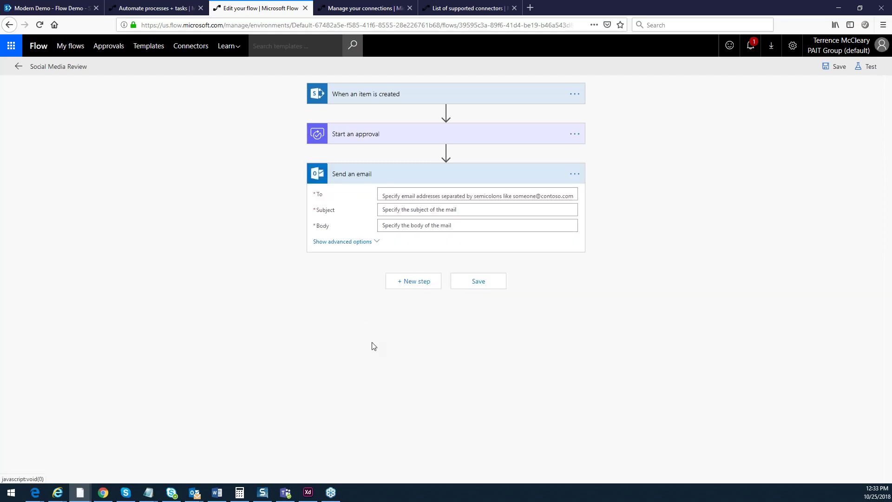
- Address the email to the dynamic value Created By Email and set its subject to the list item's Title
left_click(404, 194)
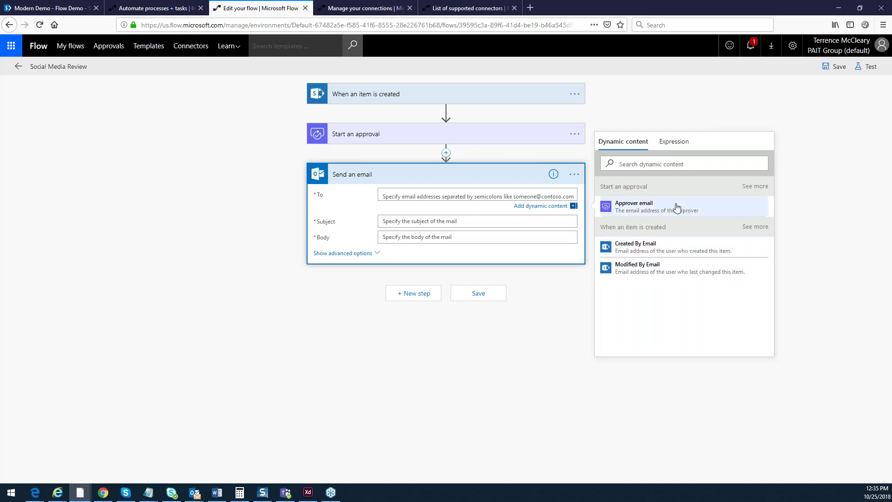
left_click(625, 250)
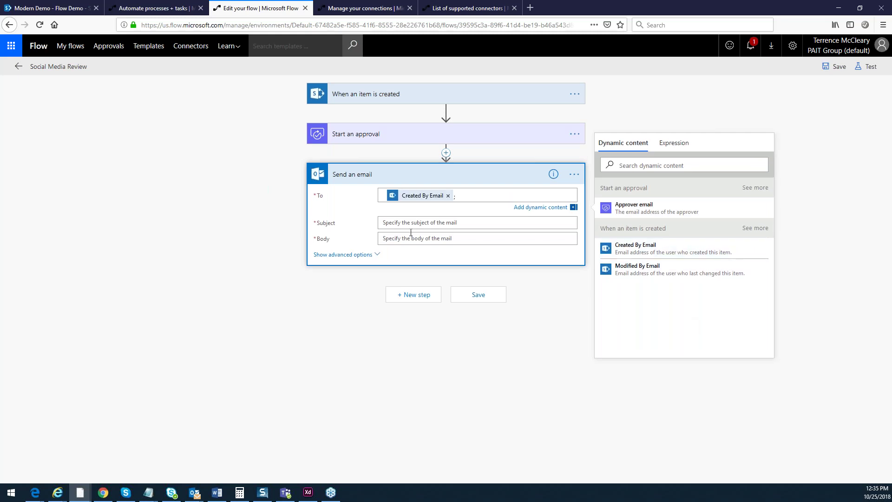
left_click(442, 226)
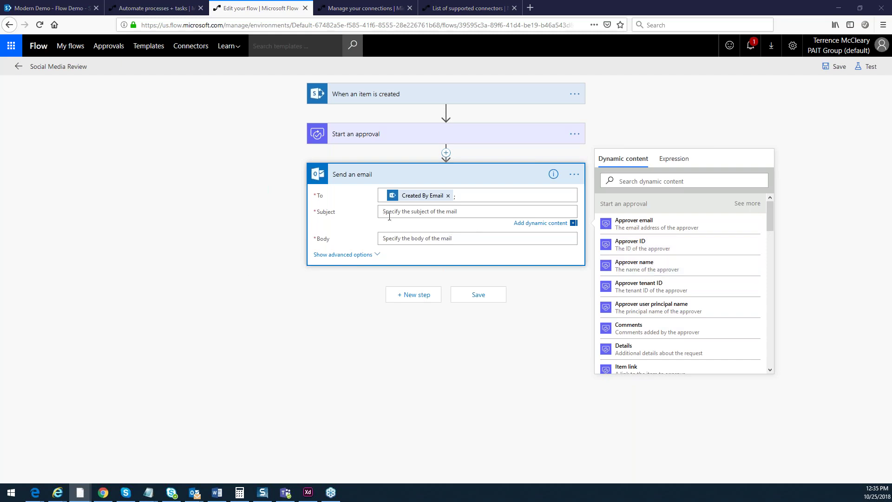
left_click_drag(769, 222, 677, 365)
left_click(699, 366)
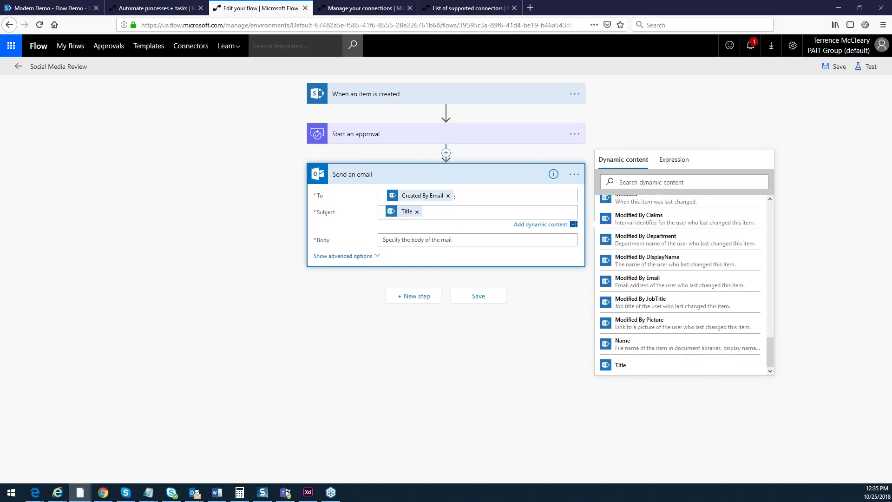
- Extend the email subject with a separator and the dynamic value Response from Start an approval after Title
left_click(435, 212)
key("Tab")
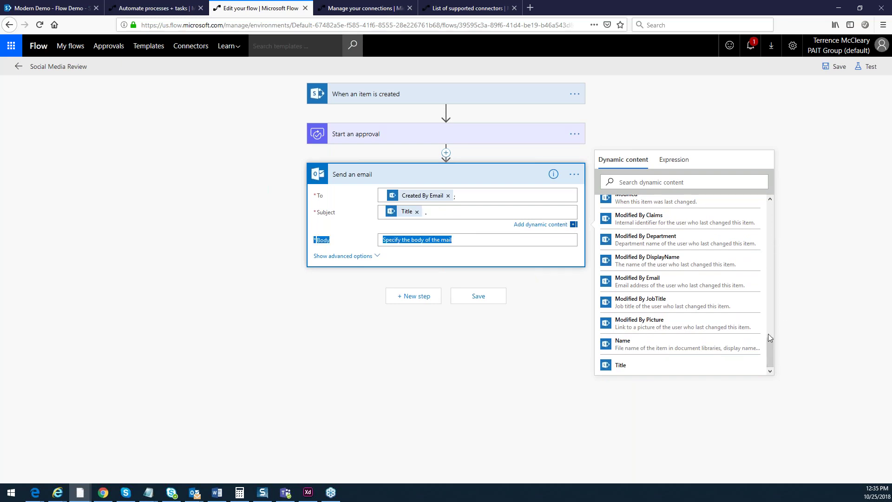
left_click_drag(771, 344, 757, 183)
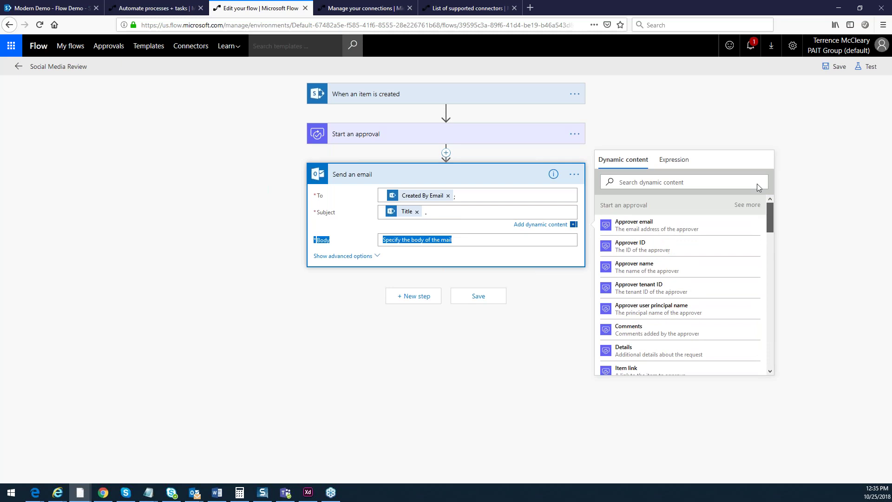
scroll(761, 211, "down", 3)
scroll(761, 216, "up", 2)
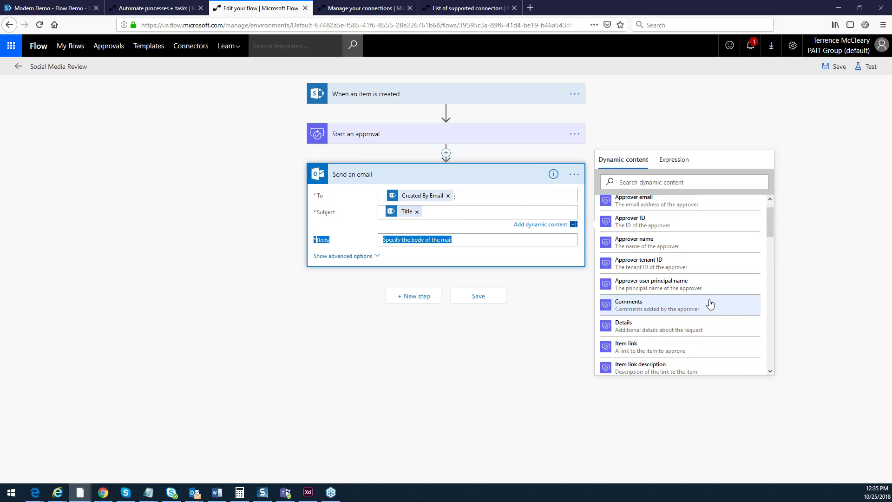
scroll(771, 232, "down", 5)
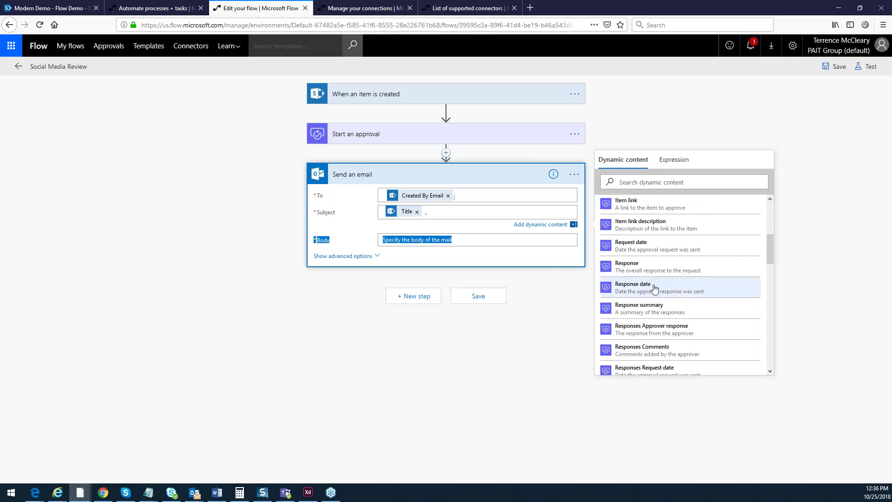
left_click(449, 214)
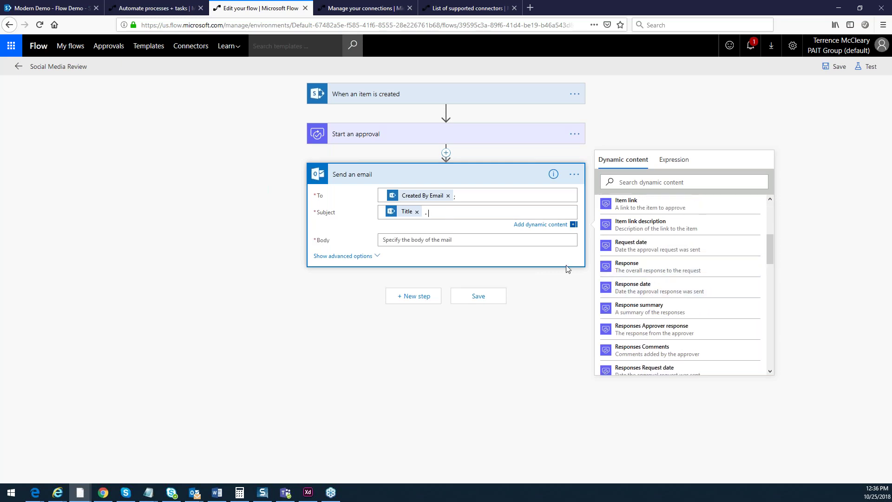
left_click(617, 269)
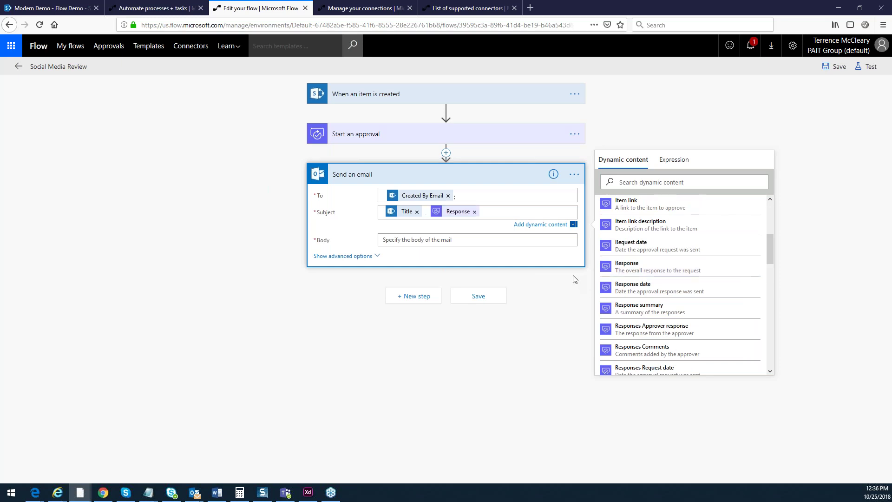
- Start the email body with the heading "Social Media Post Review" followed by separate "Title:" and "Body:" lines
left_click(471, 242)
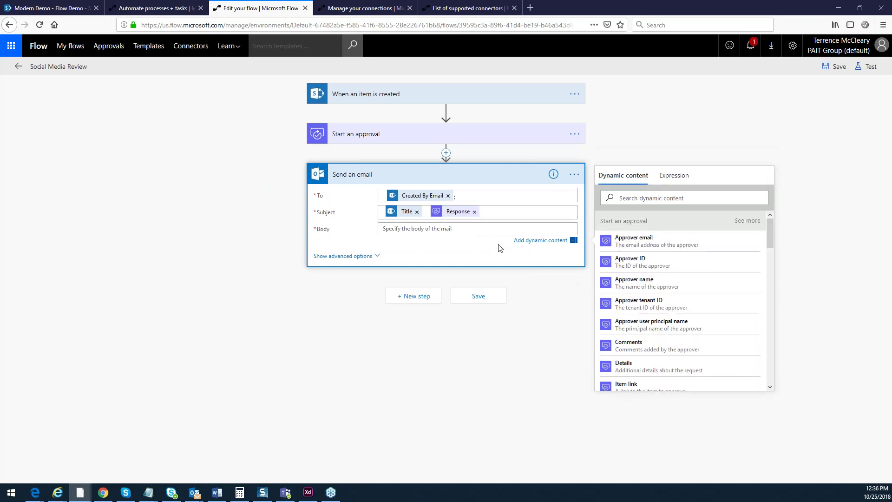
type("S")
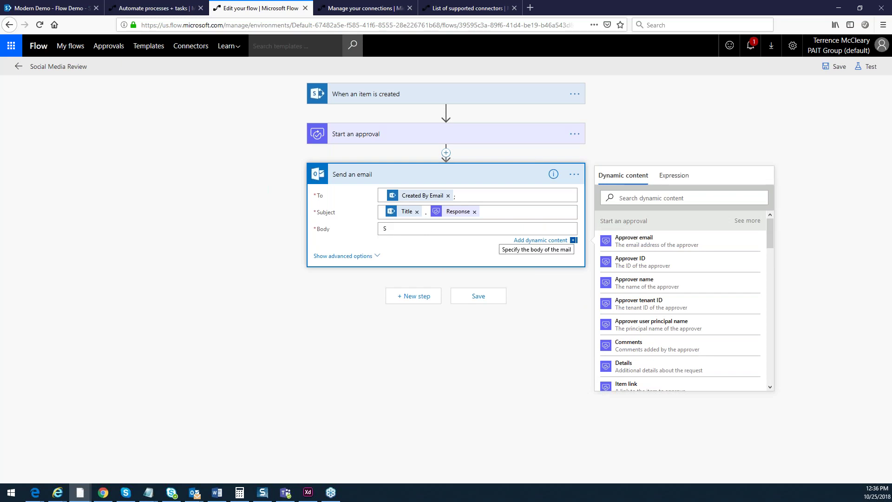
type("ocial Media Post Review")
key("Return")
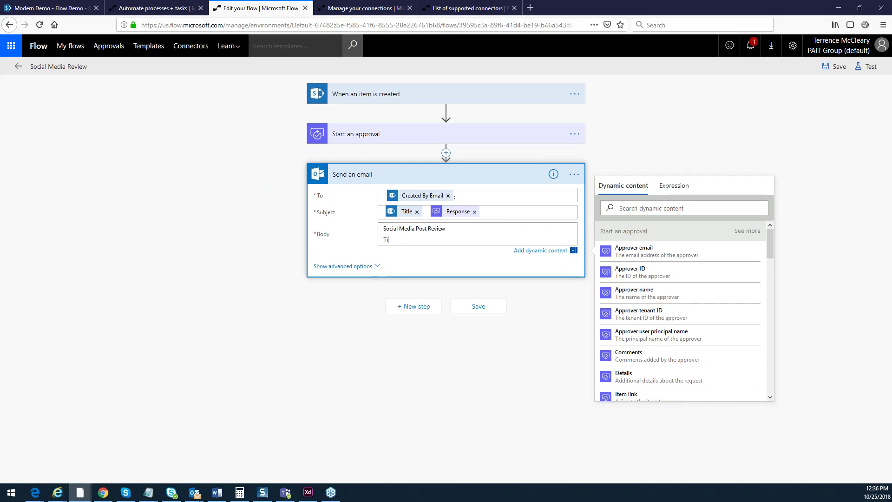
type("Title:")
key("Return")
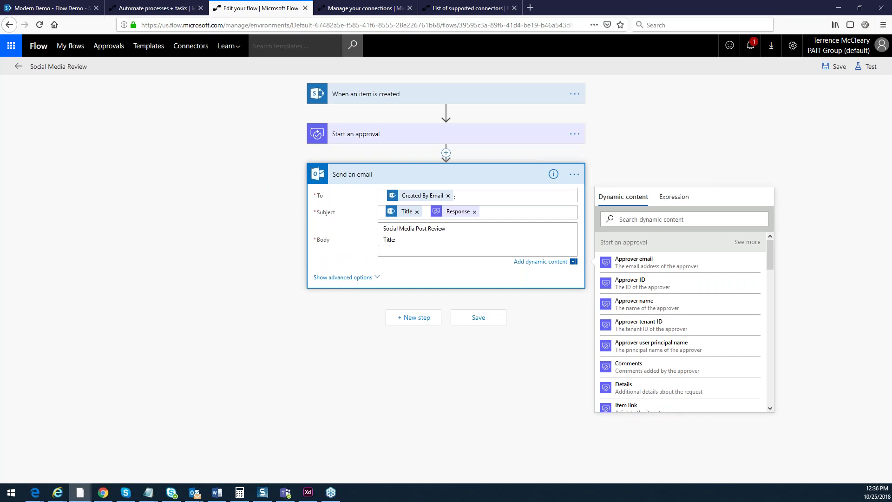
type("Body:")
key("Return")
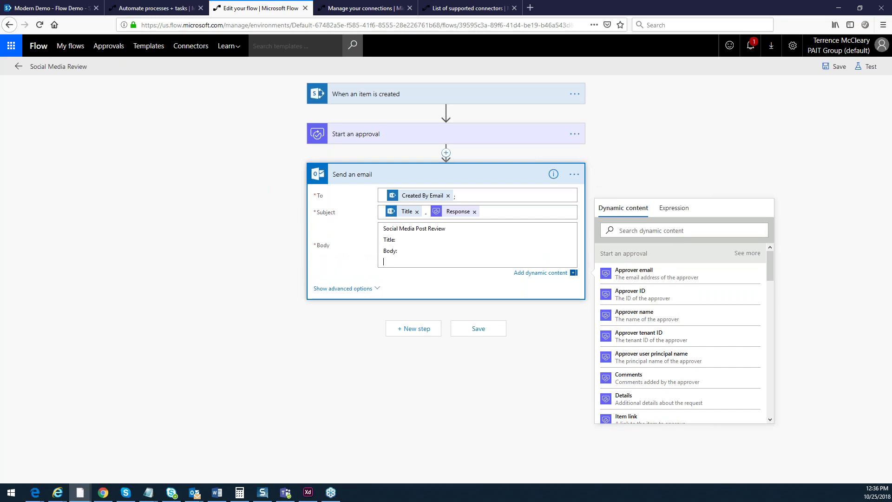
- Add an "Approval Status:" line to the email body, separated from the "Body:" line by a blank line
key("Return")
type("Approival")
key("BackSpace")
key("BackSpace")
key("BackSpace")
type("i")
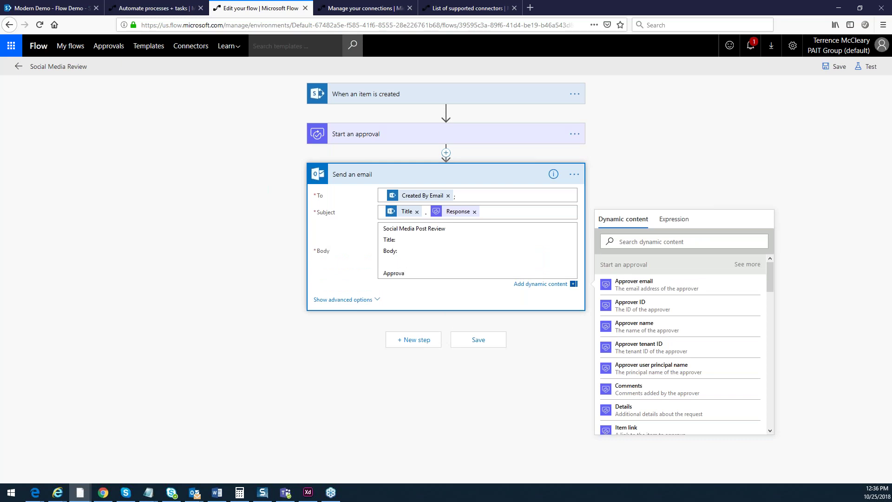
type(" Status:")
key("Return")
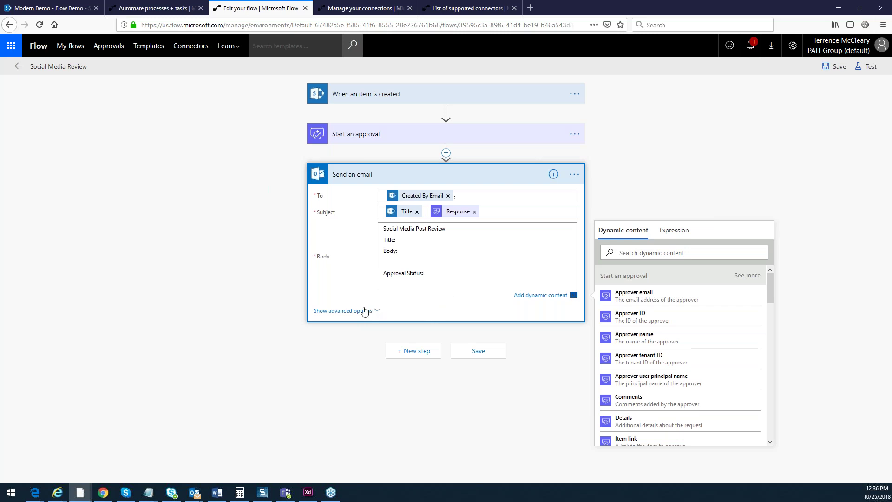
- Show the advanced options of the Send an email action and set Is HTML to Yes
left_click(346, 311)
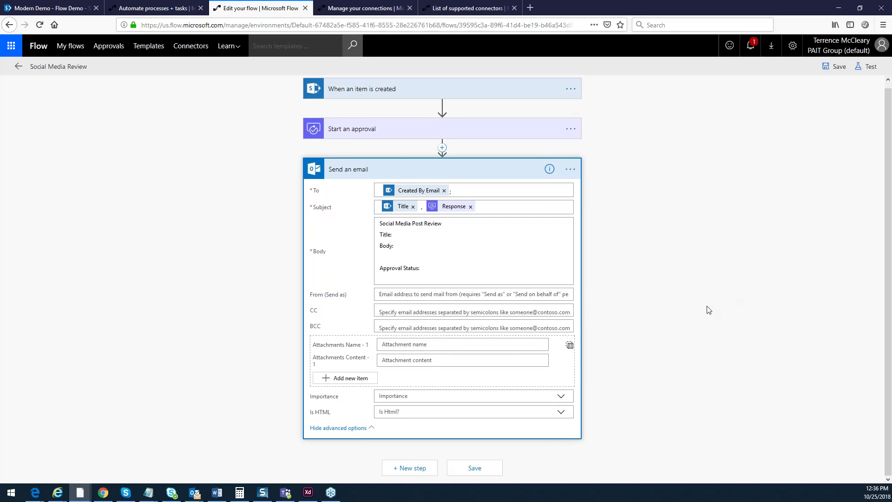
left_click(393, 411)
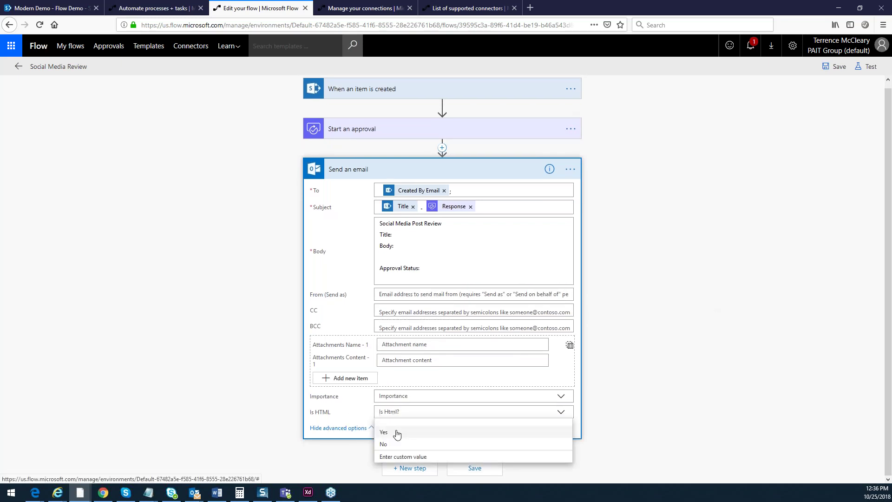
left_click(384, 432)
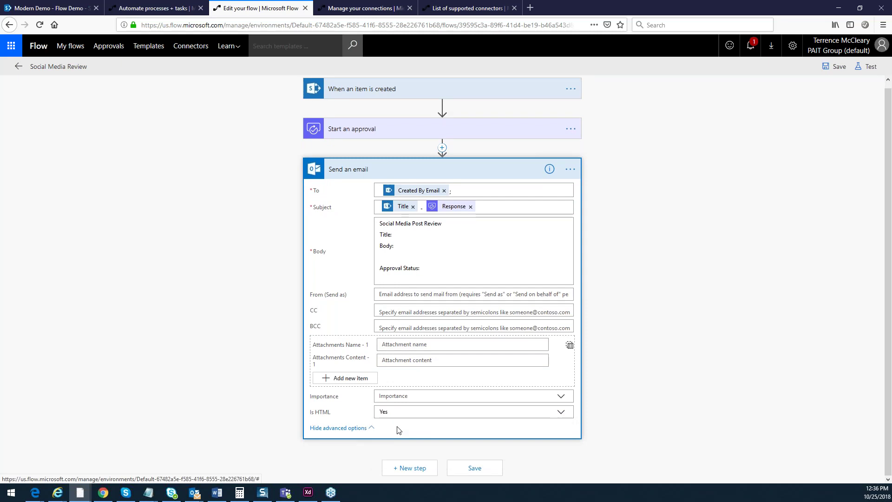
- Wrap the "Social Media Post Review" heading in the email body in <h1> and </h1> tags
left_click(382, 226)
key("ctrl+shift+End")
left_click(385, 226)
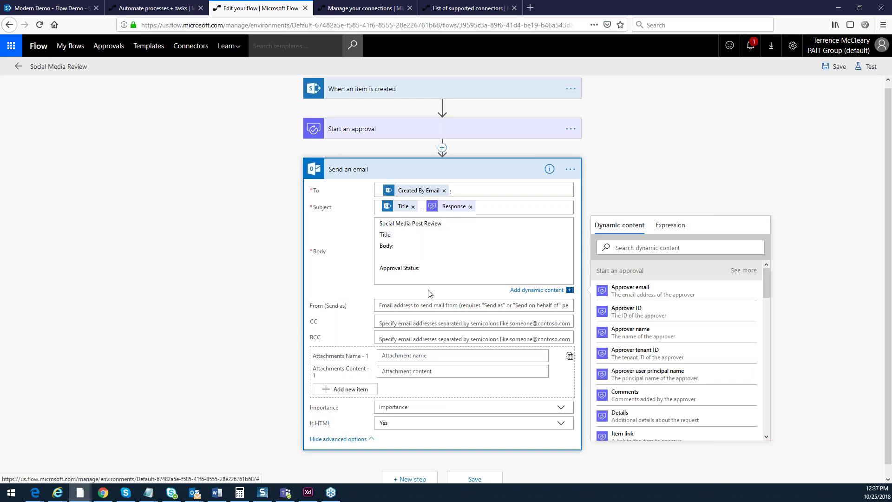
type("<h1>")
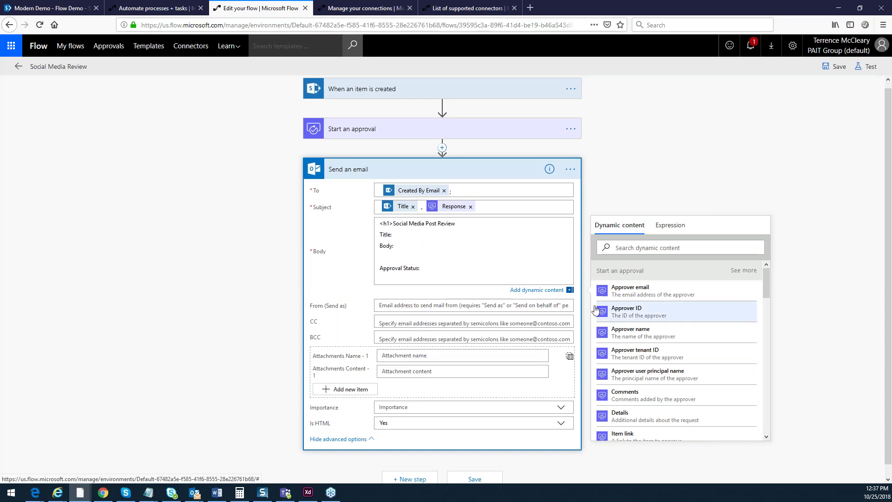
type("</h1>")
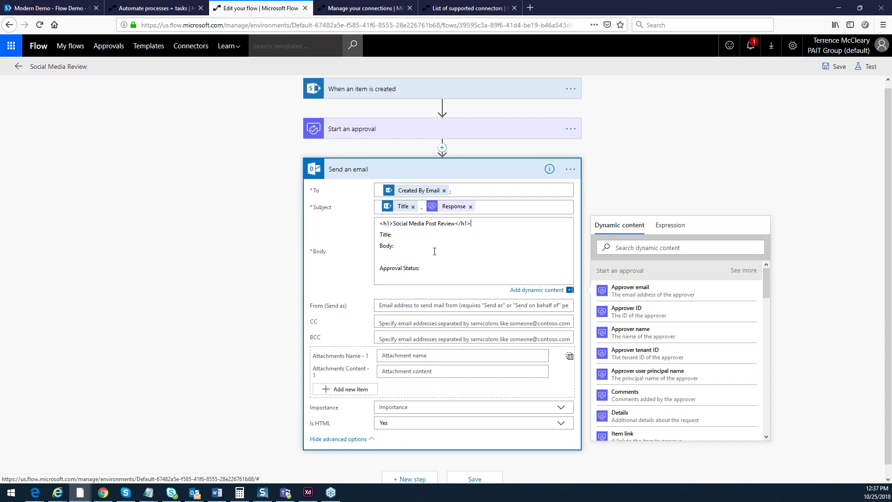
- Remove the <h1> tags around the heading in the email body
key("Delete")
key("Delete")
key("Delete")
key("Delete")
key("BackSpace")
- Set the email's Is HTML option to No and its Importance to Normal
left_click(461, 432)
left_click(561, 414)
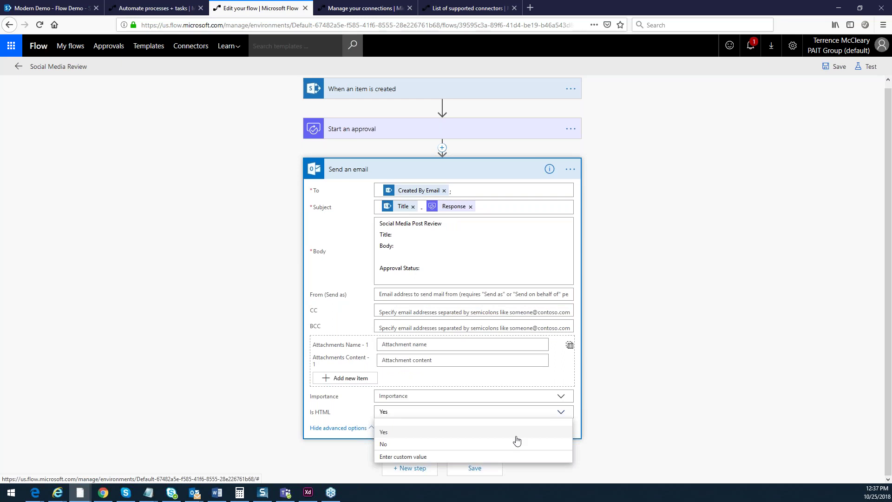
left_click(473, 445)
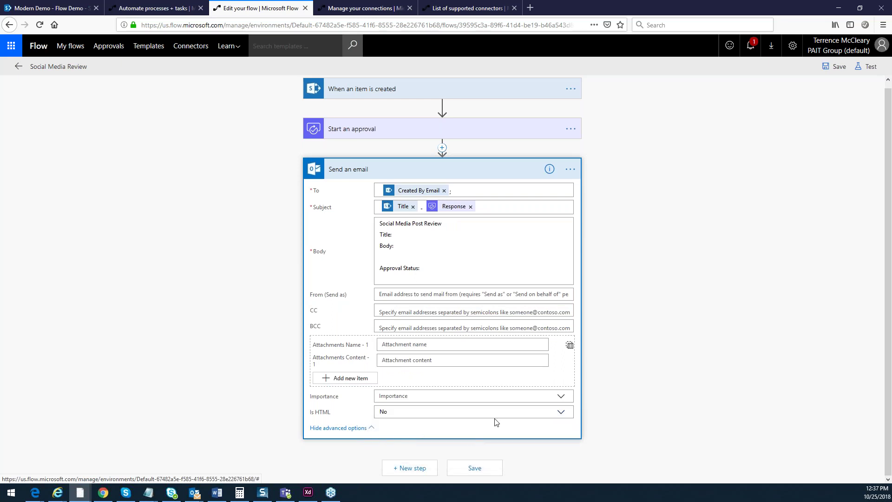
left_click(560, 397)
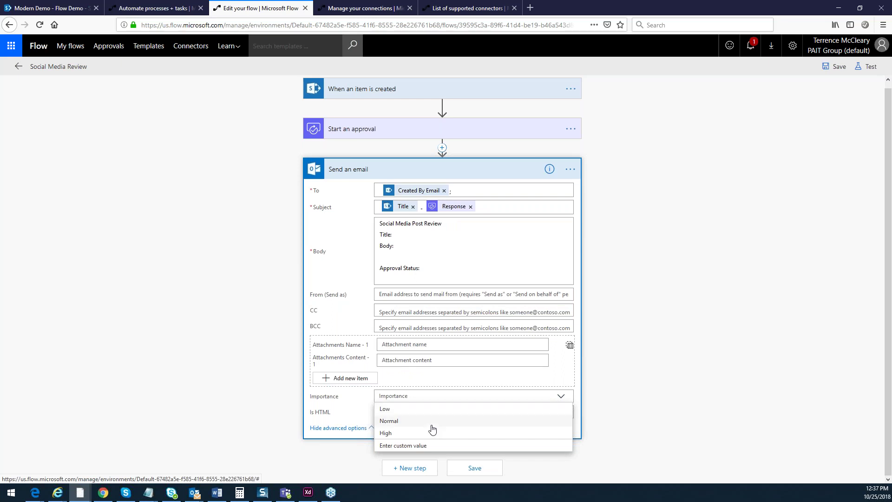
left_click(403, 422)
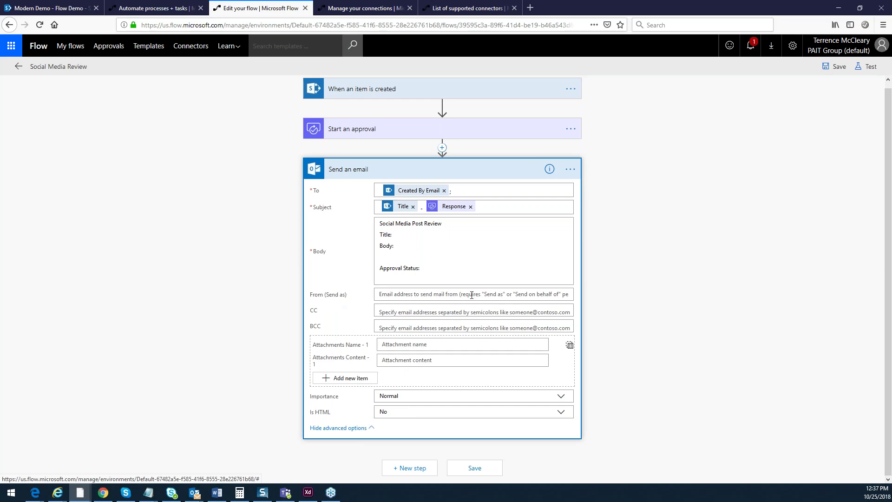
- Check the dynamic values offered for the email's From (Send as) field and collapse the Send an email action
left_click(537, 295)
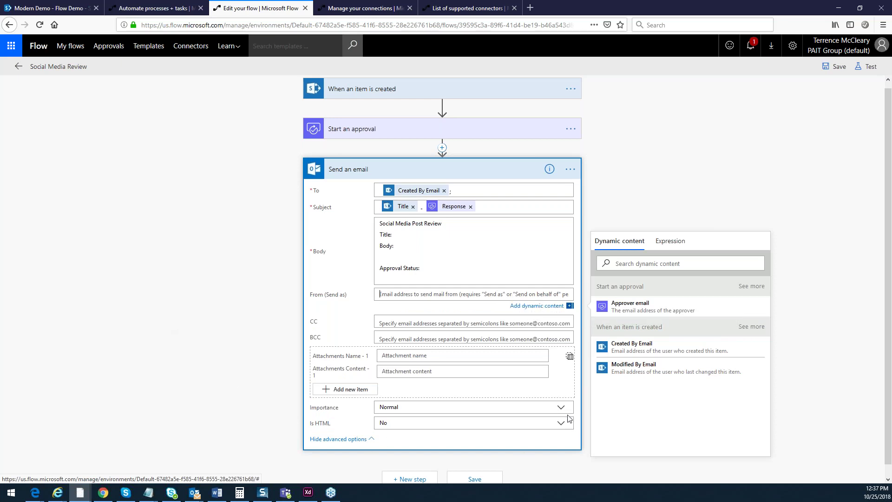
left_click(473, 157)
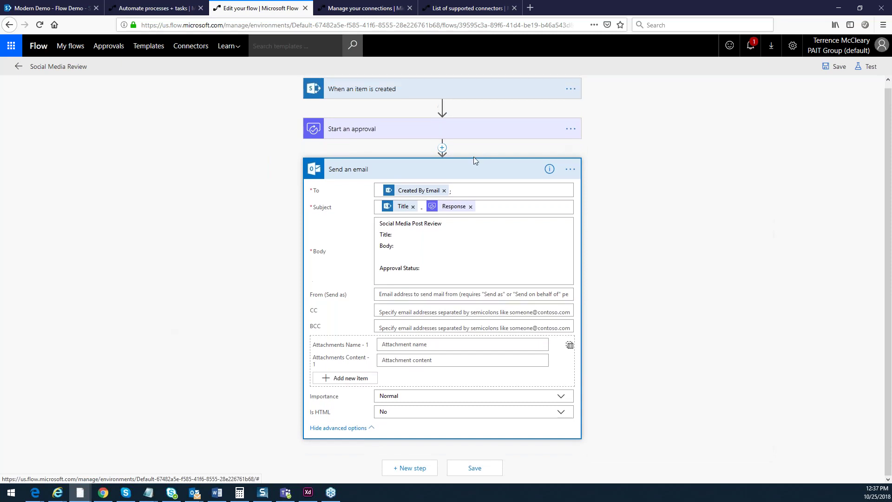
left_click(473, 171)
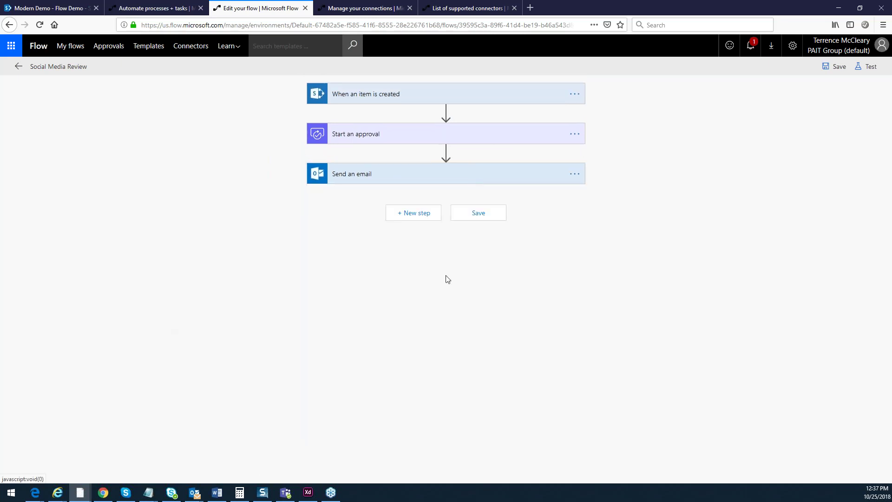
- Search for "content approval" and add the SharePoint Set content approval status action after Send an email
left_click(417, 219)
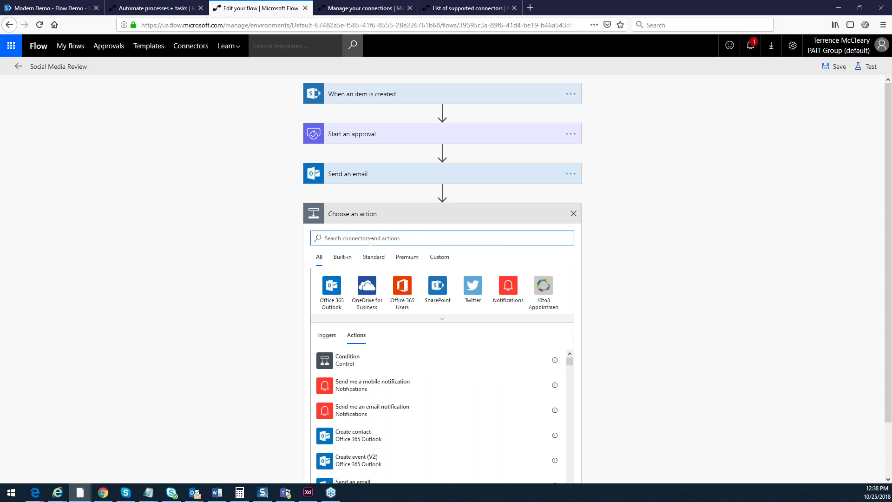
type("conten")
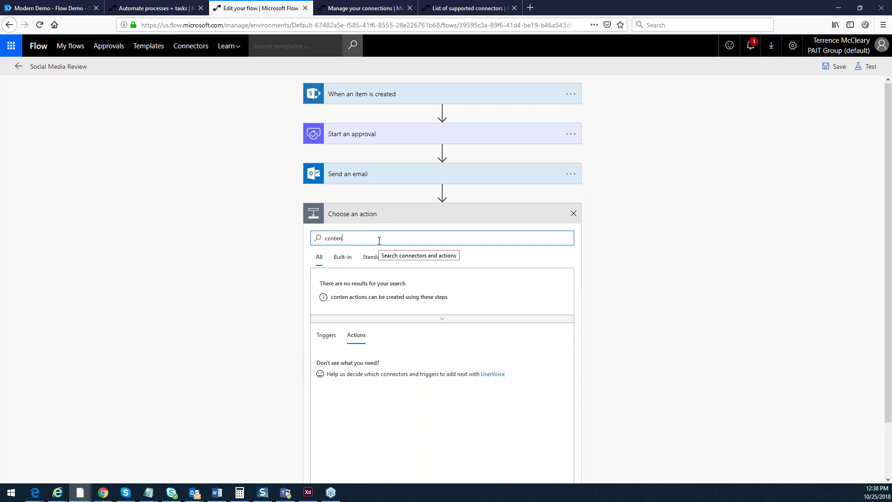
type("t approval")
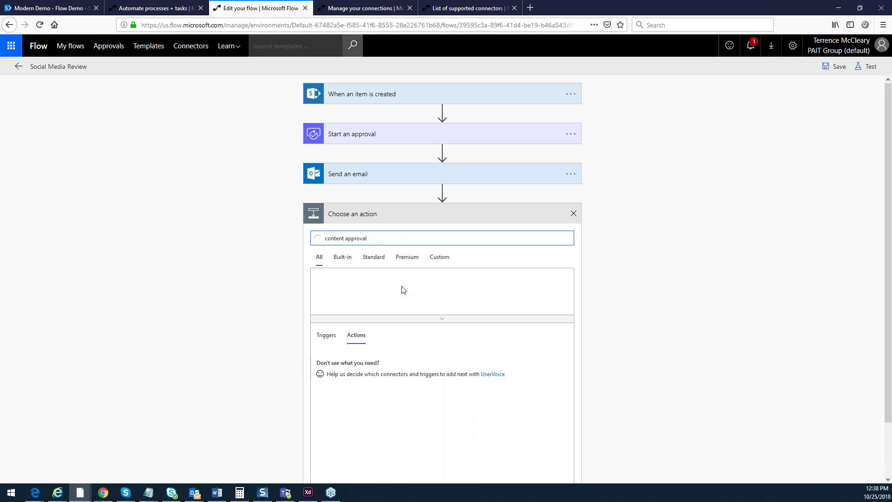
left_click(362, 360)
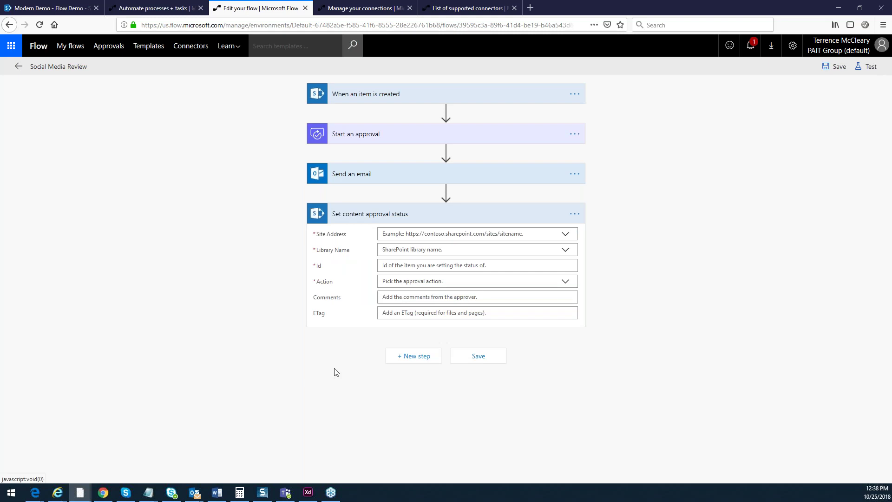
left_click(566, 235)
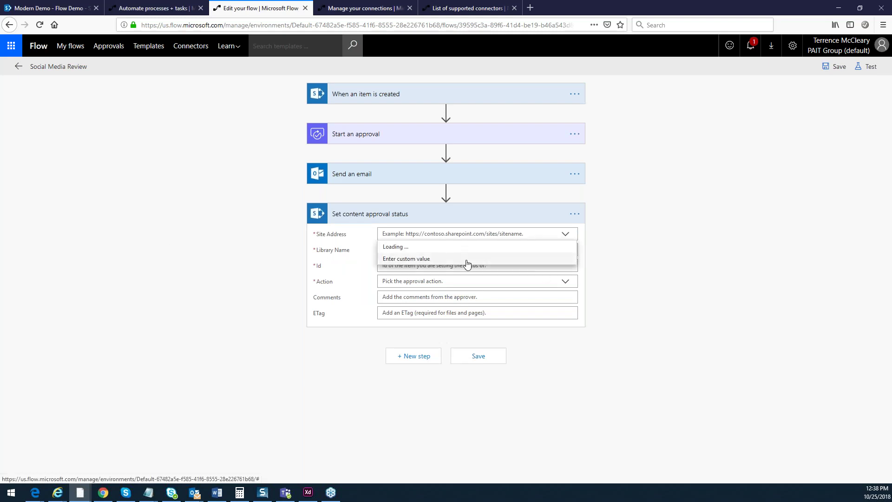
left_click(463, 259)
type("https://paitgroup.sharepoint.com/sites/ModernDemo")
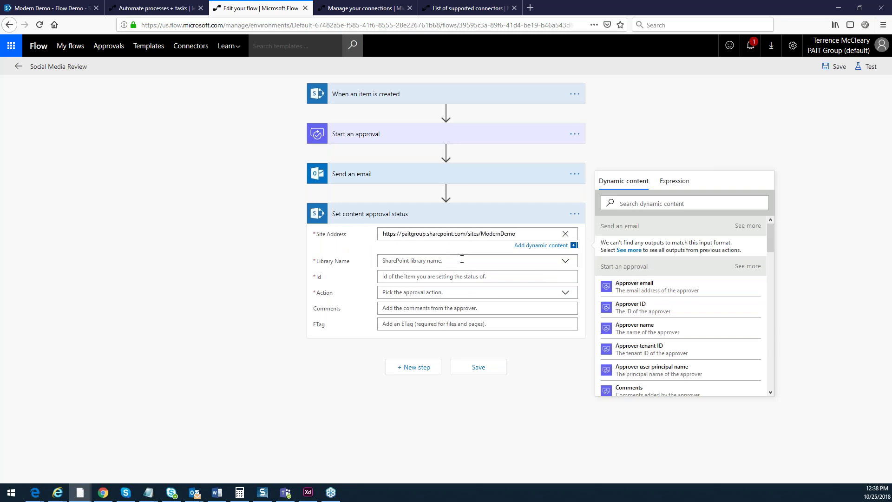
left_click(564, 261)
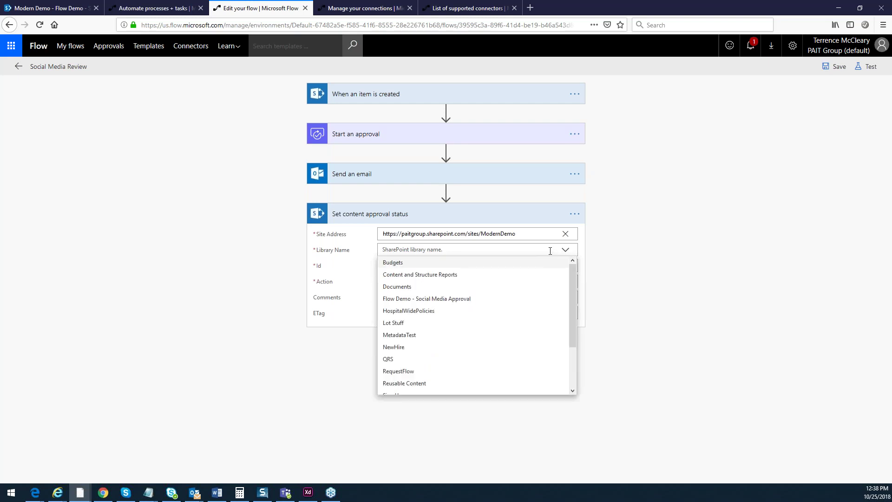
left_click(445, 299)
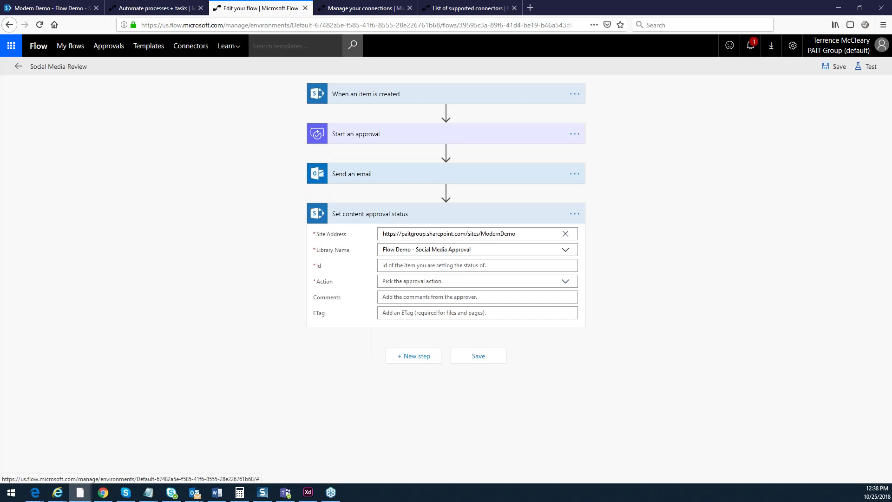
- Set the content approval status action's Id to the created item's ID and its Action to the approval's Response as a custom value
left_click(561, 268)
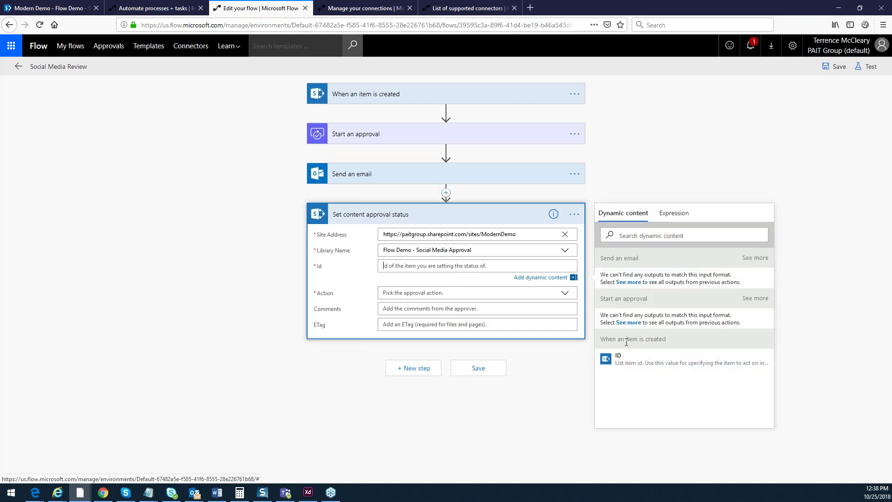
left_click(626, 360)
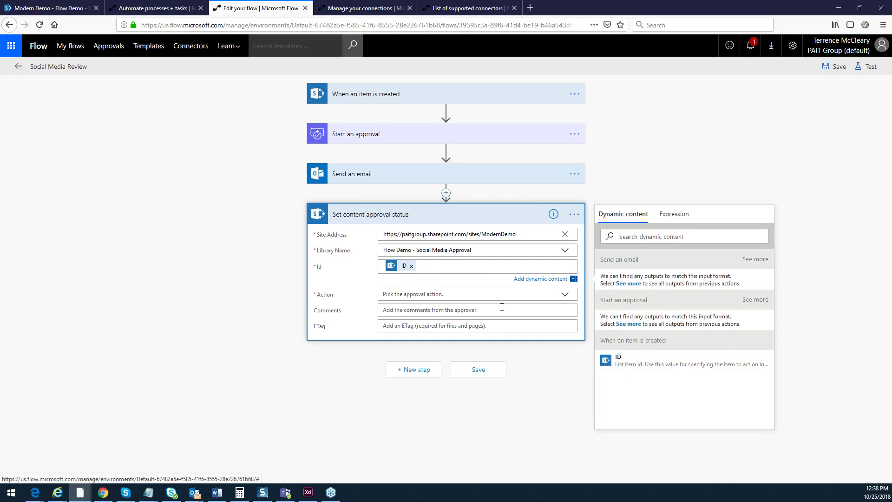
left_click(503, 297)
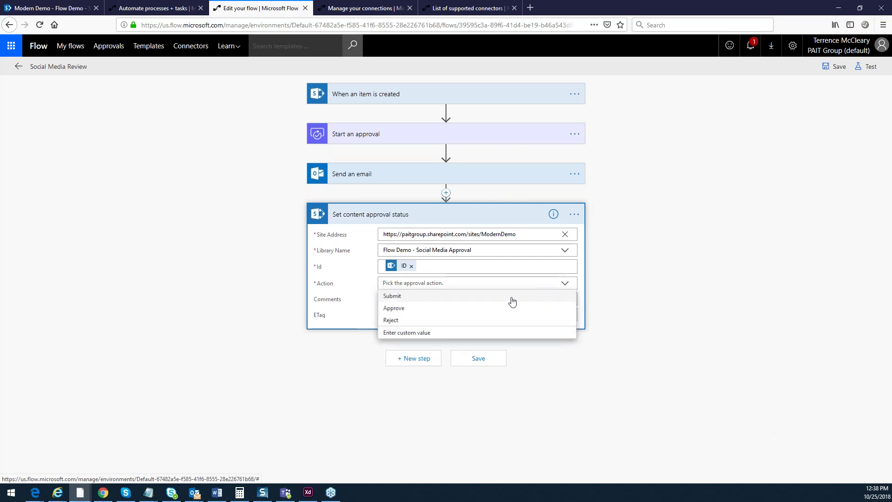
left_click(404, 332)
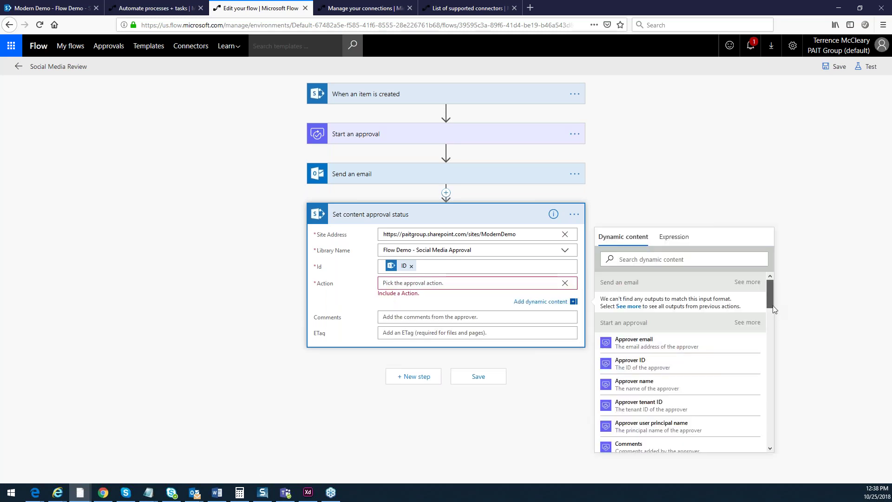
scroll(770, 298, "down", 1)
scroll(767, 302, "down", 6)
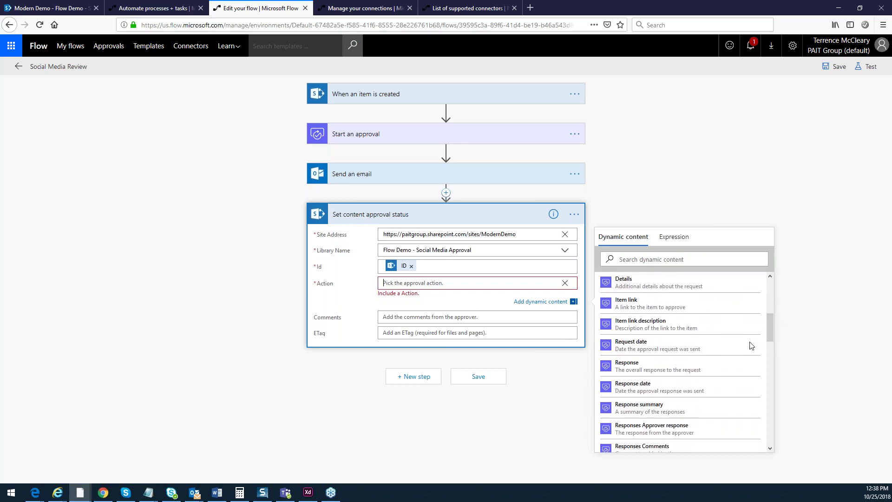
left_click(673, 372)
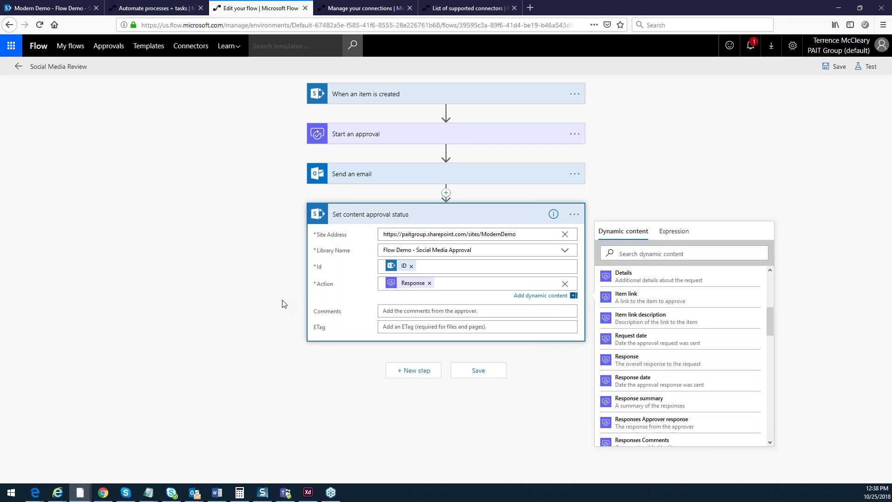
- Add a Condition after the Set content approval status action
left_click(415, 360)
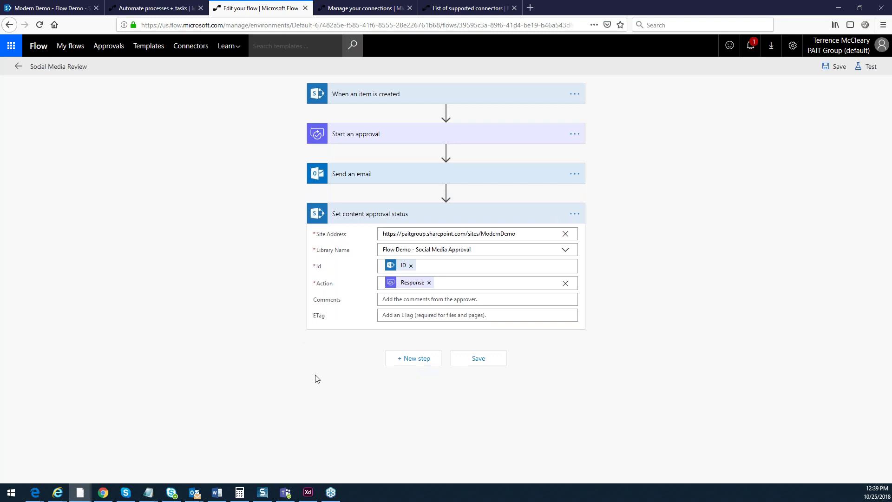
left_click(421, 359)
scroll(421, 374, "down", 3)
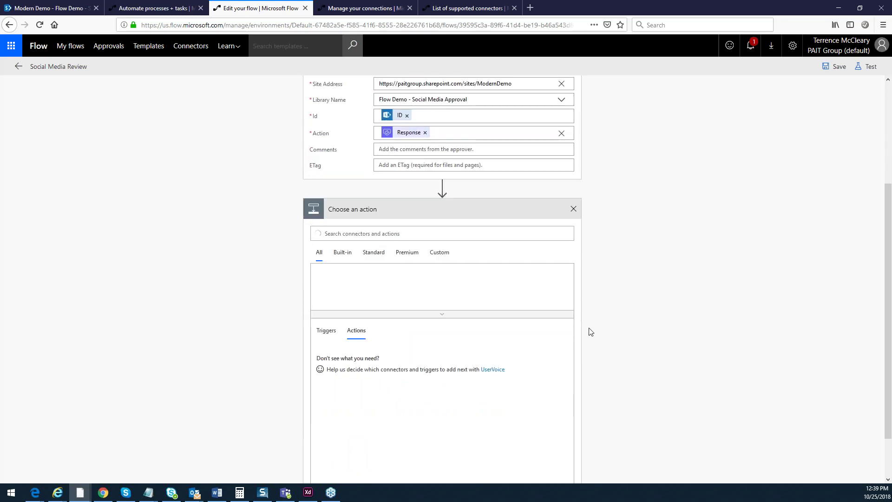
left_click(355, 357)
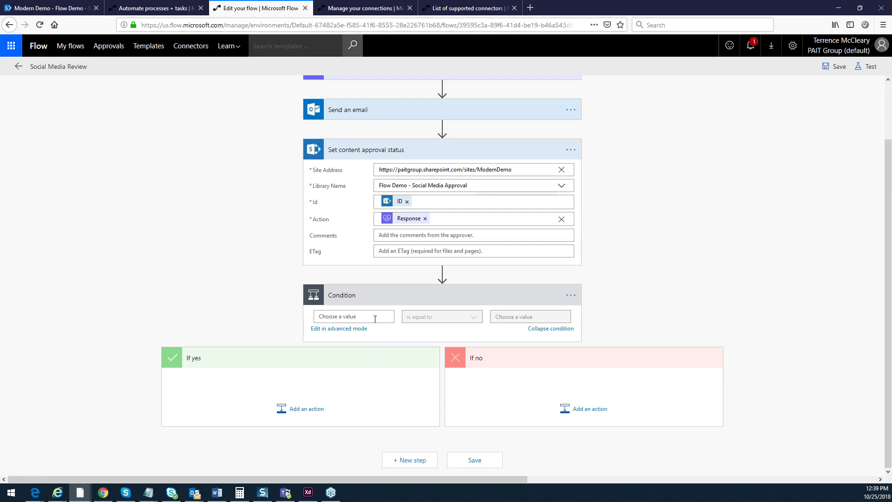
- Set the condition to check that the approval's Response is equal to Approve
left_click(389, 316)
left_click_drag(587, 318, 590, 353)
scroll(588, 354, "down", 3)
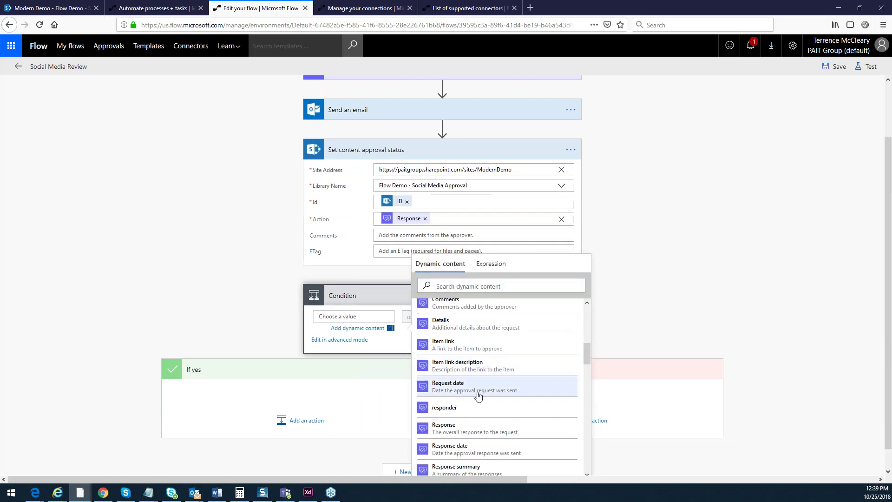
left_click(473, 426)
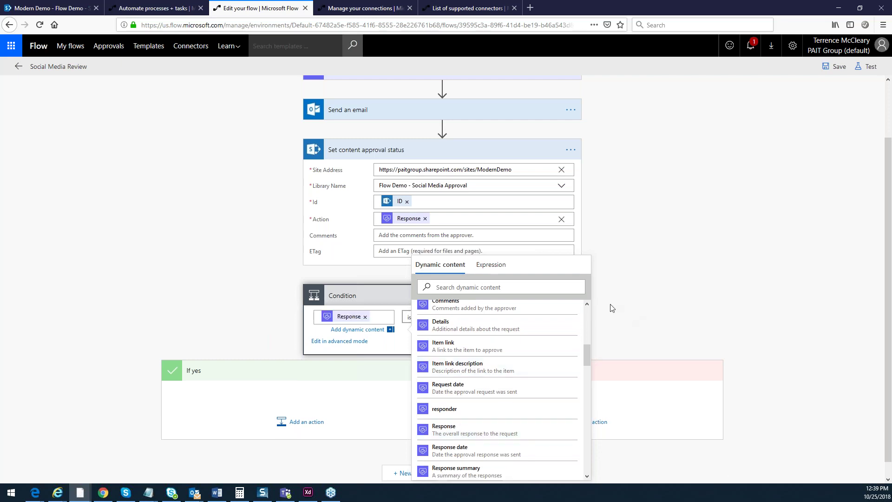
left_click(596, 304)
left_click(525, 322)
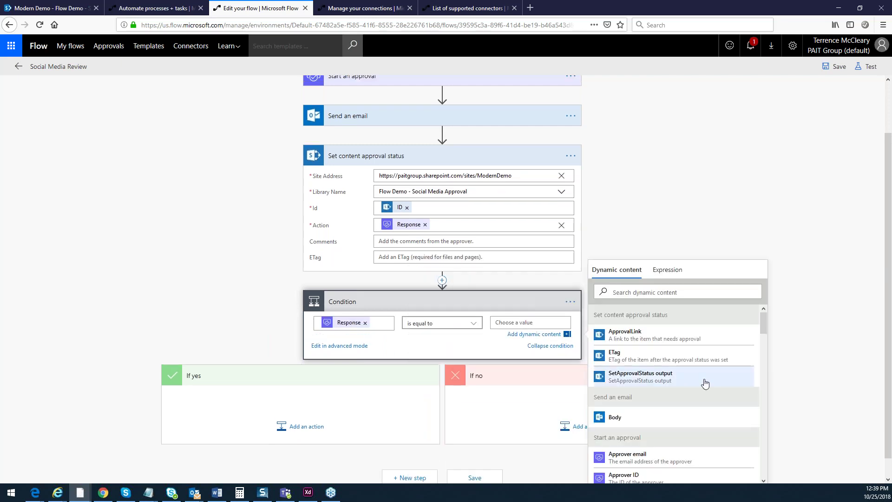
type("Approve")
left_click(282, 410)
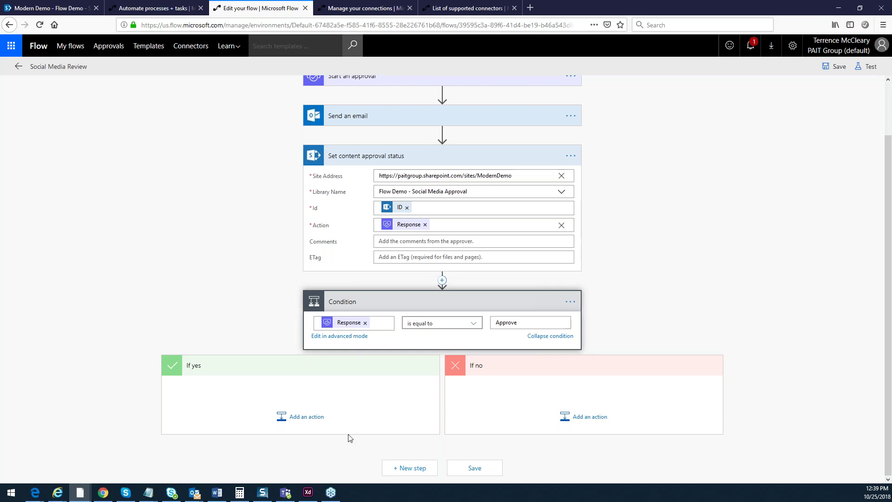
- Add the Twitter Post a tweet action to the condition's If yes branch
left_click(311, 417)
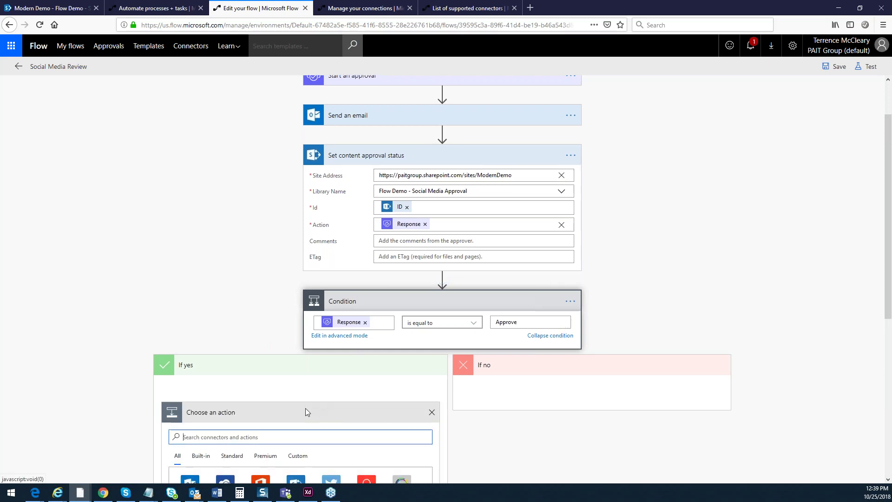
scroll(306, 408, "down", 3)
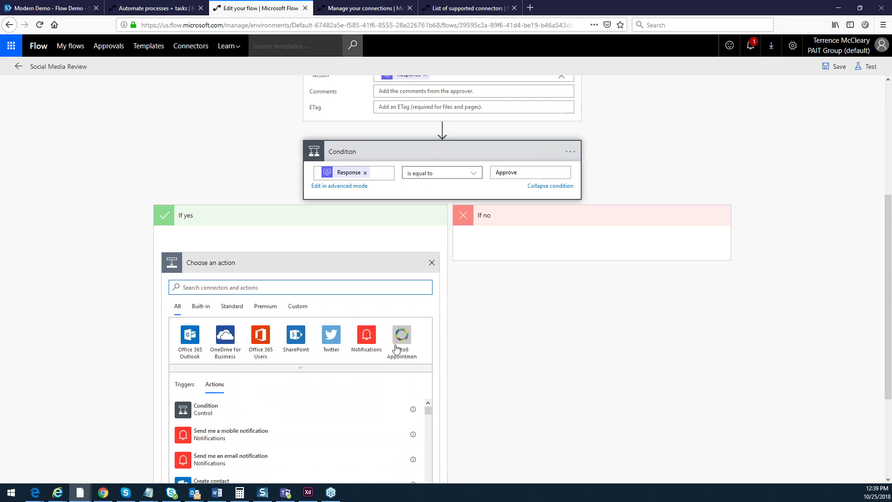
left_click(332, 343)
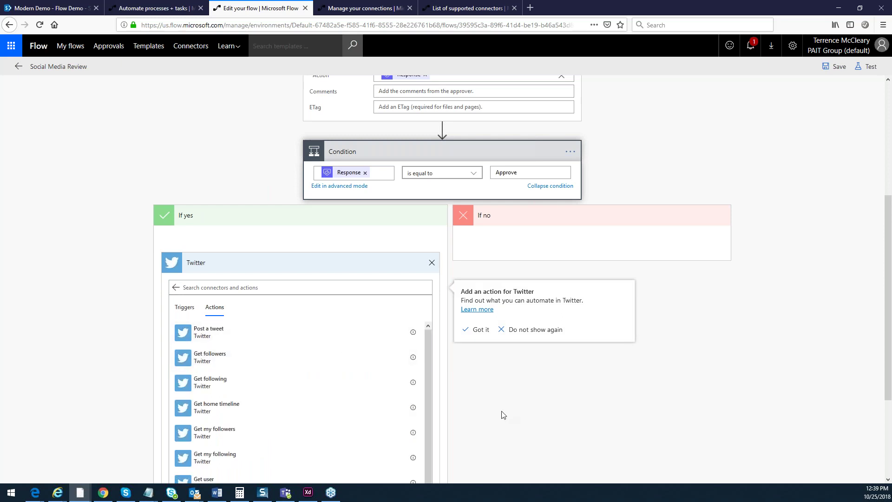
scroll(498, 412, "down", 1)
scroll(498, 412, "down", 3)
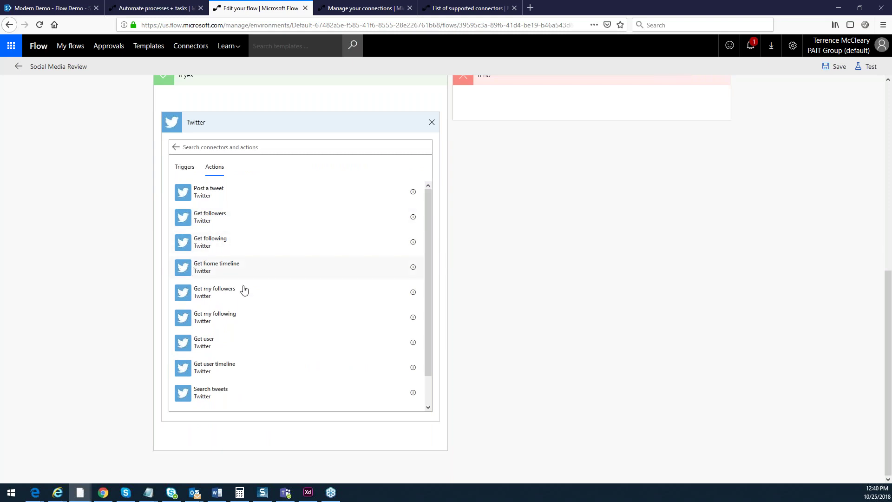
scroll(421, 250, "down", 1)
scroll(421, 249, "up", 1)
left_click(206, 195)
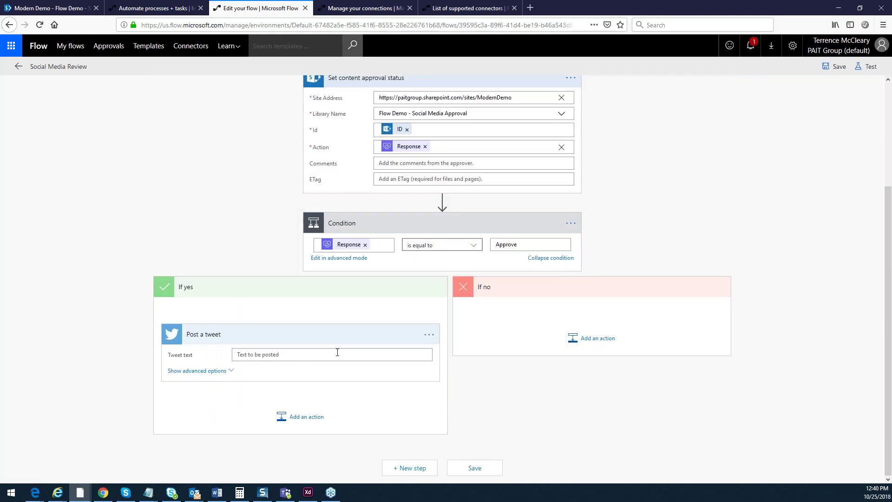
- Set the tweet text to the Body value from When an item is created
left_click(328, 354)
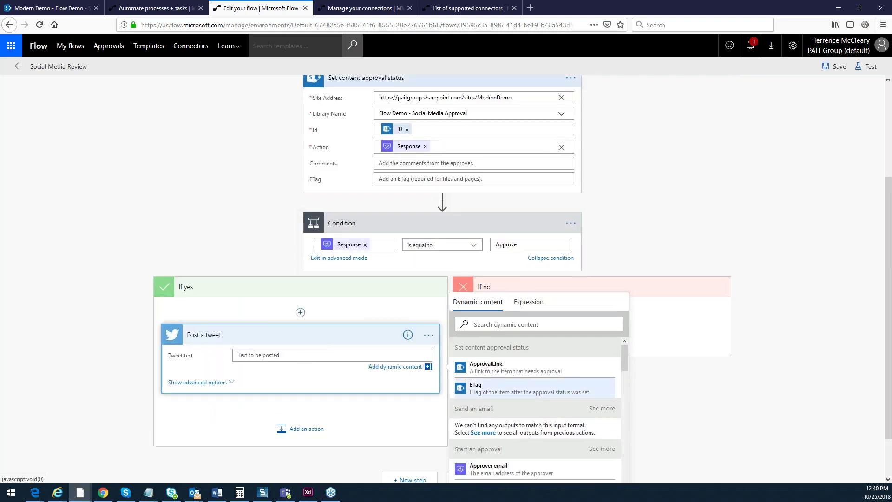
left_click(626, 357)
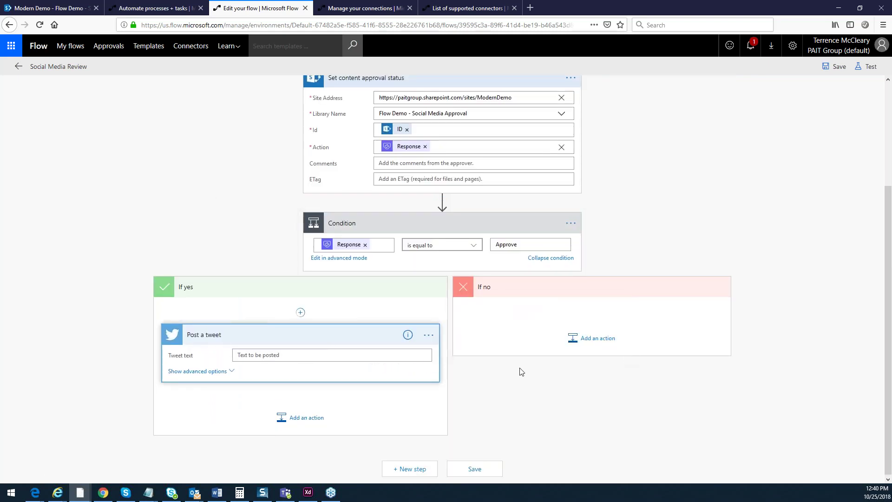
left_click(410, 357)
scroll(609, 447, "down", 10)
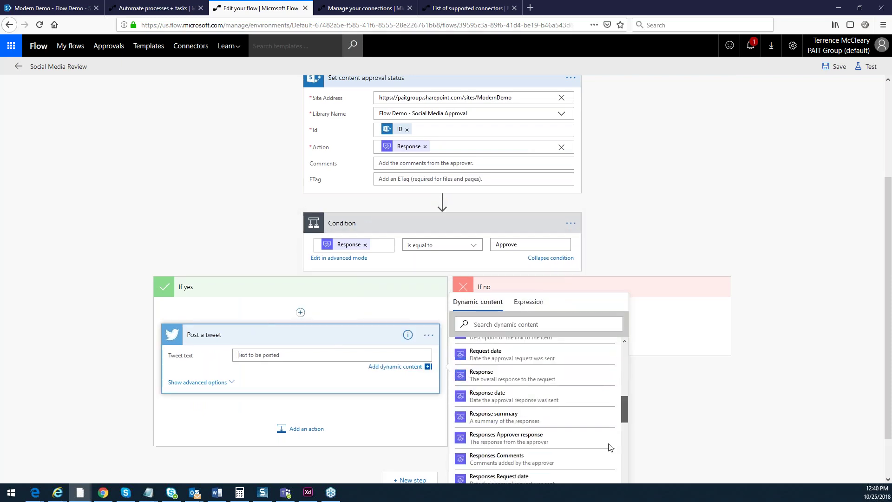
scroll(519, 439, "up", 5)
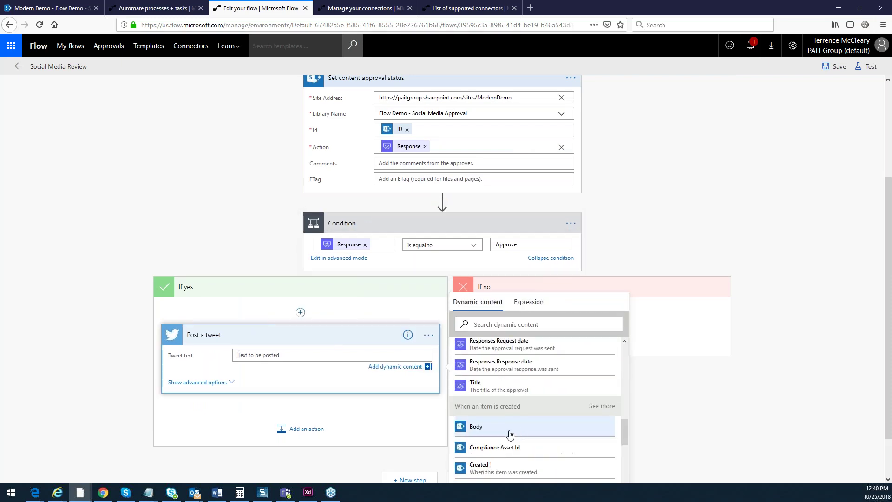
left_click(499, 430)
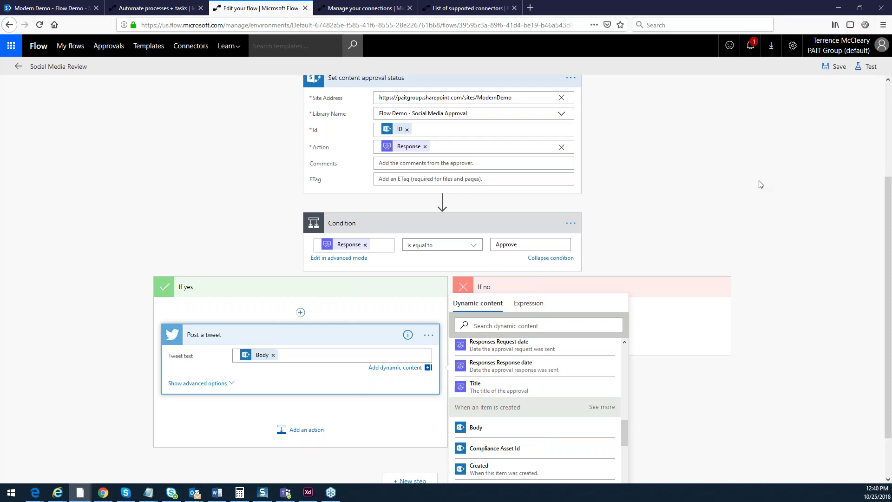
left_click(803, 177)
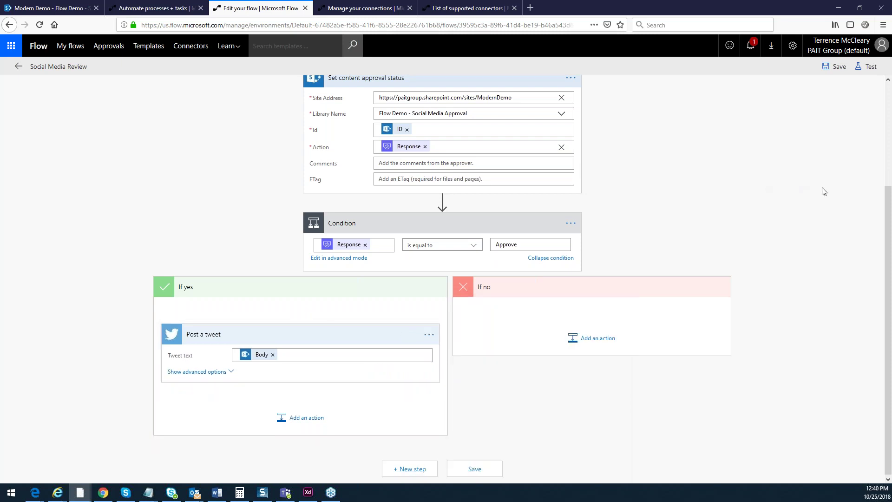
- Save the flow, check the Test Flow option for using data from previous runs, and close it without testing
scroll(813, 281, "up", 3)
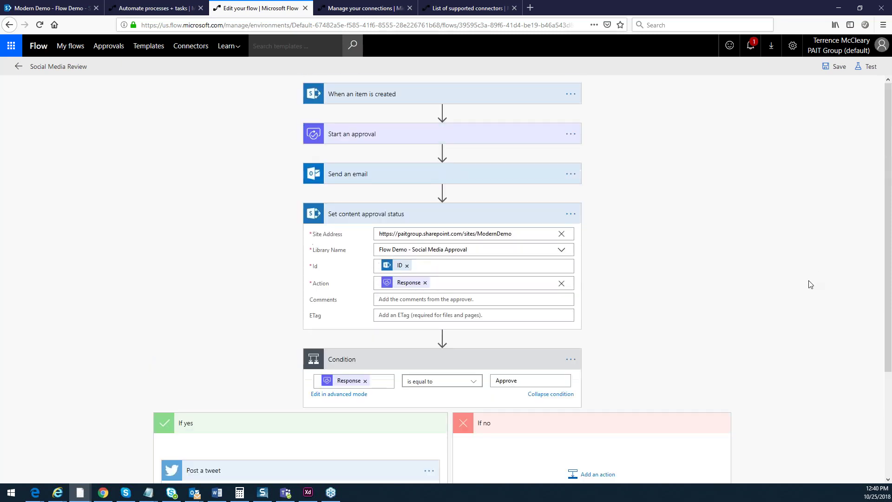
left_click(833, 68)
left_click(871, 67)
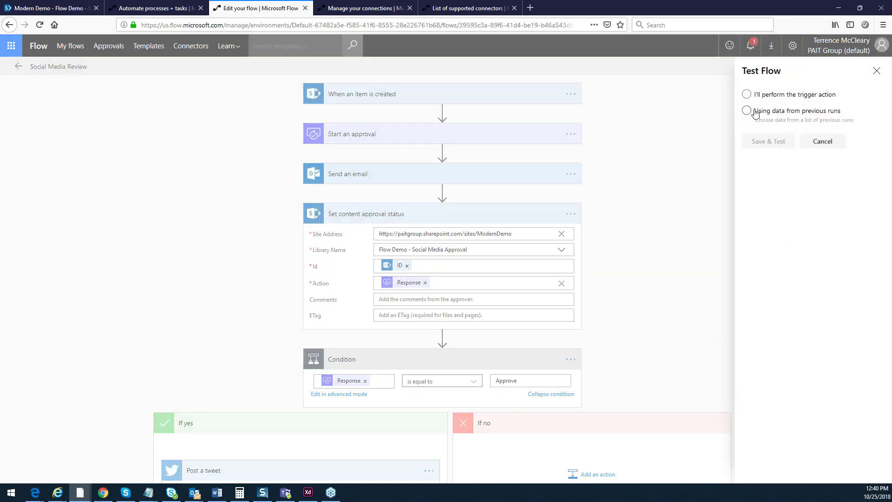
left_click(748, 113)
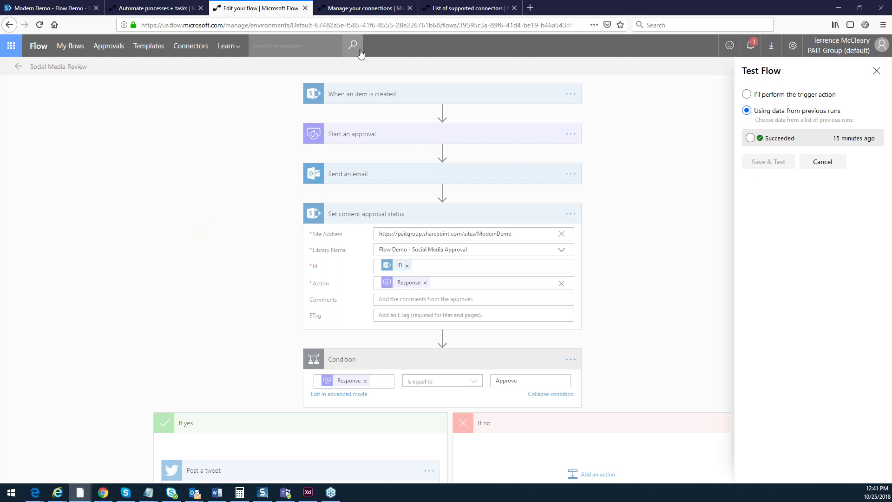
left_click(876, 71)
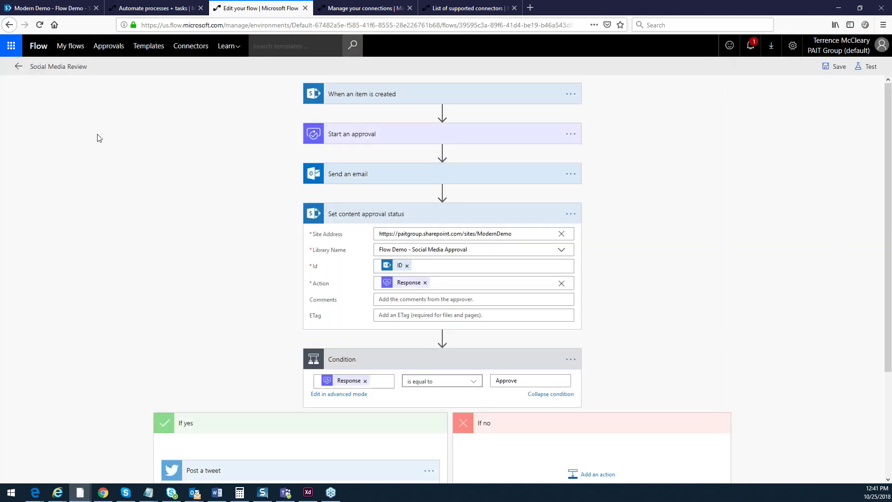
- In the SharePoint Flow Demo - Social Media Approval list, create an item titled "Thank you" with the body "Thank you for joining the webinar today."
key("alt+Tab")
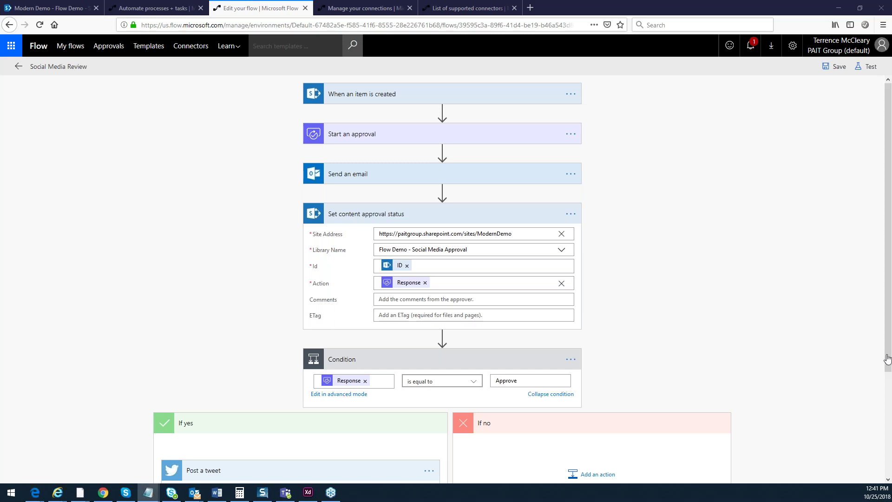
left_click(56, 9)
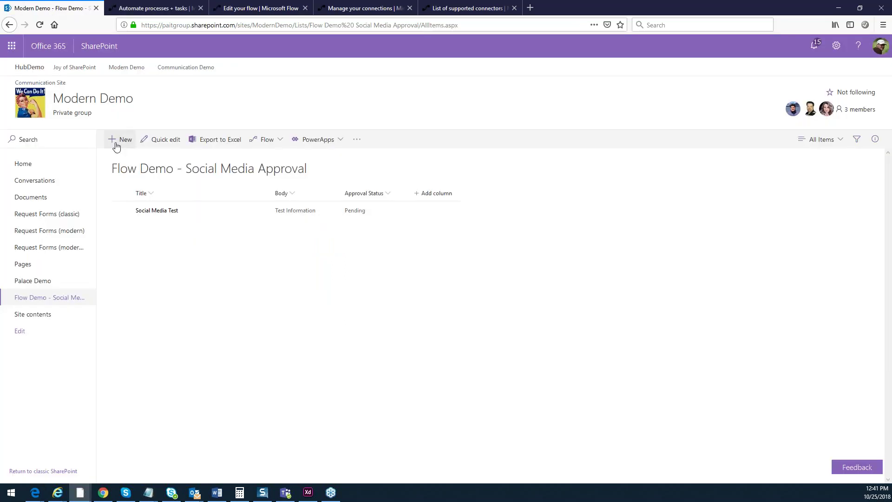
left_click(116, 144)
left_click(640, 135)
type("Thank you")
key("Tab")
type("Tha")
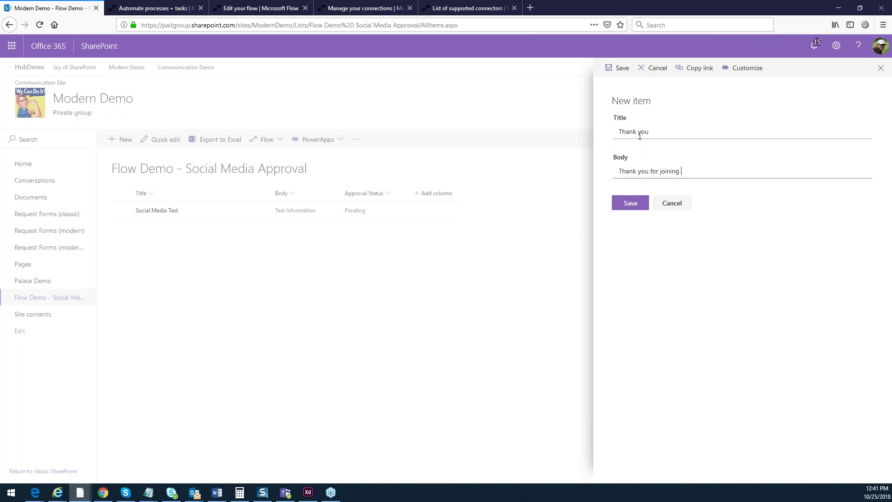
type("he webinar today.")
left_click(632, 206)
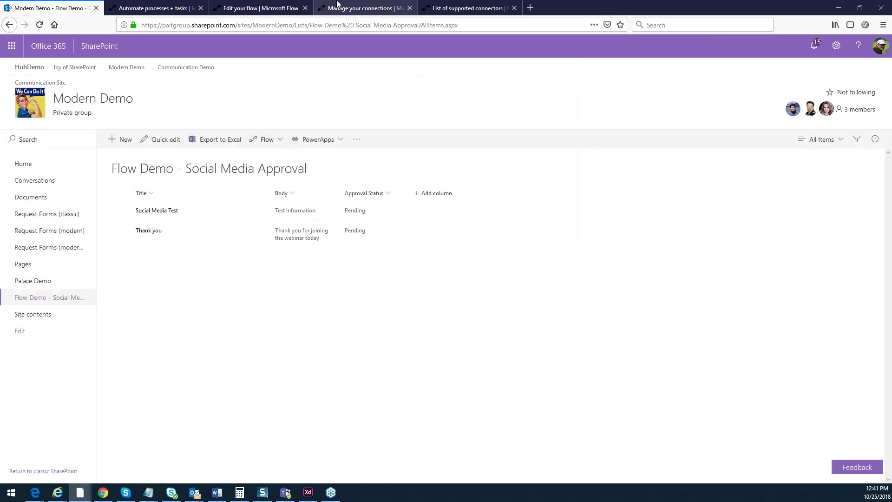
- Review the Social Media Review flow's actions, return to its details and open its latest run from the run history
left_click(264, 8)
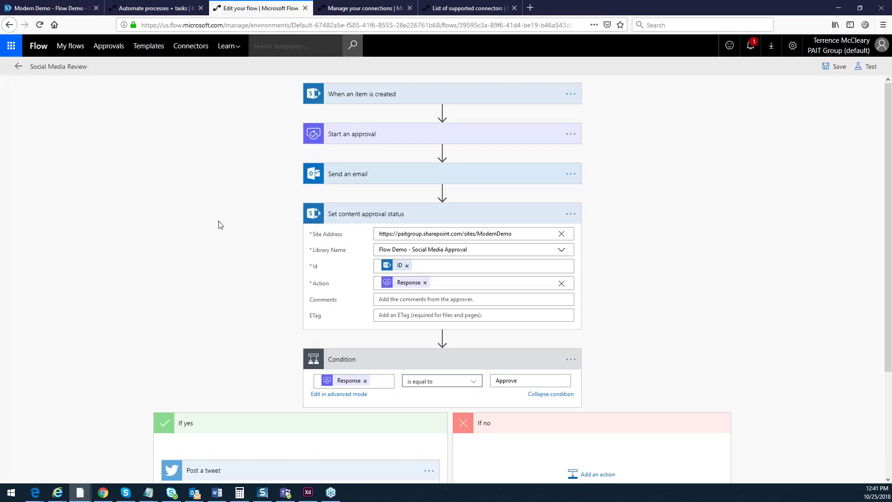
left_click_drag(890, 157, 890, 277)
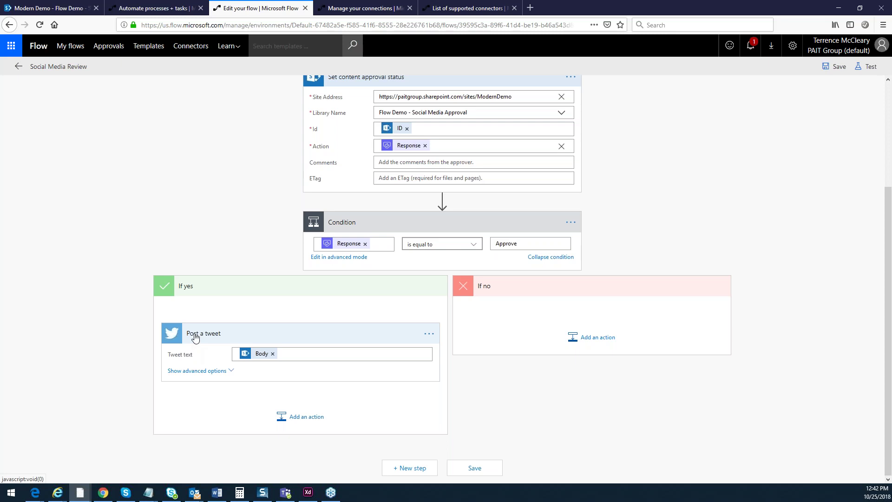
left_click(795, 48)
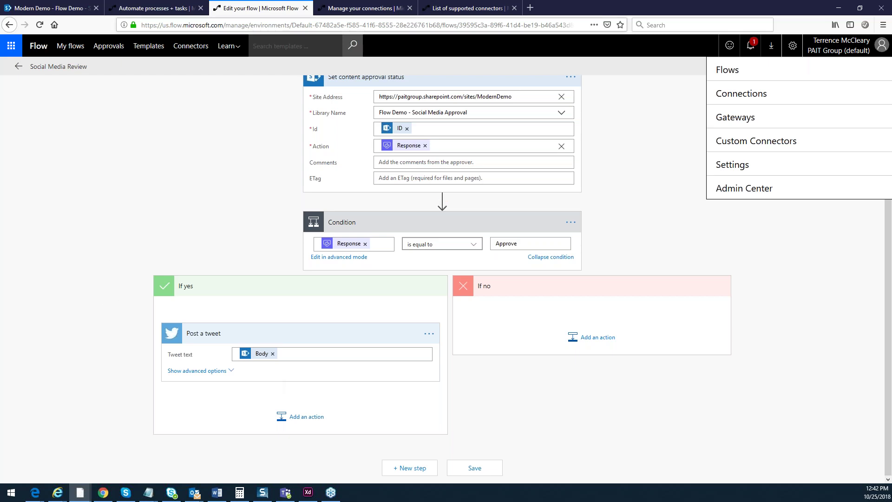
scroll(239, 156, "up", 3)
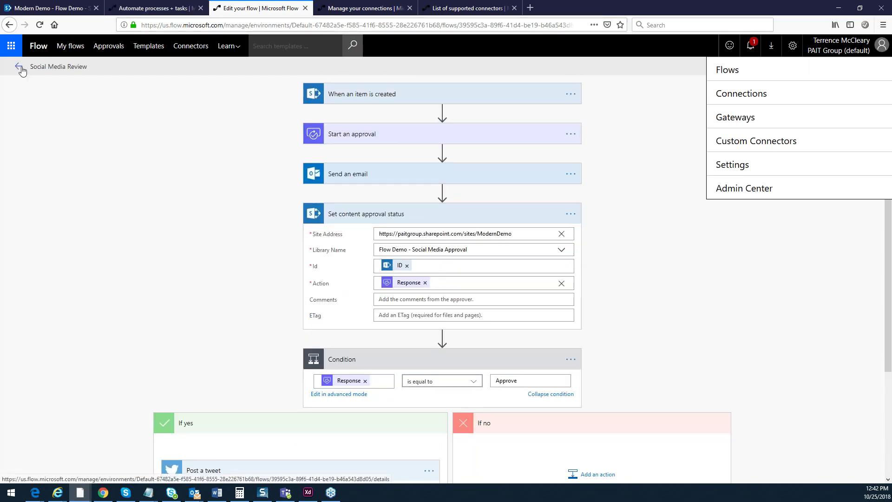
left_click(21, 69)
left_click(472, 214)
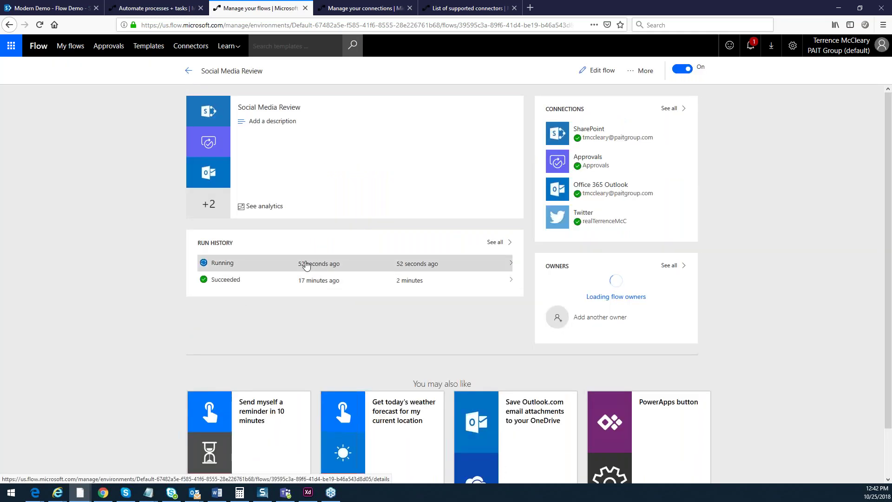
left_click(315, 265)
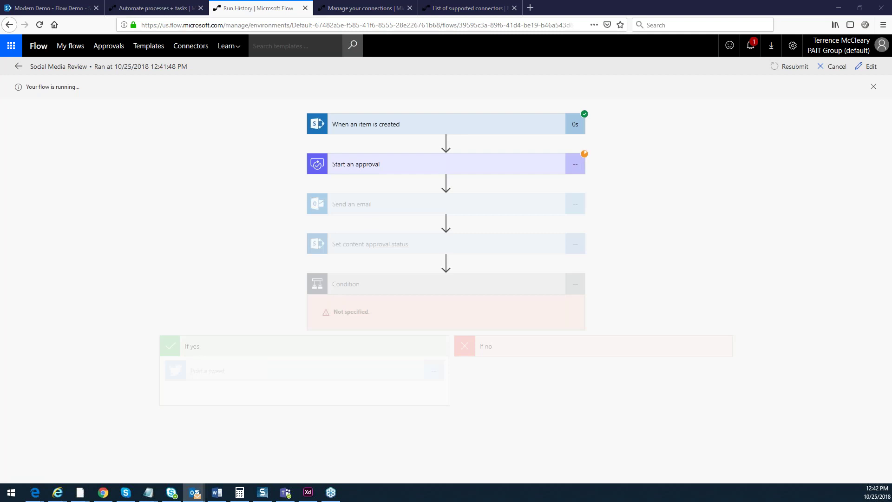
- Switch to Outlook and read the pending approval email, view its linked "Thank you" SharePoint item, and close that item
left_click(194, 492)
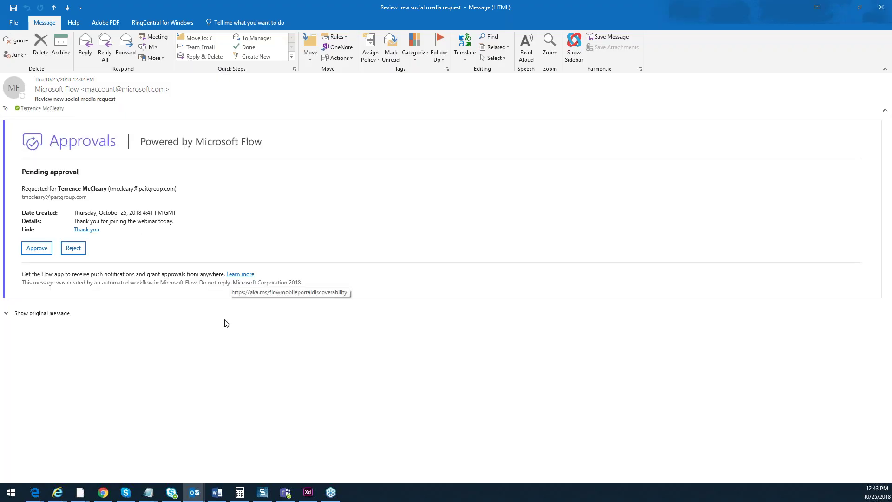
left_click(133, 222)
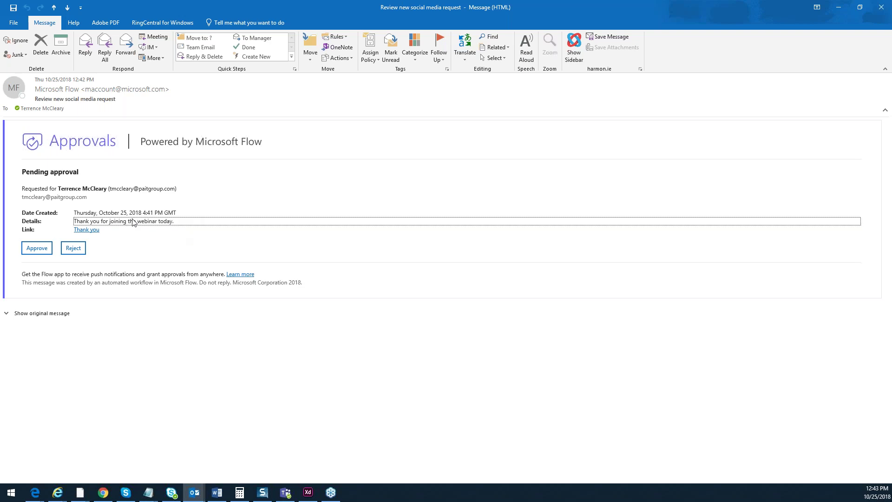
left_click(86, 231)
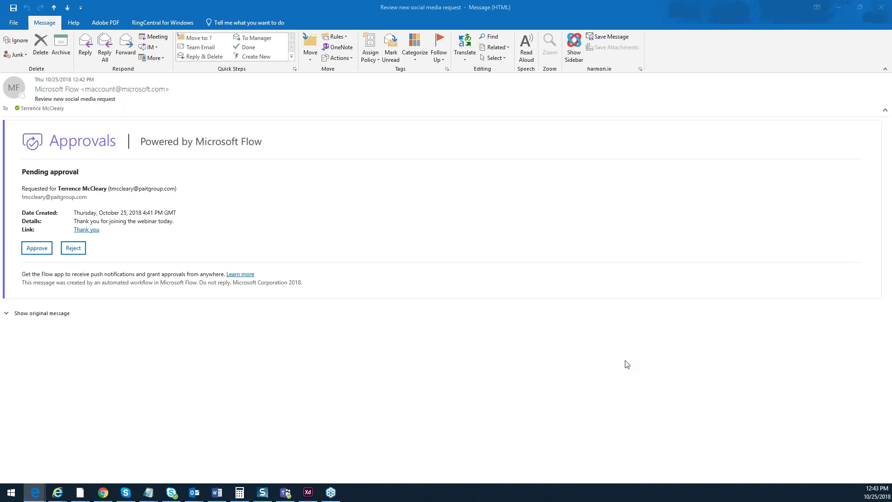
left_click_drag(626, 364, 678, 194)
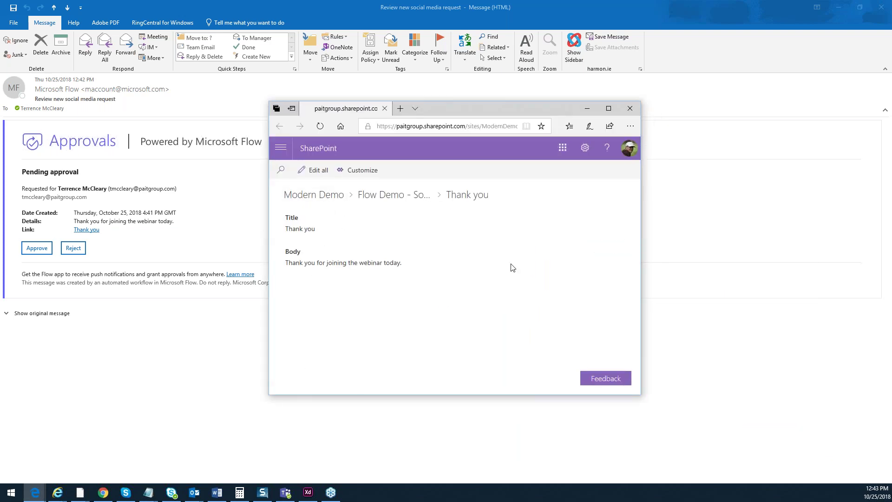
left_click(629, 108)
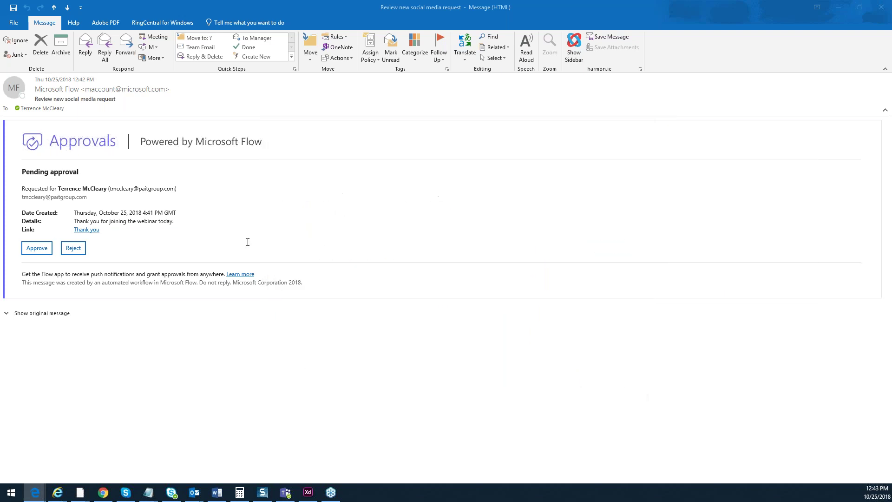
- Choose Approve in the social media request email and enter the comment "looks great"
left_click(37, 249)
left_click(97, 299)
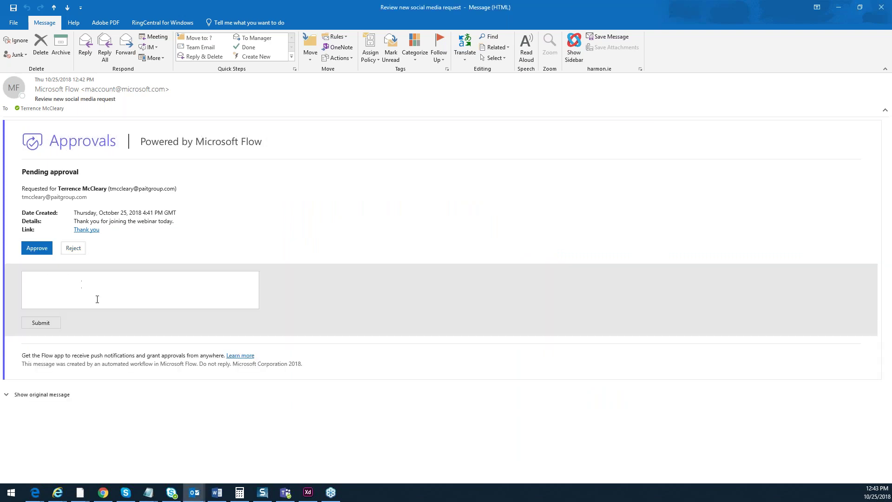
type("looks great")
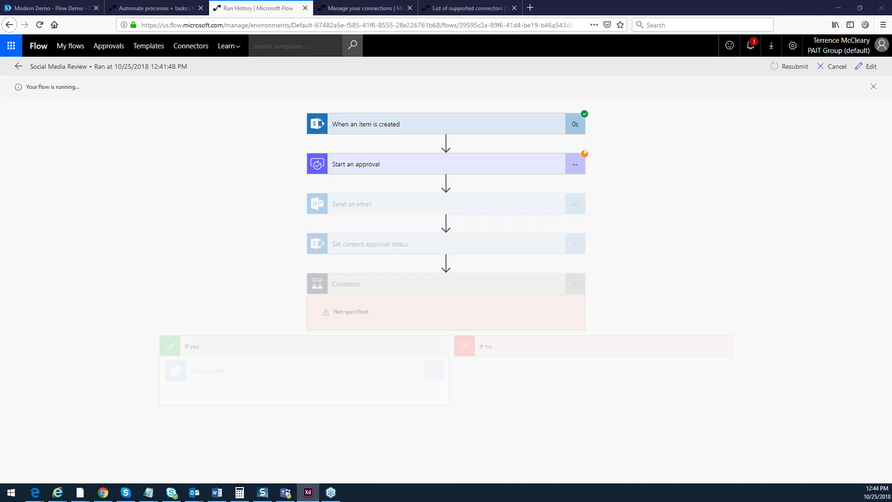
- Walk through the FlowDemo phone preview from the approval notification to confirming the "Looks good" comment, and move the preview aside
left_click_drag(42, 146, 424, 73)
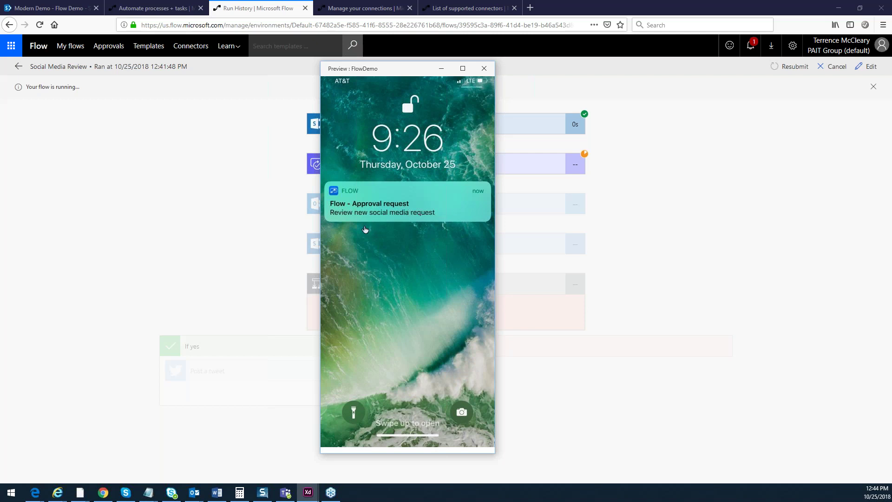
left_click(431, 198)
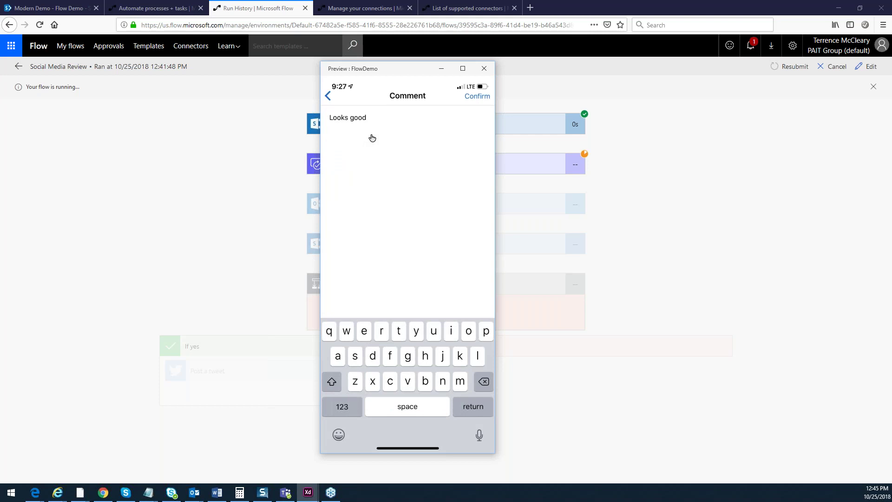
left_click(476, 98)
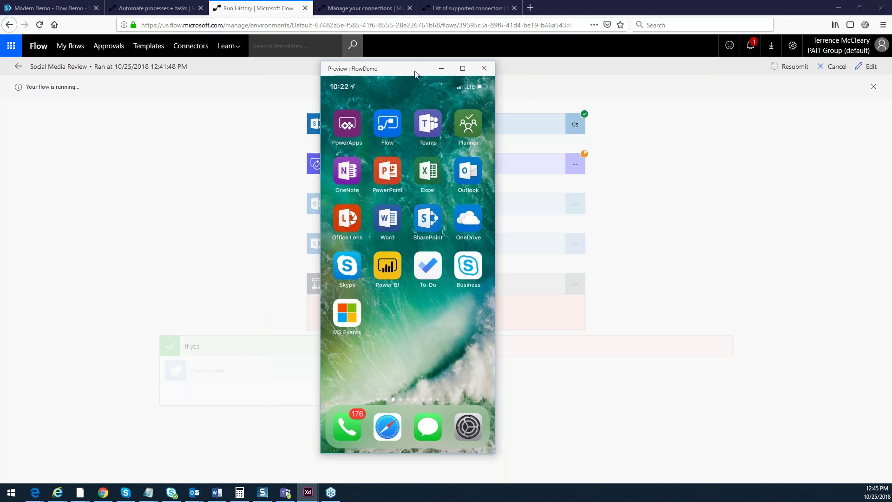
left_click_drag(408, 71, 0, 65)
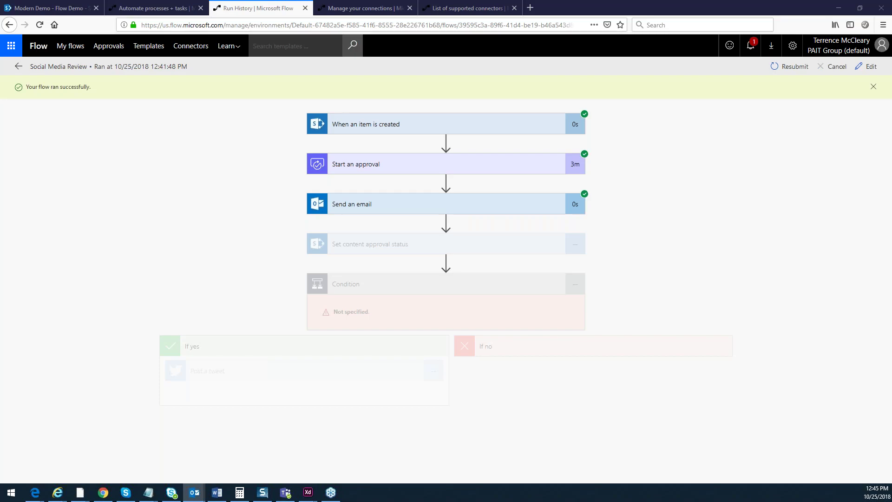
- Examine the subject and body of the "Thank you - Approve" email in Outlook and close the message
key("alt+Tab")
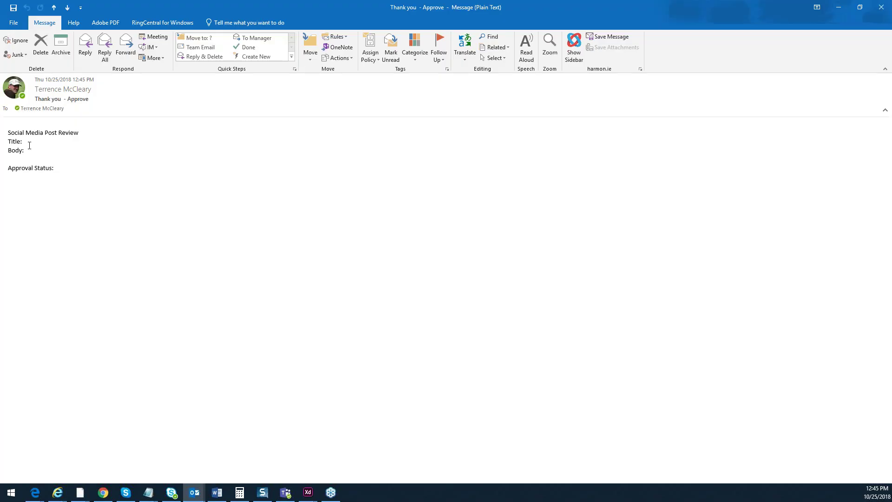
mouse_move(52, 170)
left_mouse_down()
mouse_move(10, 132)
mouse_move(51, 159)
mouse_move(46, 154)
left_mouse_up()
left_click(81, 96)
left_click_drag(88, 98, 36, 98)
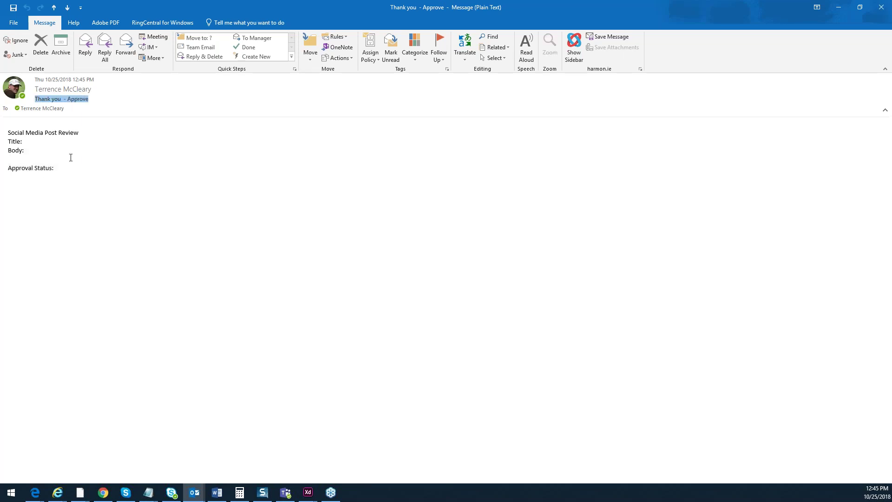
left_click(26, 149)
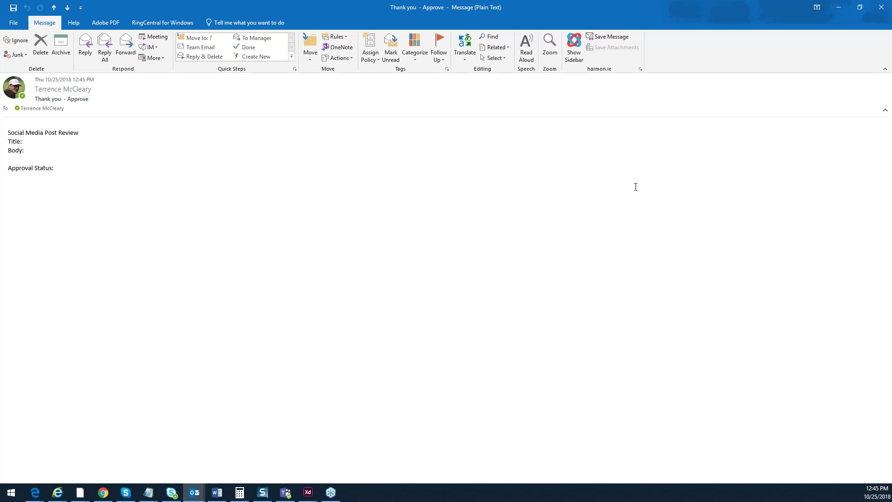
left_click(881, 9)
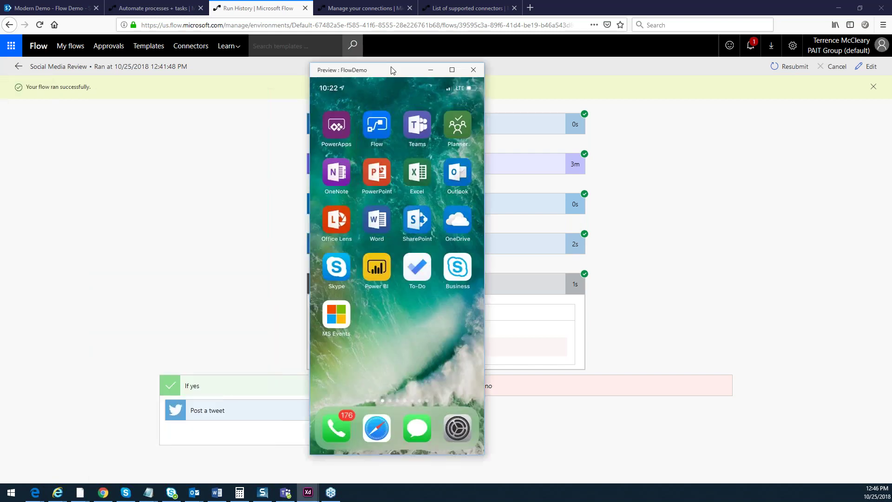
- View the approvals, template browser and flows screens of the Flow mobile app in the phone preview
left_click(393, 150)
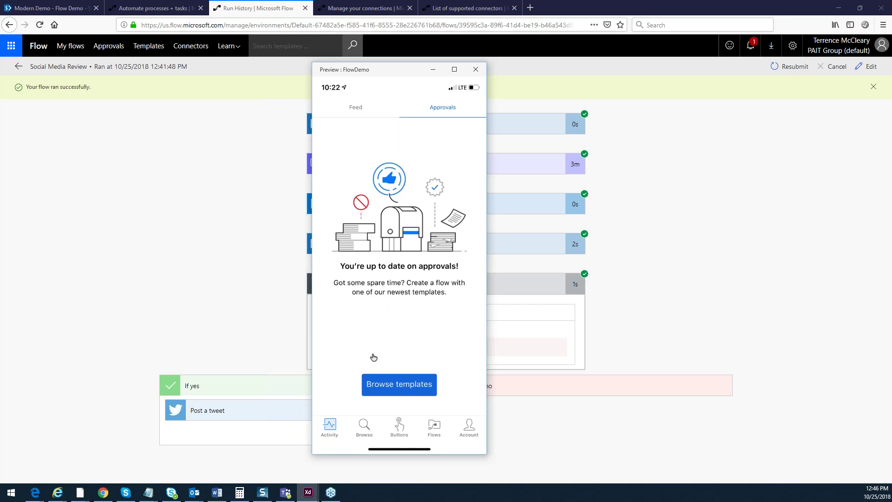
left_click(385, 383)
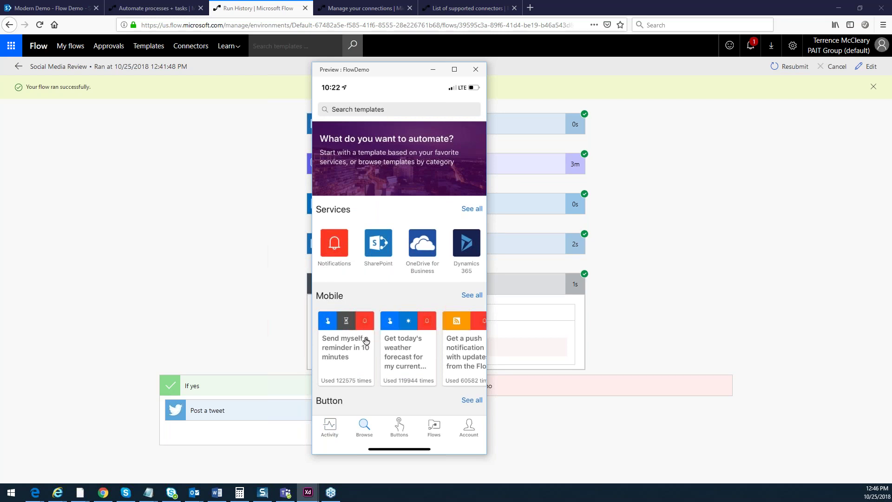
left_click(435, 427)
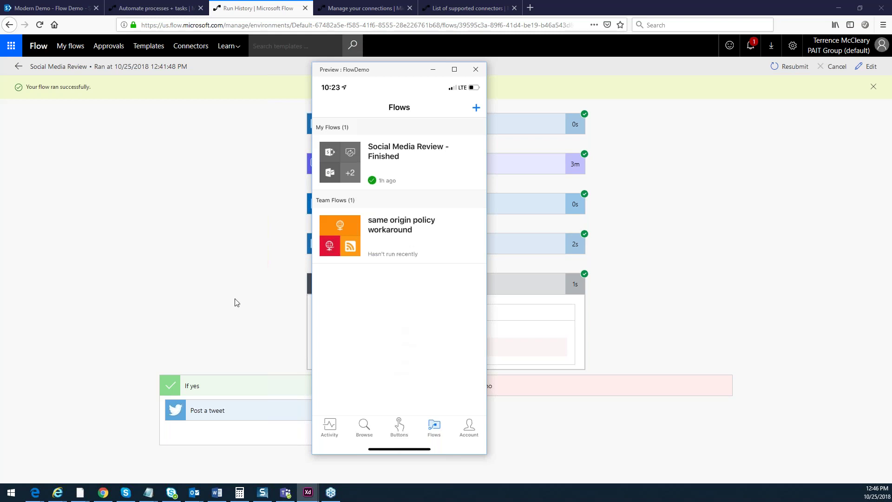
key("alt+Tab")
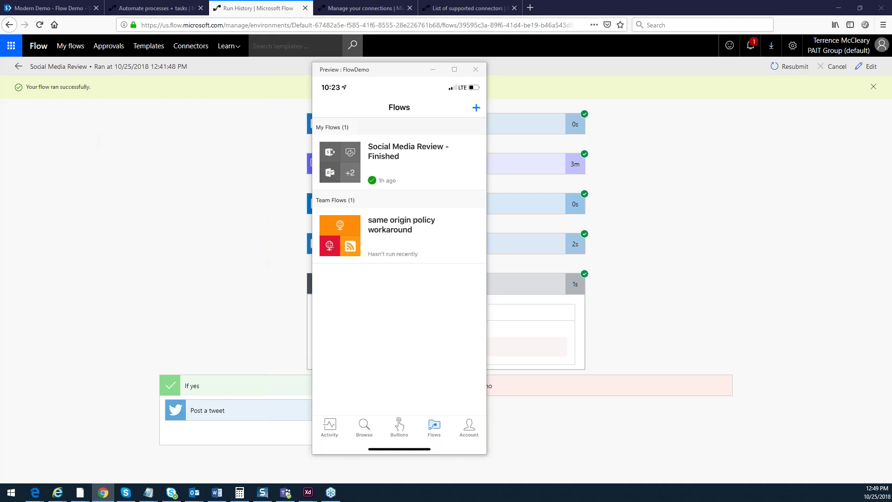
- Check the "Thank you" item's approval status in the SharePoint list, inspect the flow run, and return to the flow's details
left_click(64, 7)
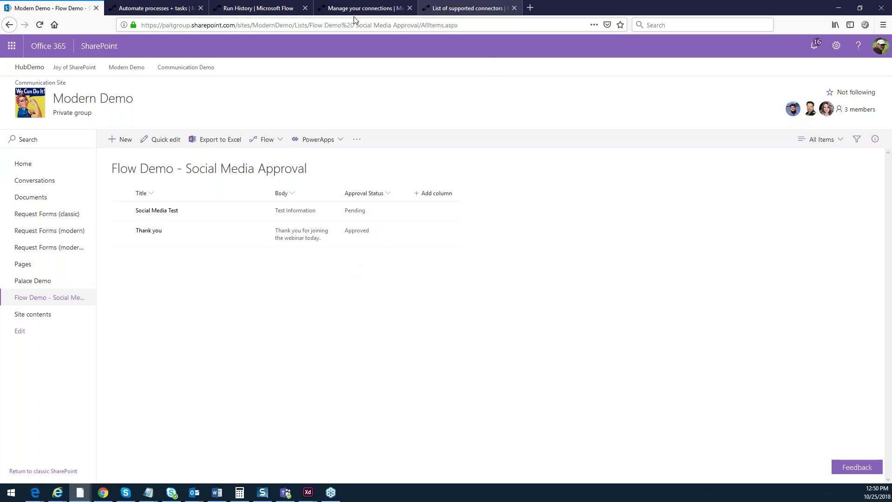
left_click(250, 10)
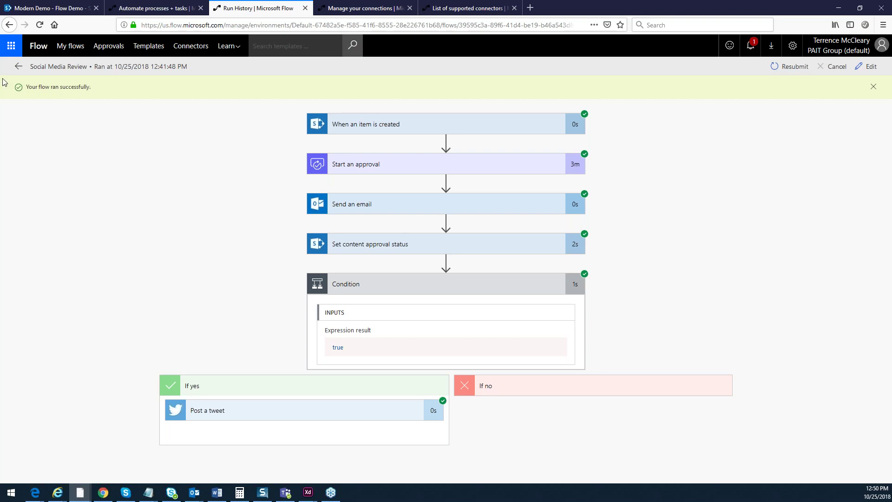
left_click(20, 68)
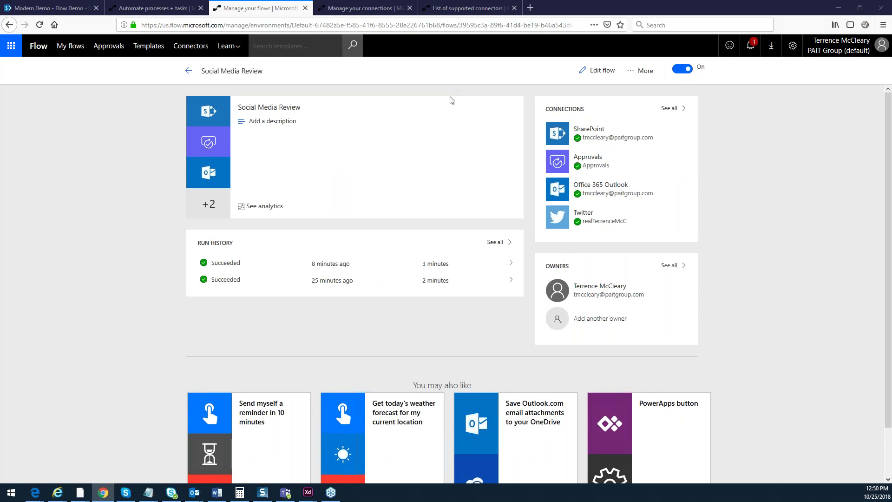
- Look through the additional management options for the Social Media Review flow and return to the My flows list
left_click(633, 69)
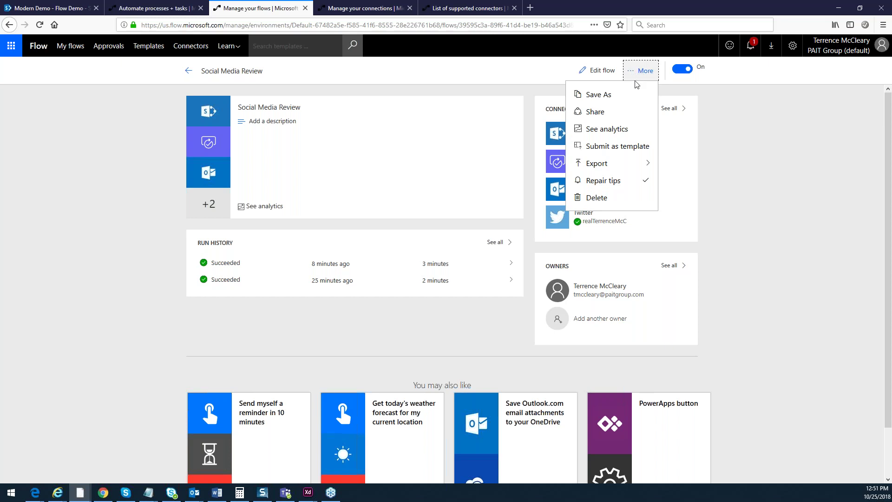
mouse_move(630, 160)
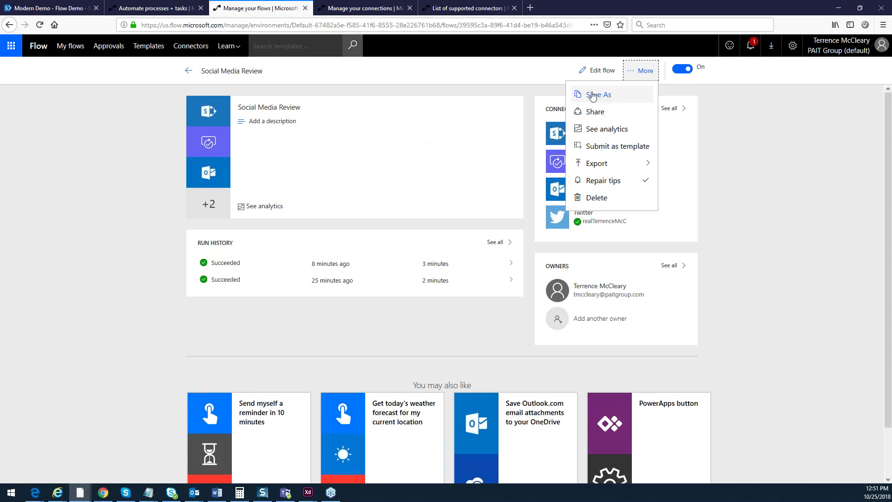
left_click(191, 72)
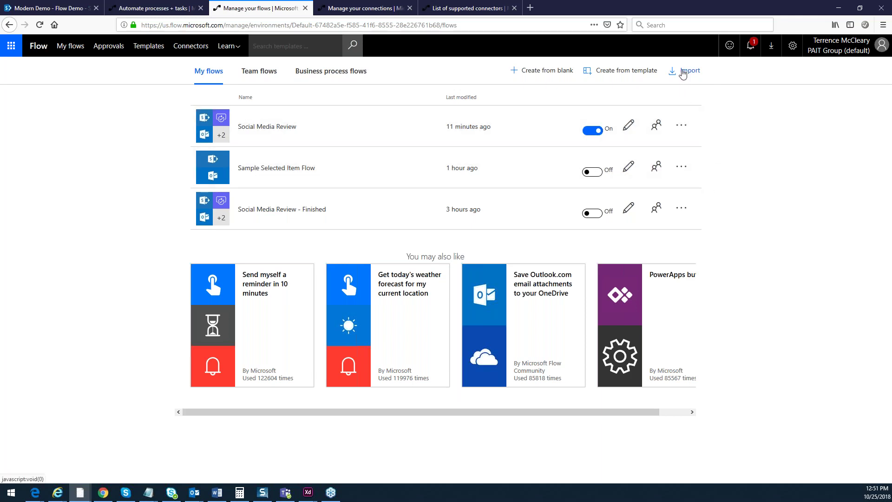
left_click(103, 492)
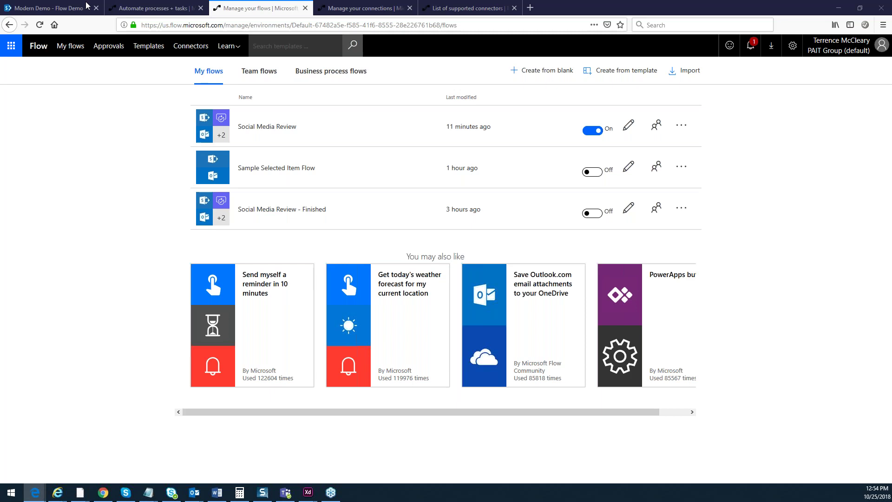
- Open the Modern Demo site's Documents library, select Q1Budget.xlsx and examine the Flow options offered for it
left_click(47, 8)
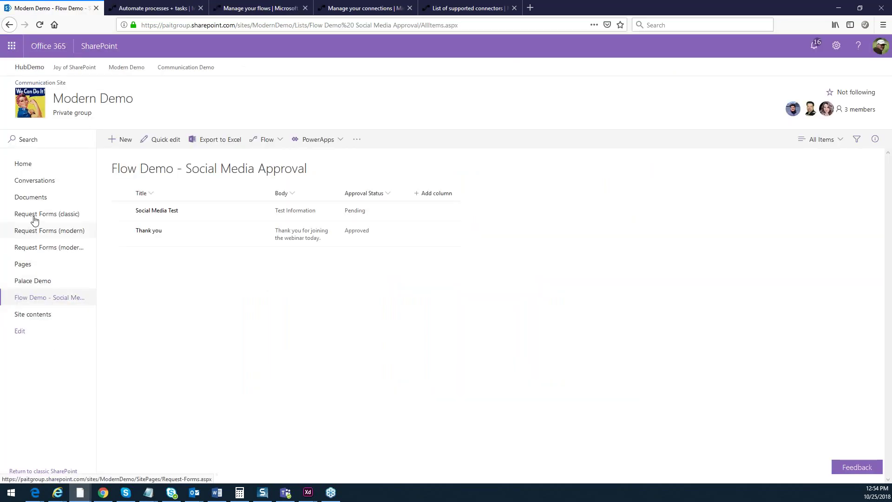
left_click(35, 197)
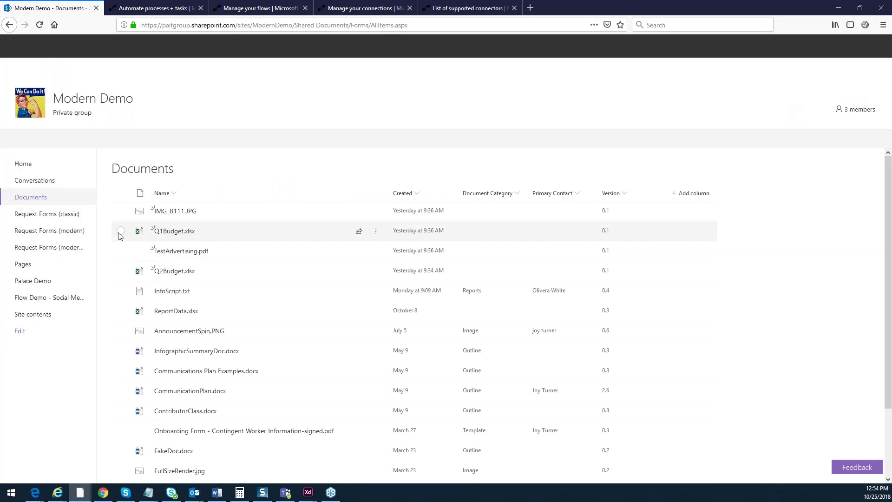
left_click(120, 231)
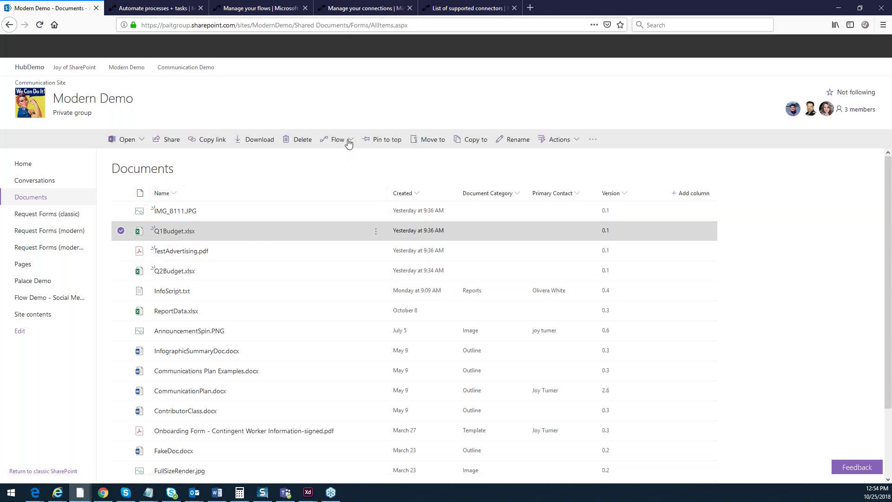
left_click(348, 141)
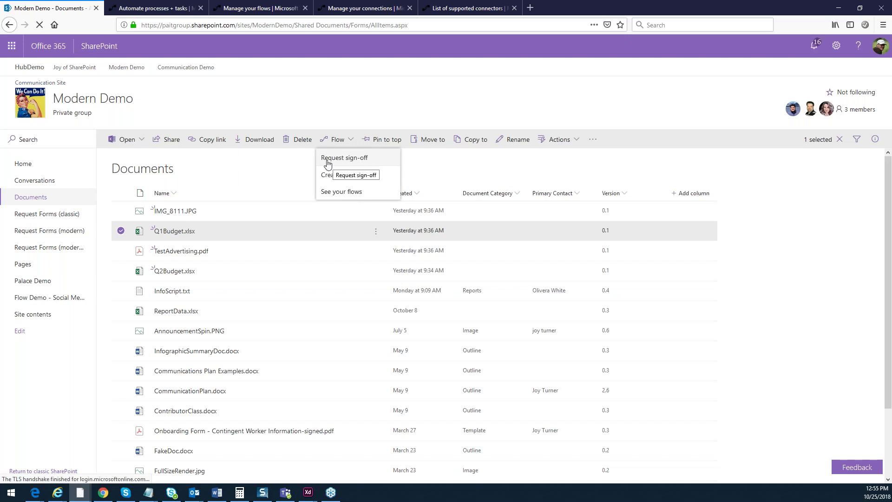
left_click(257, 104)
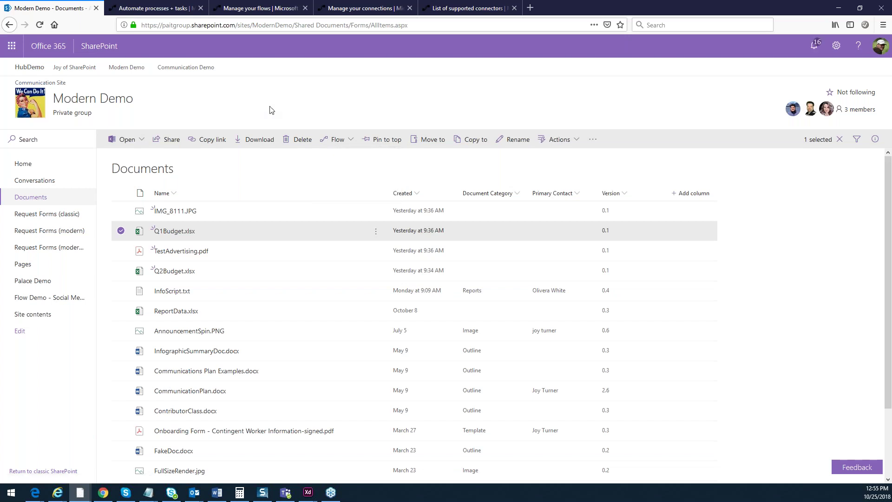
left_click(347, 145)
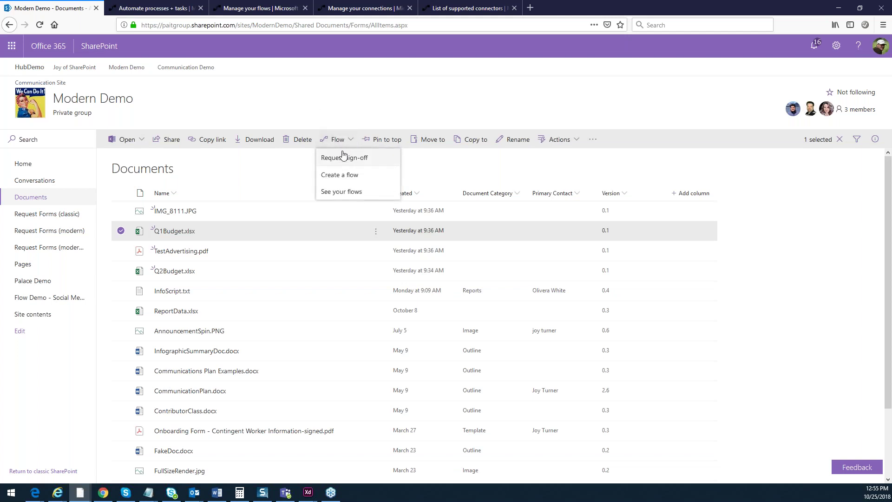
left_click(306, 104)
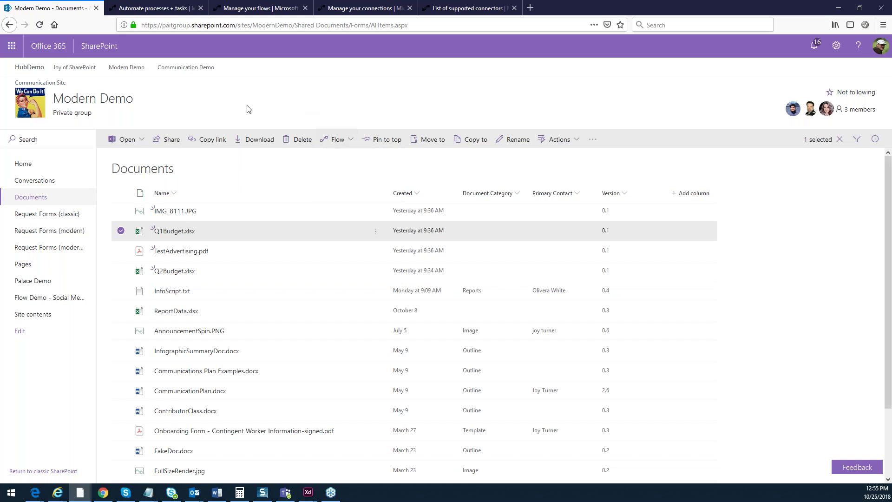
- Look at JoyOfSharePoint's quote of the webinar tweet on the Twitter home feed and return to the SharePoint library
left_click_drag(302, 145, 340, 98)
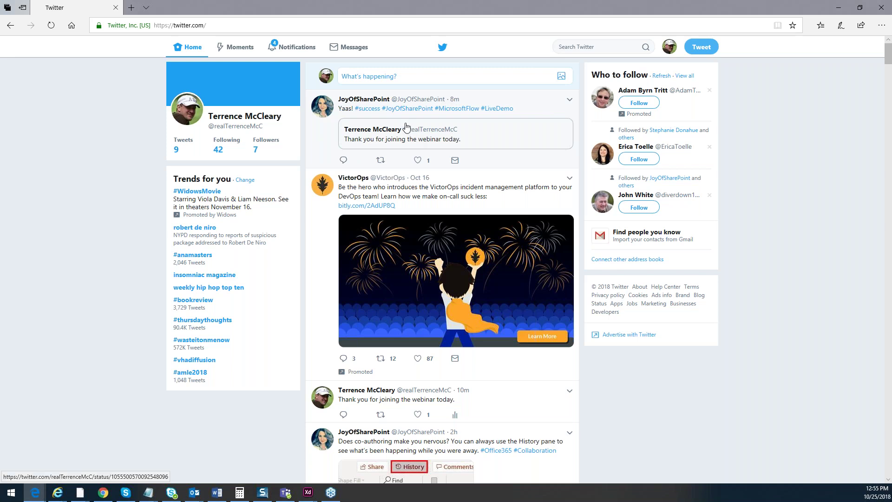
left_click(417, 160)
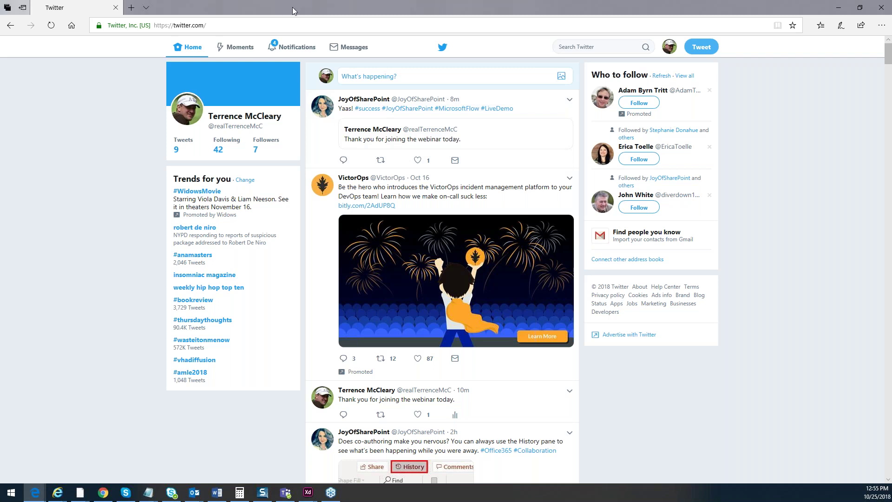
key("super+Down")
key("super+Down")
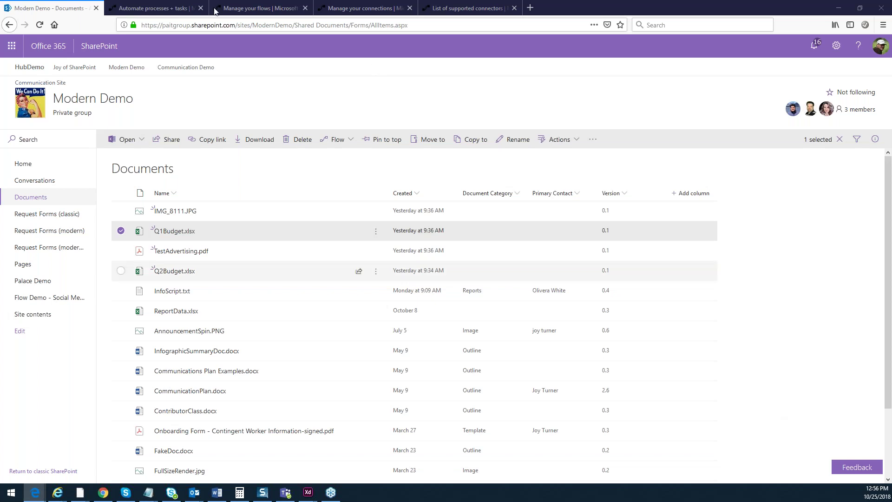
- Start the Request sign-off flow setup for Q1Budget.xlsx and close the flow creation pane without creating the flow
left_click(159, 12)
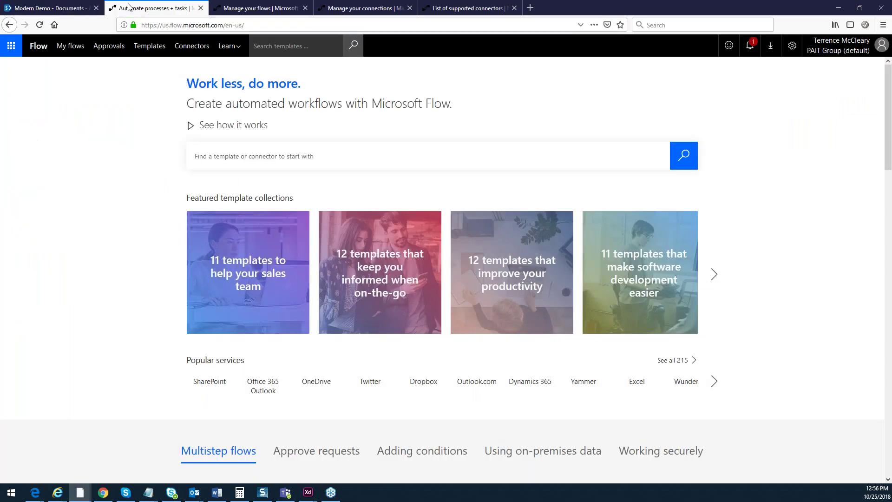
left_click(73, 9)
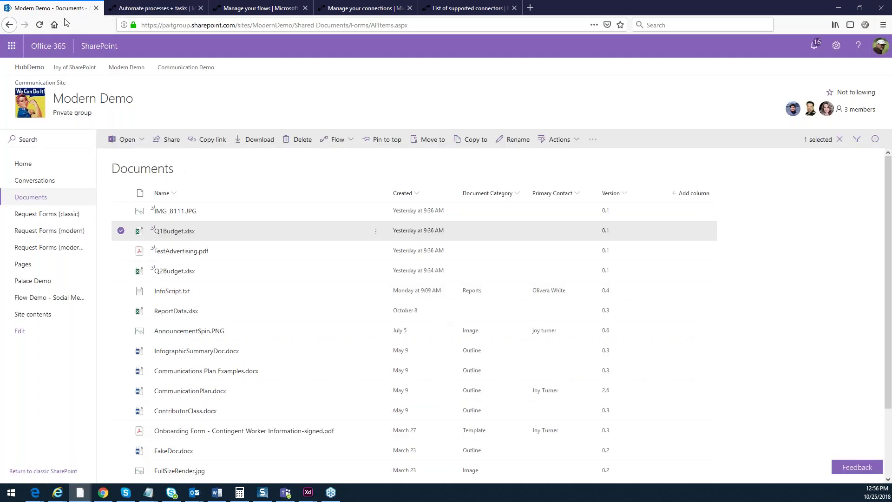
left_click(346, 140)
left_click(343, 158)
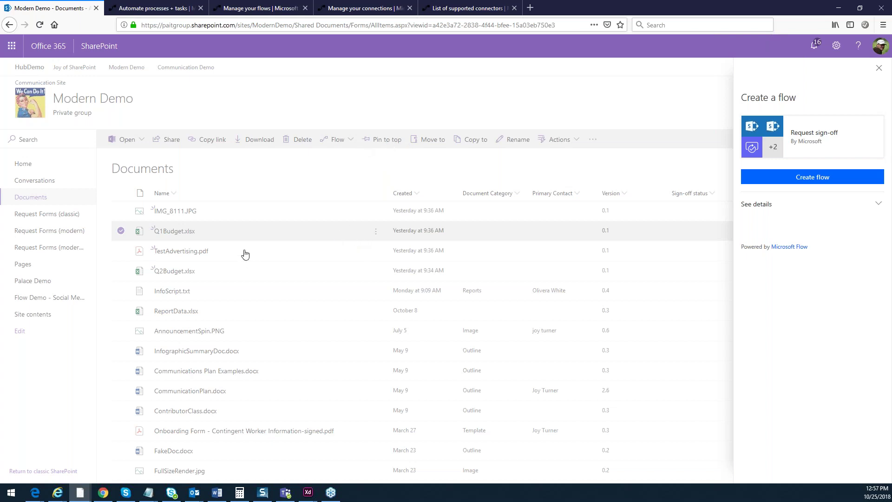
left_click(879, 71)
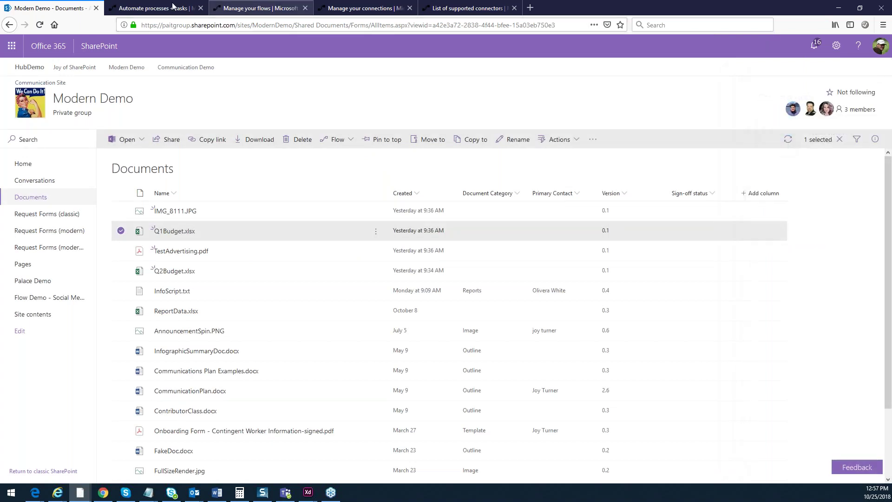
- Open Sample Selected Item Flow from My flows in Microsoft Flow for editing
left_click(153, 8)
left_click(73, 48)
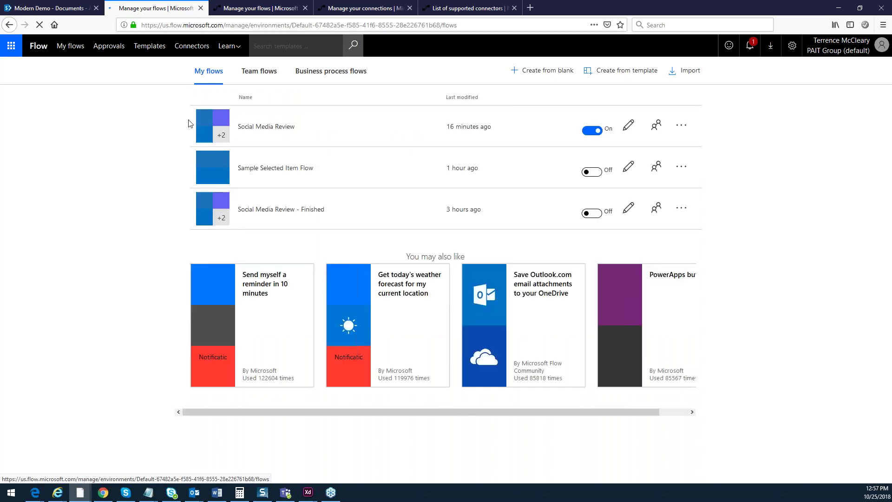
left_click(284, 177)
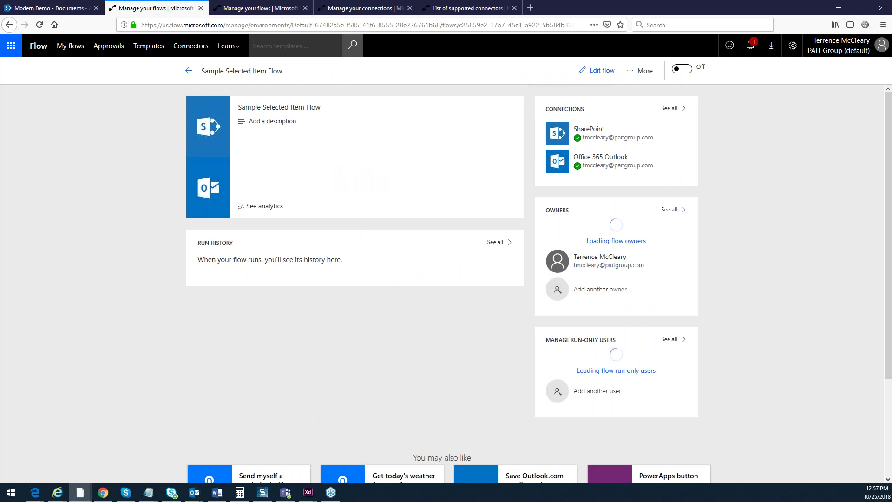
left_click(607, 74)
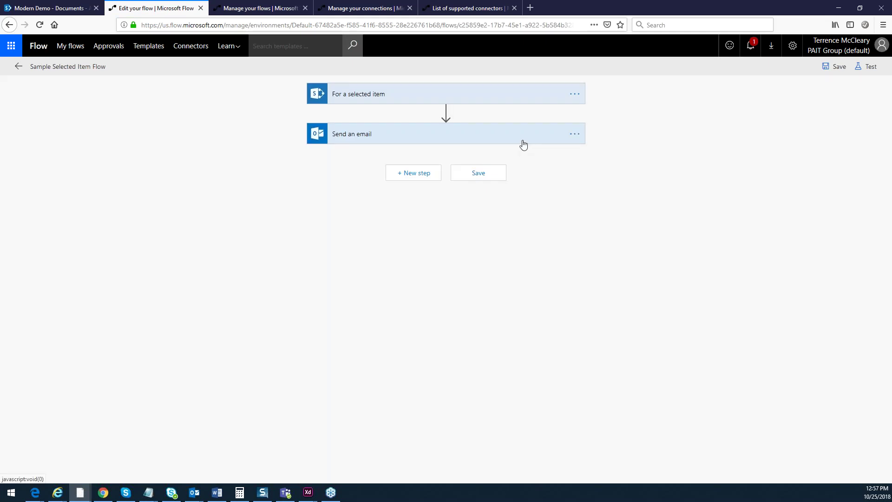
- Examine the "For a selected item" trigger's site address, list choices and available output types
left_click(394, 102)
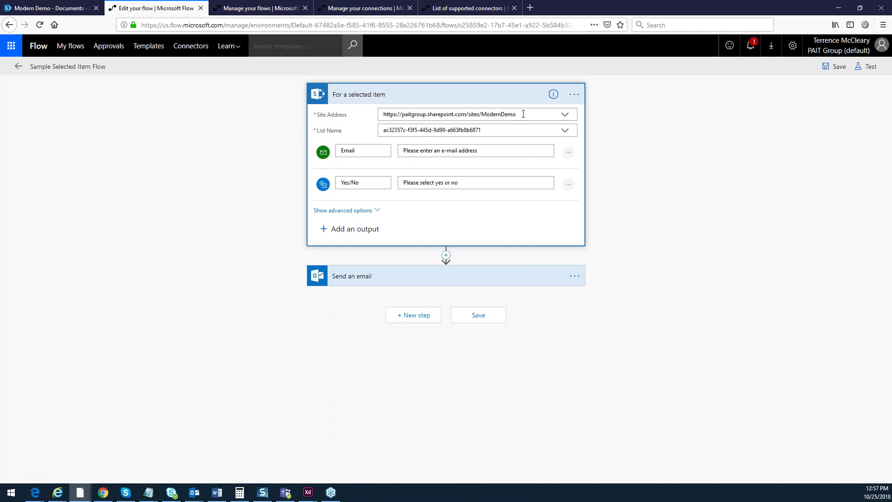
left_click(492, 129)
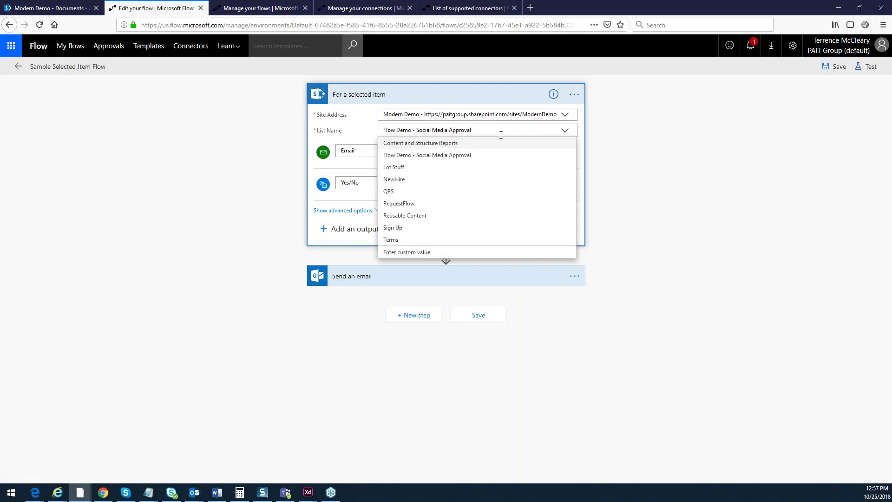
left_click(641, 125)
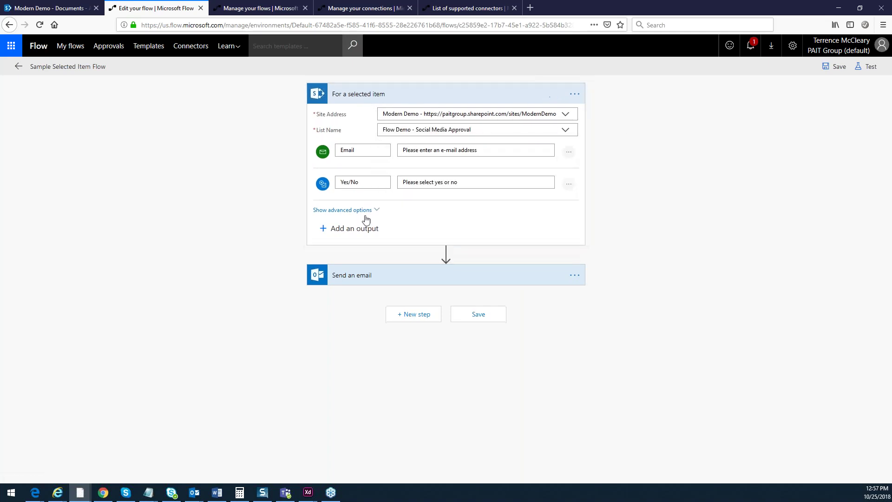
left_click(325, 228)
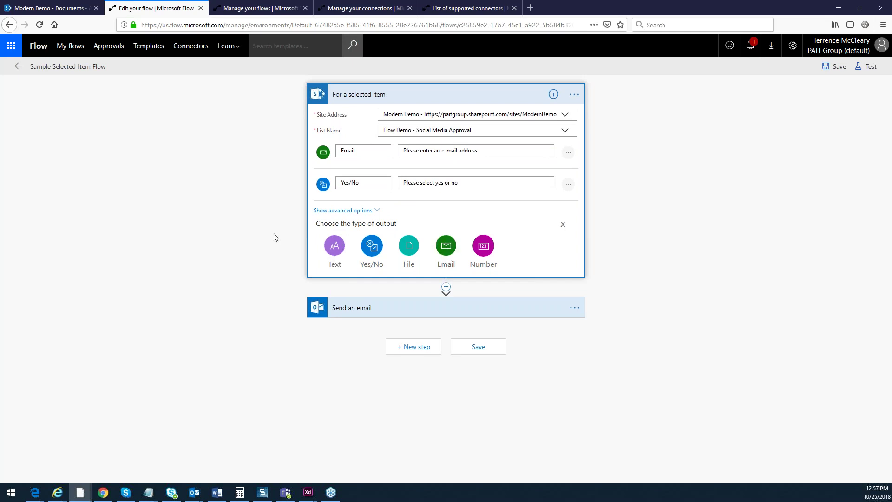
- Compare the Flow options for Q1Budget.xlsx with those for the "Thank you" item in the Flow Demo - Social Media Approval list, and deselect the item
left_click(54, 10)
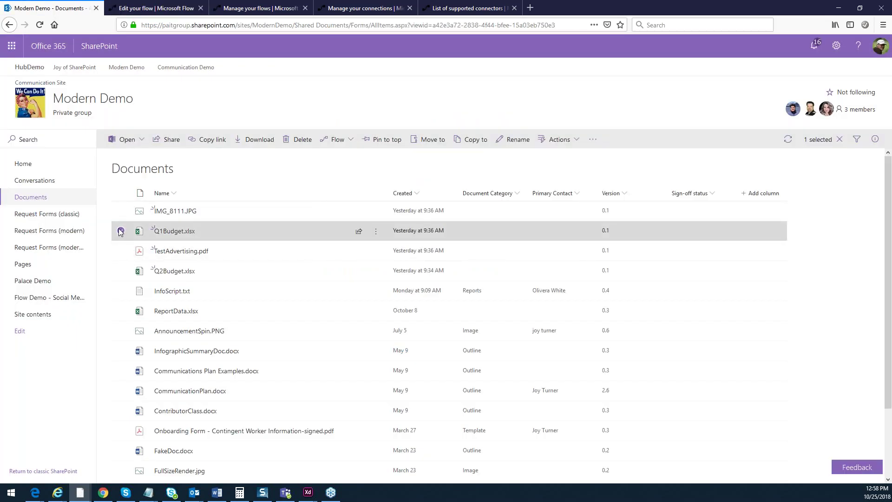
left_click(346, 143)
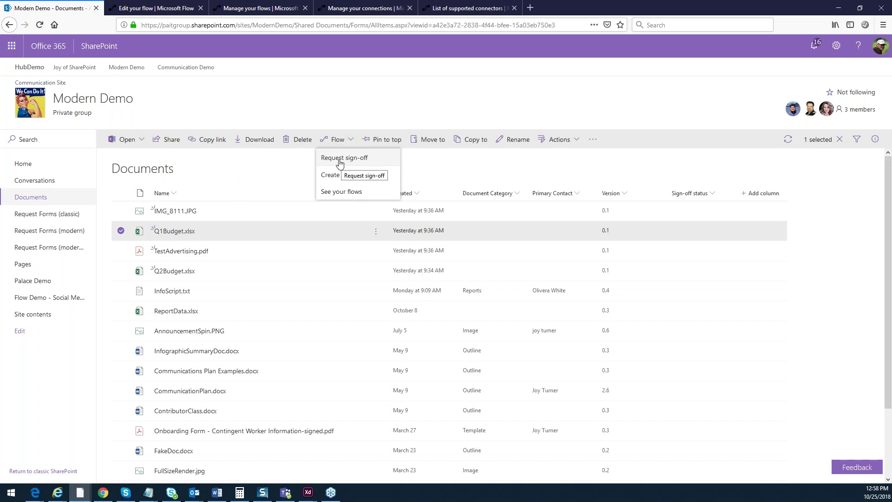
left_click(58, 300)
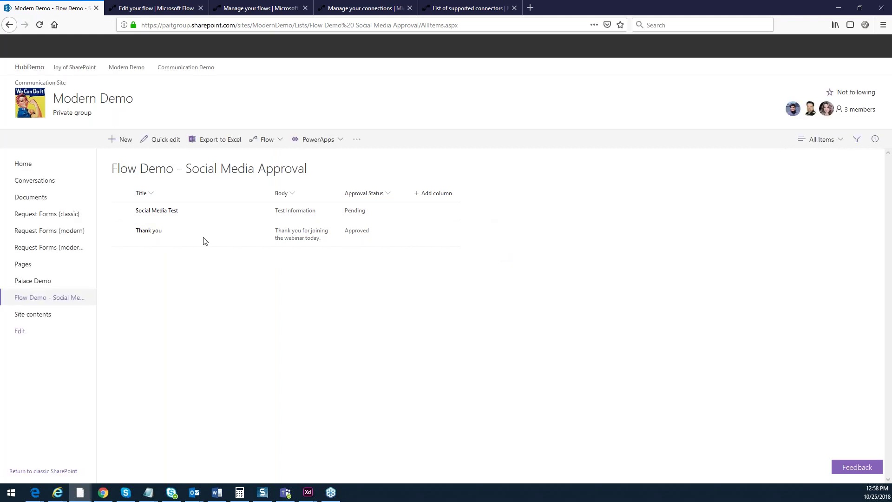
left_click(121, 230)
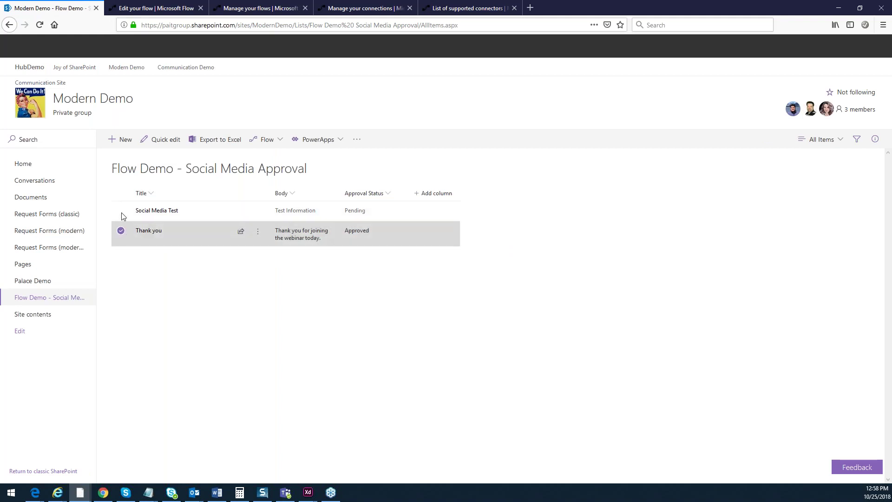
left_click(290, 140)
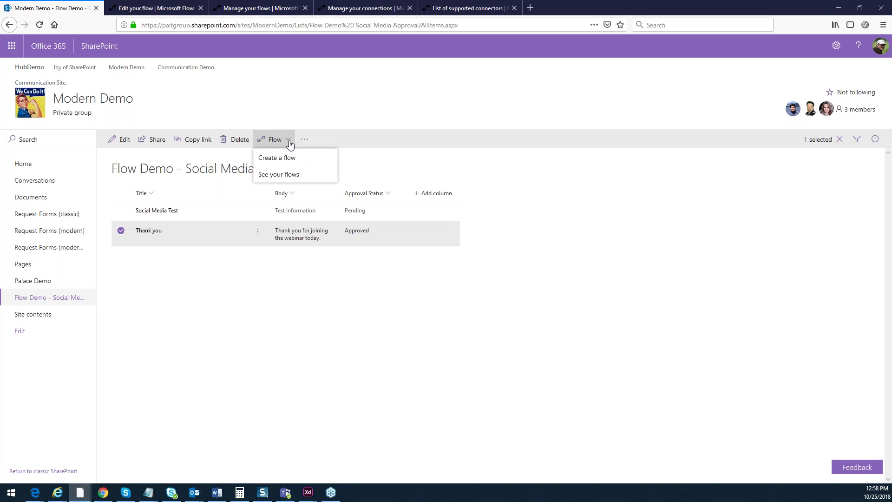
left_click(289, 141)
left_click(287, 141)
left_click(280, 112)
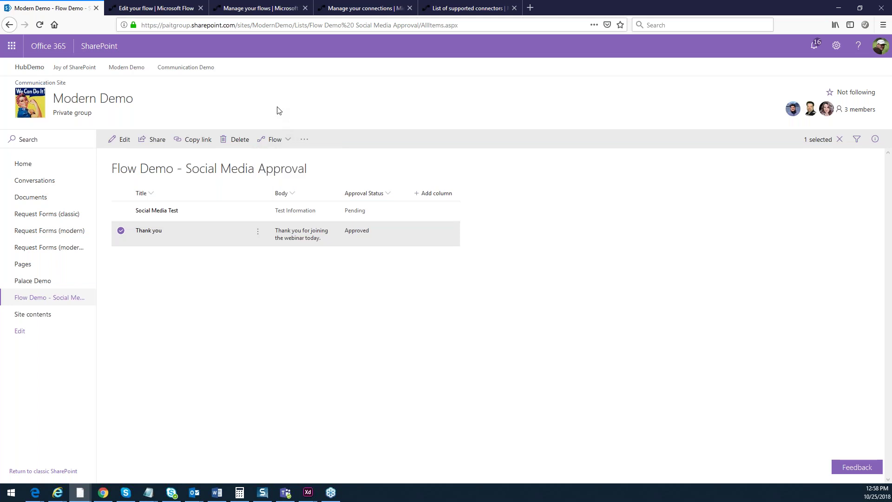
left_click(120, 228)
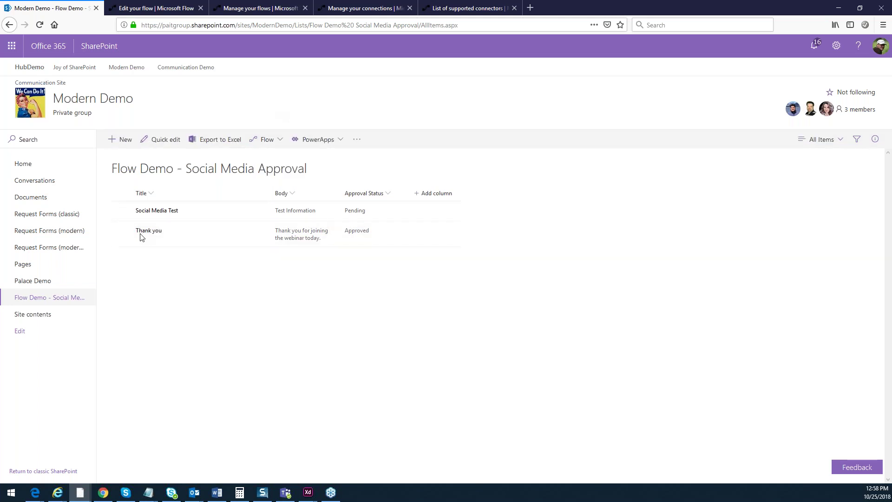